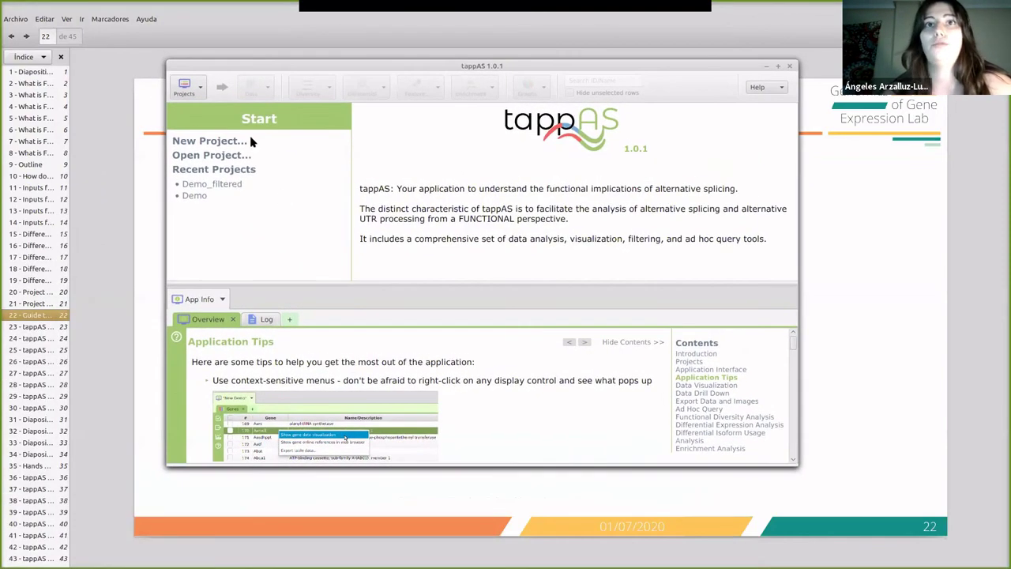
Start a new project and name it "New project"
left_click(210, 140)
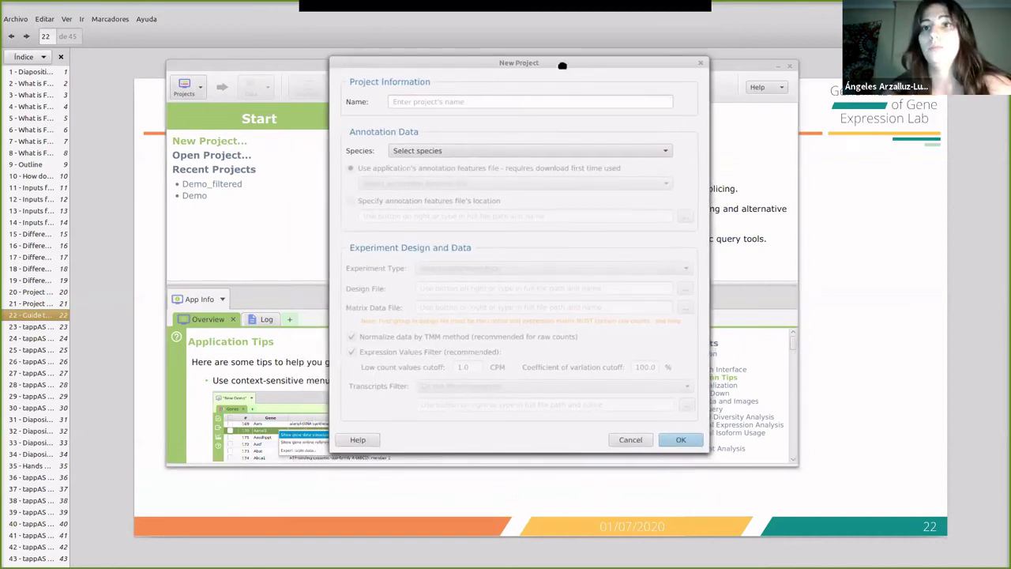
left_click(484, 108)
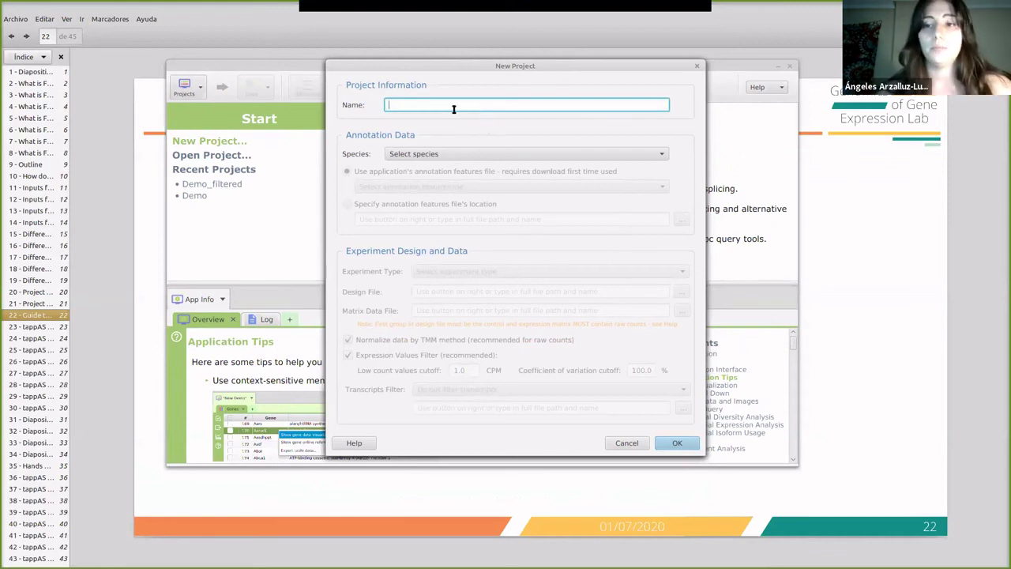
type("New project")
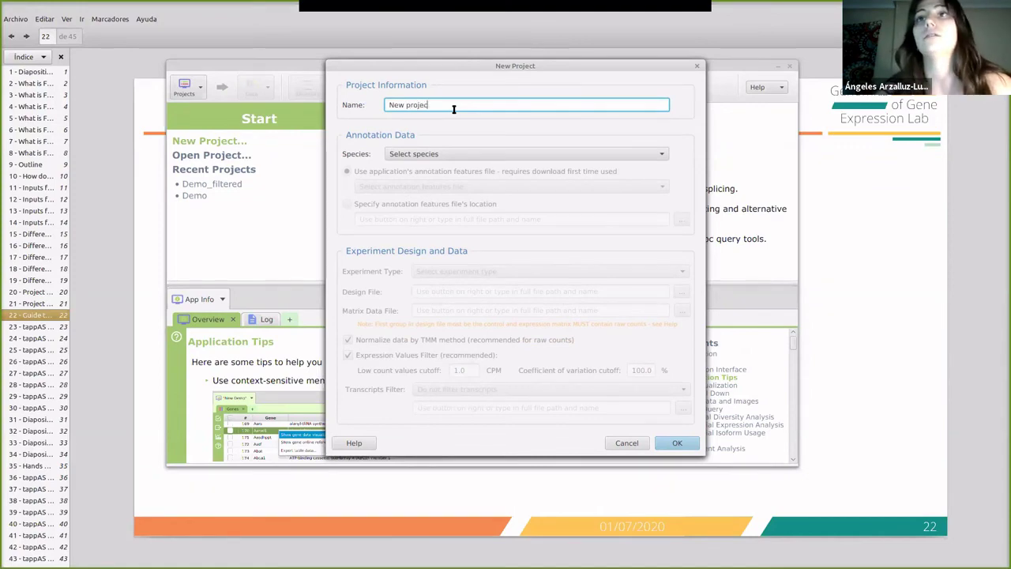
Try Mus musculus and Drosophila melanogaster as the species and check which application annotation features files are offered for Drosophila
left_click(441, 157)
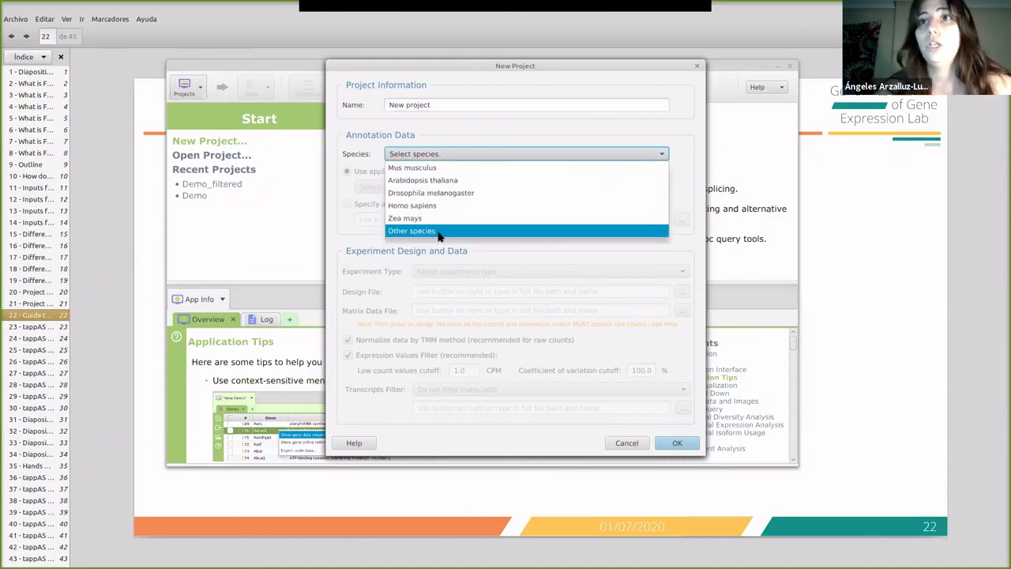
left_click(415, 166)
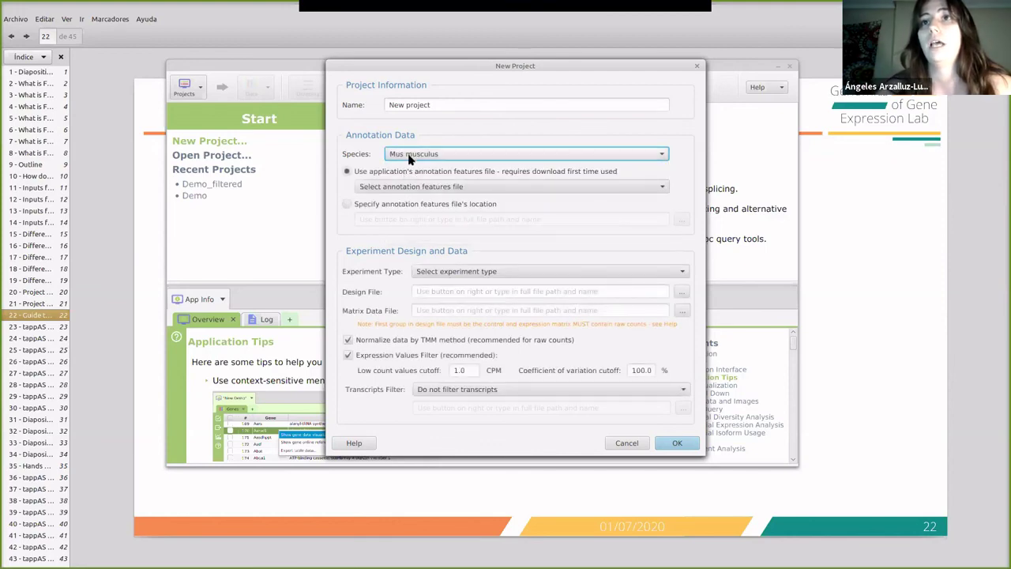
left_click(411, 156)
left_click(431, 194)
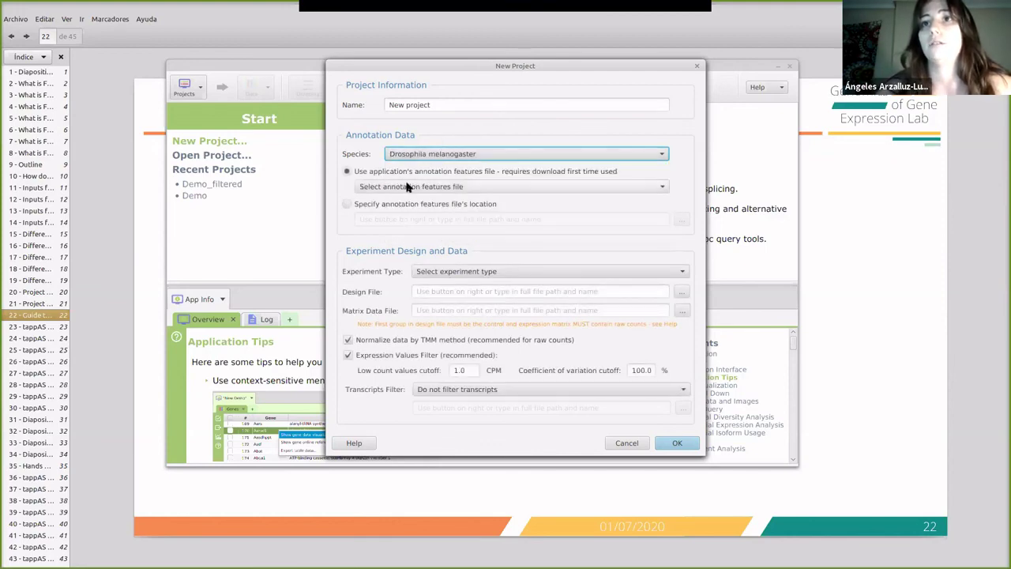
left_click(443, 187)
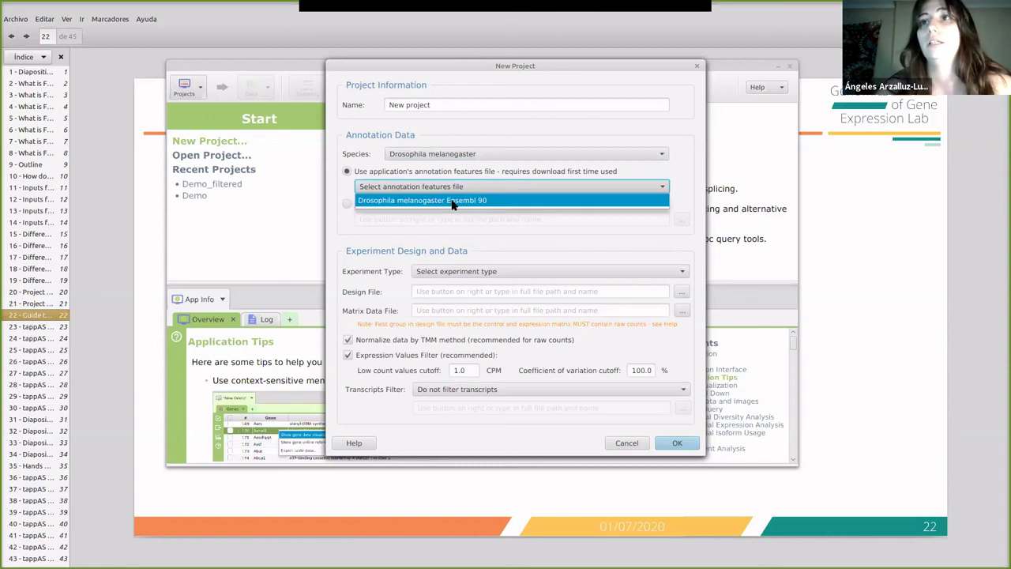
left_click(444, 187)
left_click(444, 187)
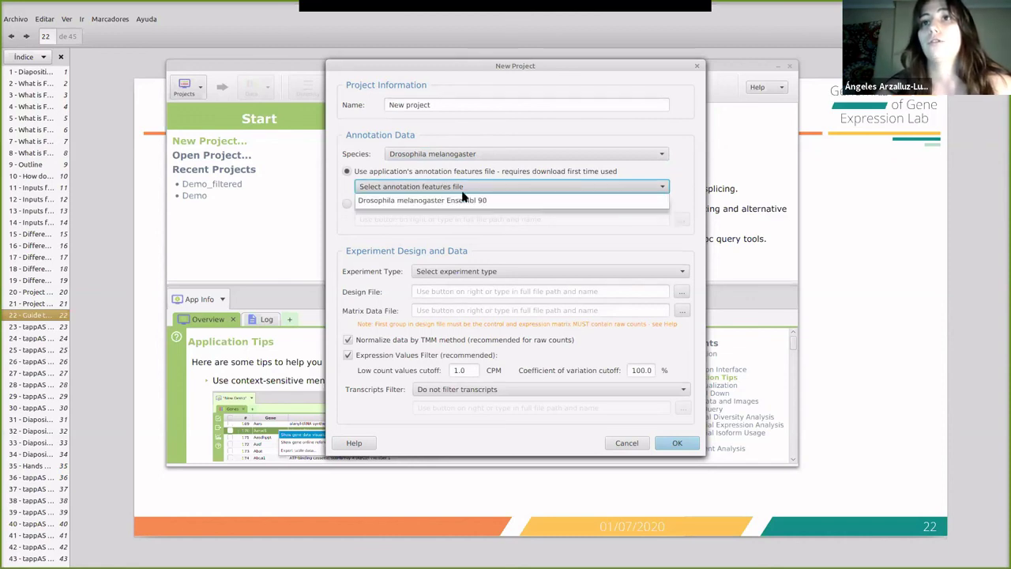
Set the species to Other species and load Mus_musculus_Pacbio_2018.gff3 from the tappAS_projectData folder as the annotation features file
left_click(455, 157)
left_click(454, 156)
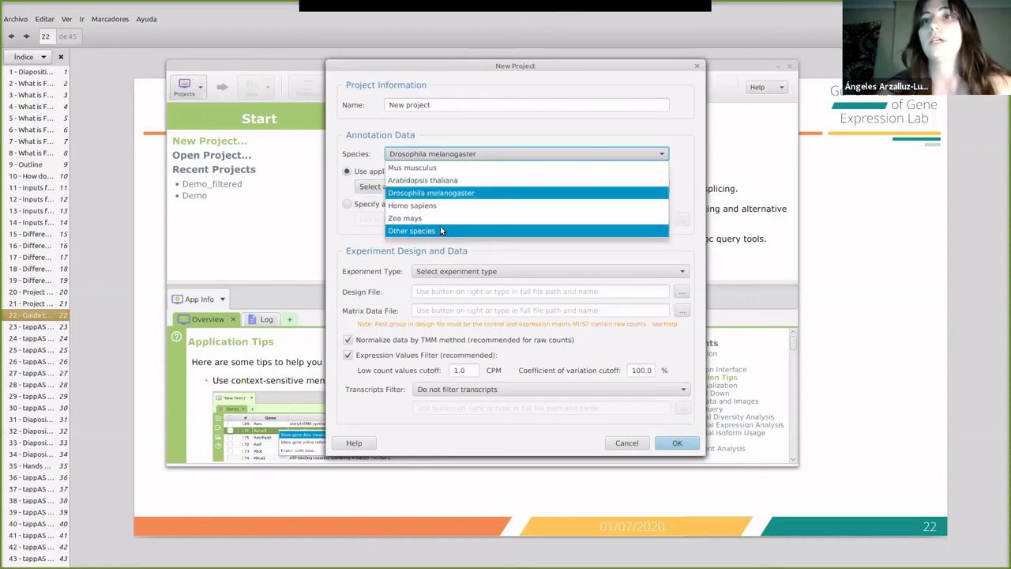
left_click(443, 230)
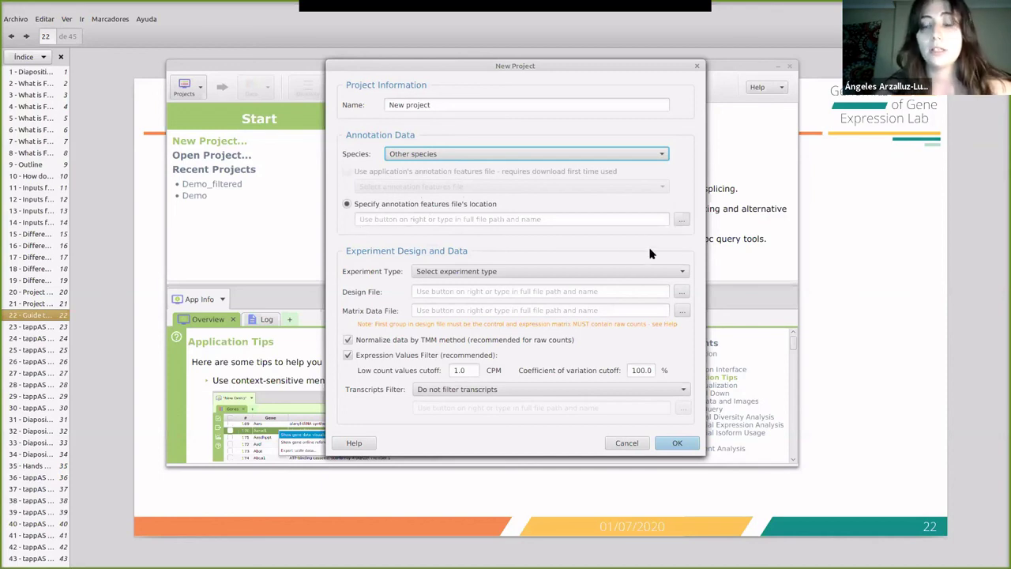
left_click(680, 220)
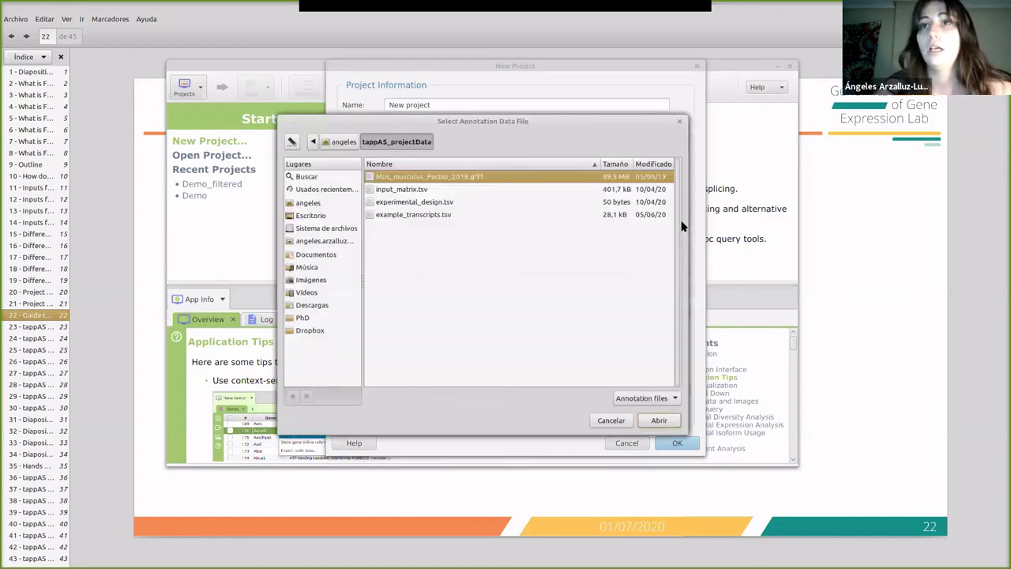
left_click(336, 144)
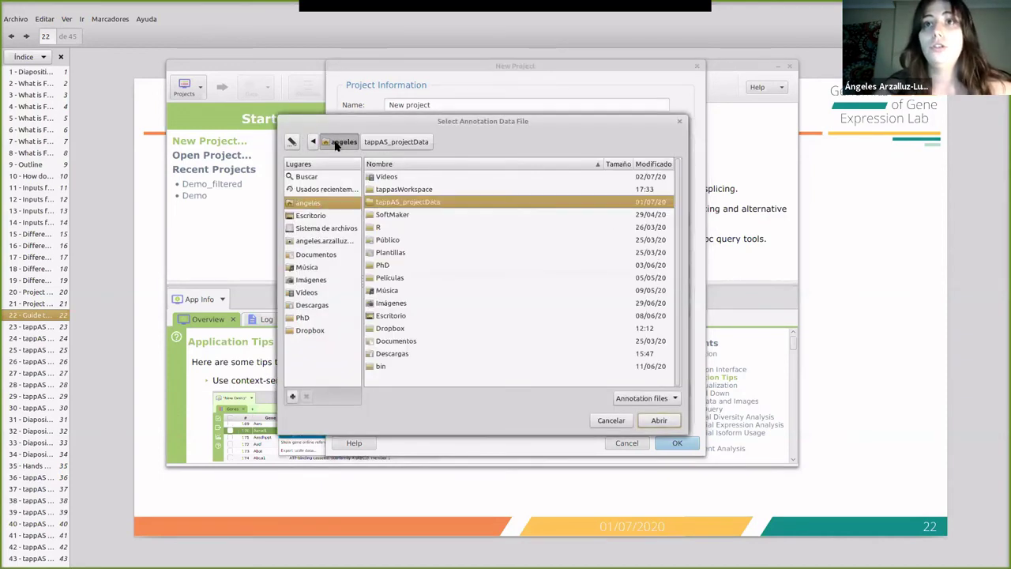
double_click(432, 203)
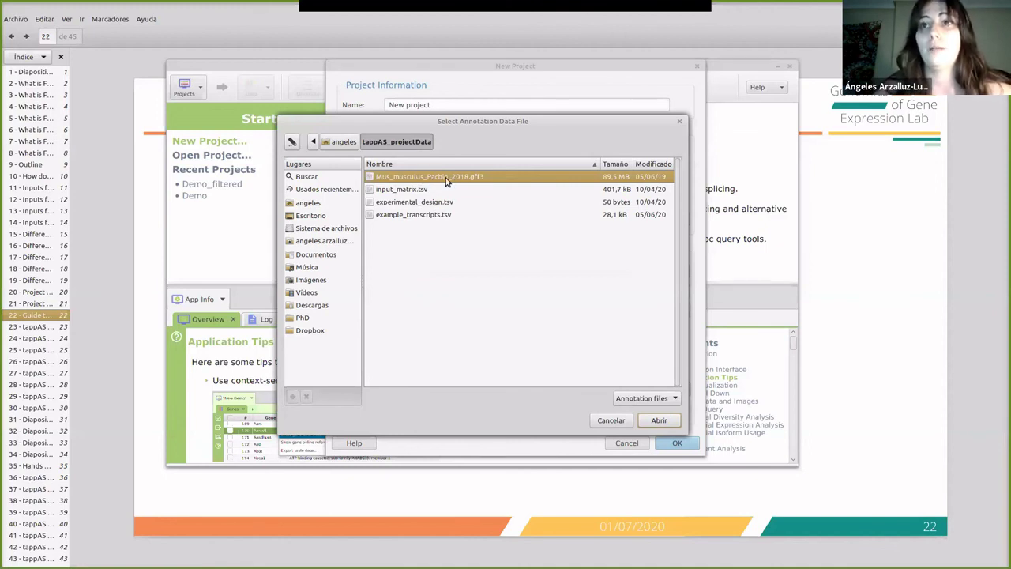
left_click(660, 420)
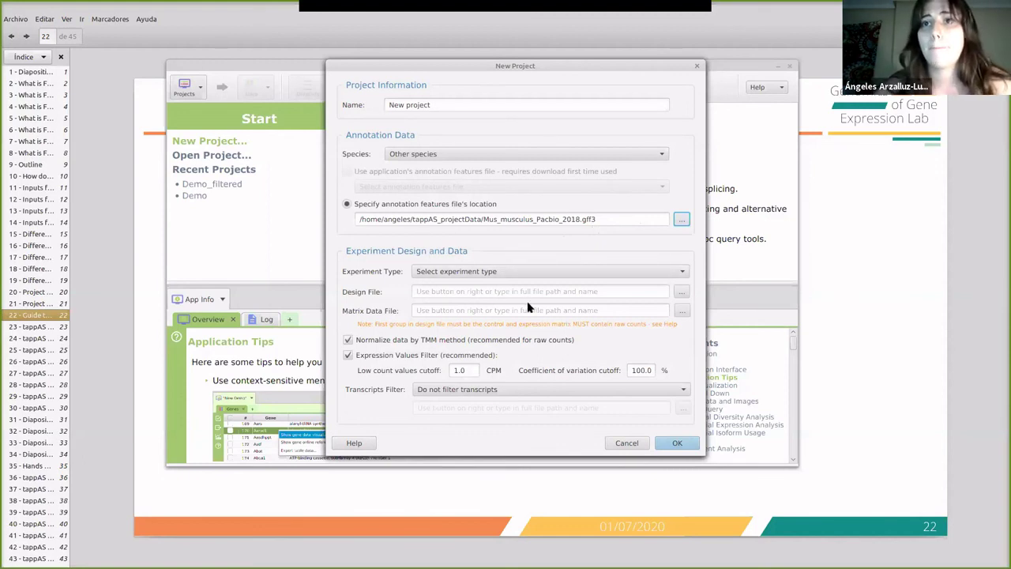
Configure a Two-Group Comparison experiment using experimental_design.tsv as the design file and input_matrix.tsv as the matrix data file
left_click(444, 273)
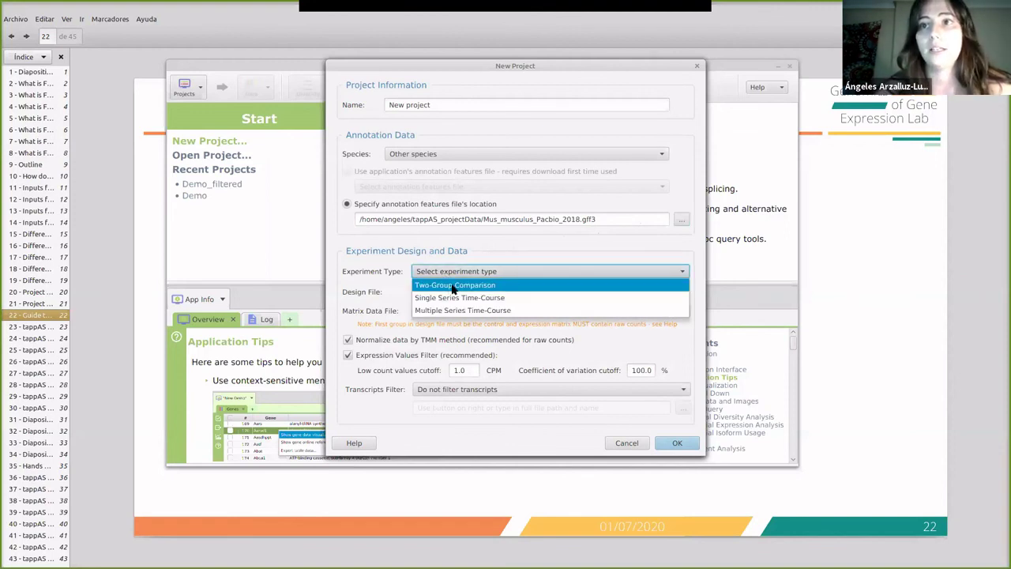
left_click(452, 285)
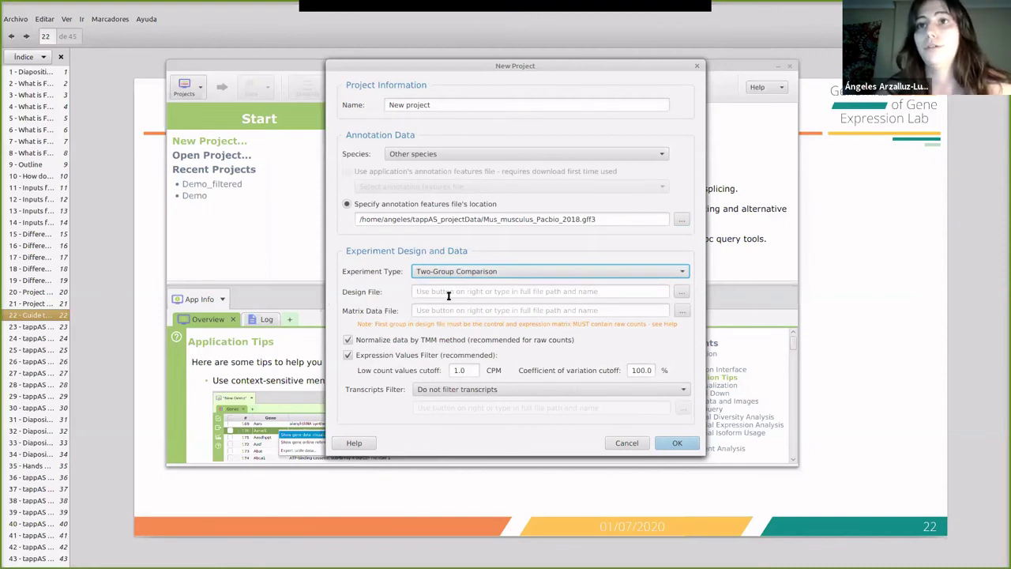
left_click(682, 291)
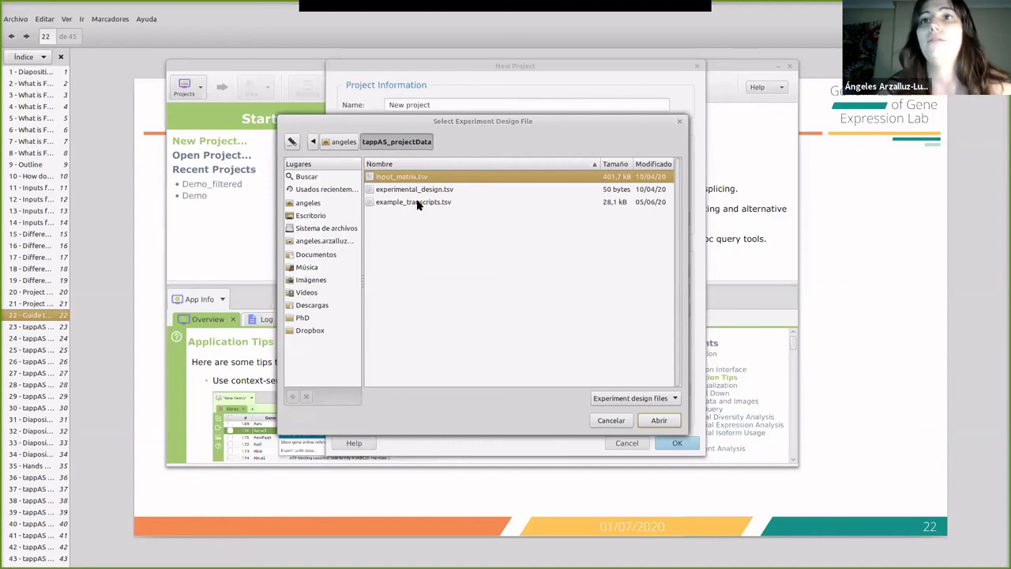
left_click(418, 191)
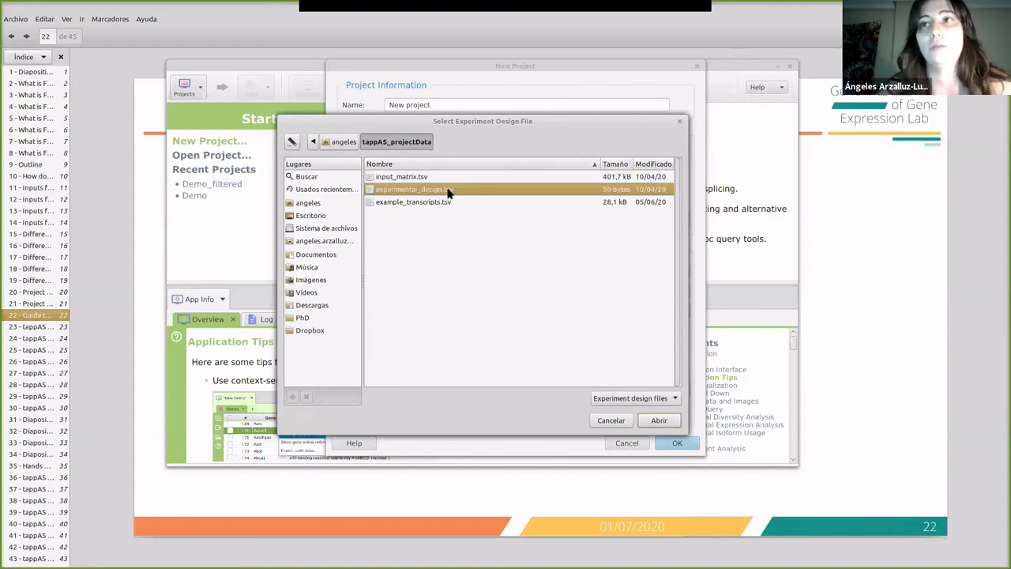
left_click(658, 421)
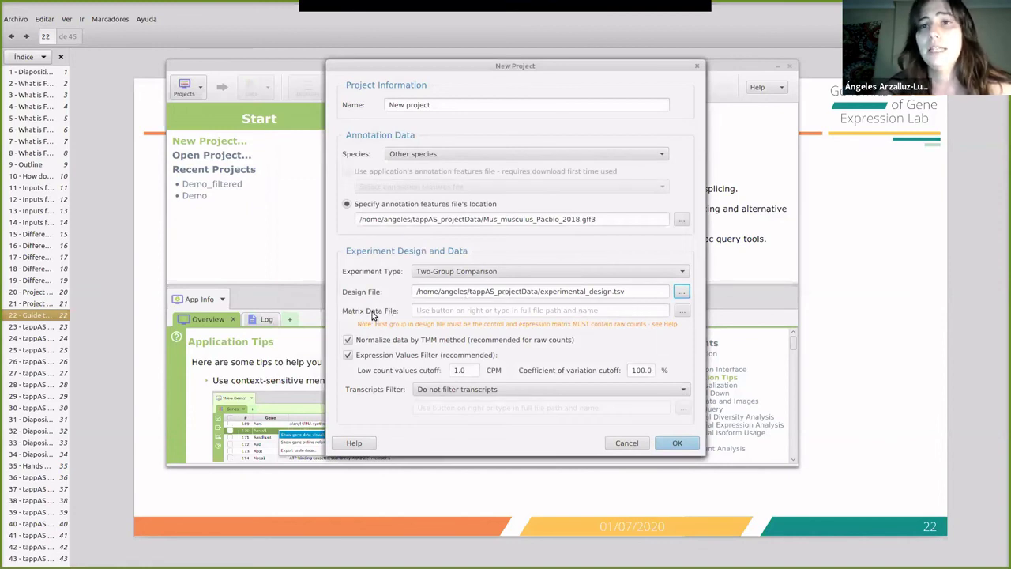
left_click(681, 312)
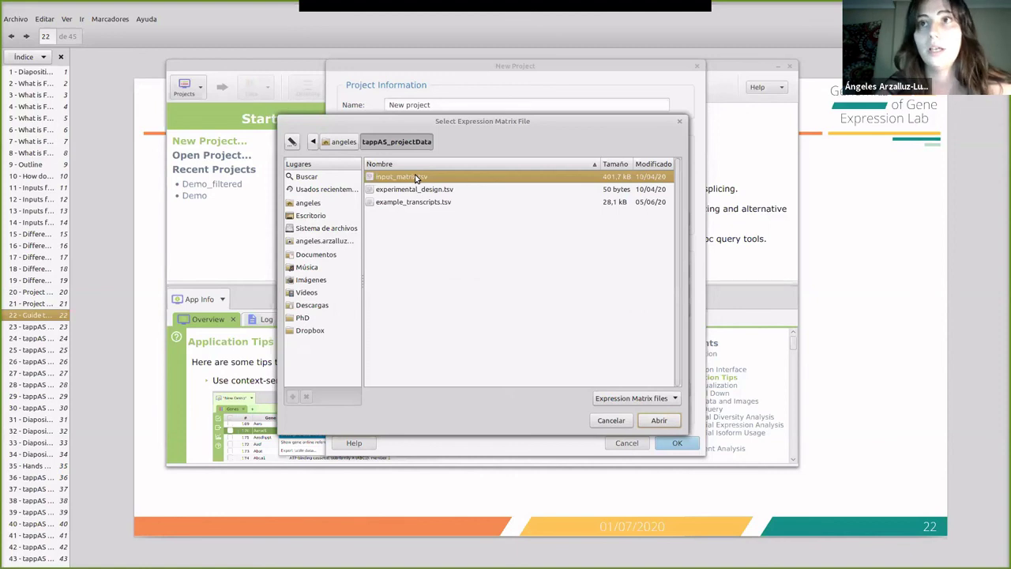
left_click(655, 420)
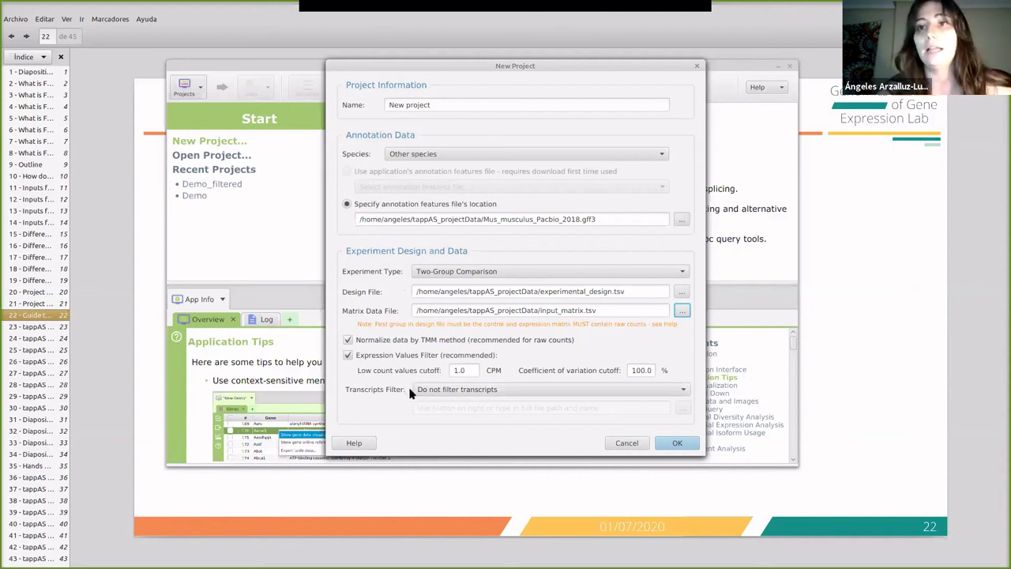
Set the transcripts filter to Inclusion list and load example_transcripts.tsv as its list file
left_click(470, 389)
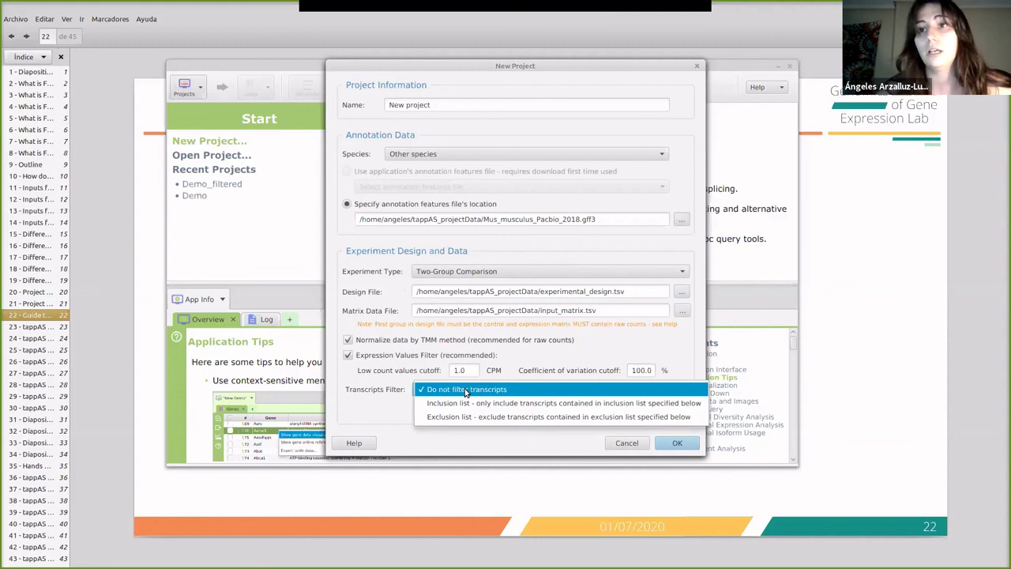
left_click(470, 390)
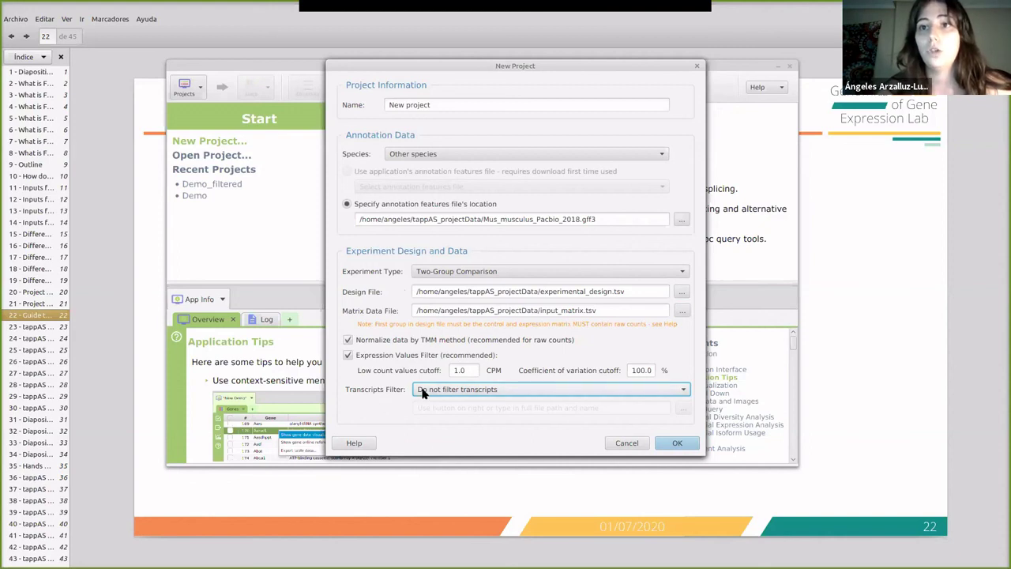
left_click(476, 392)
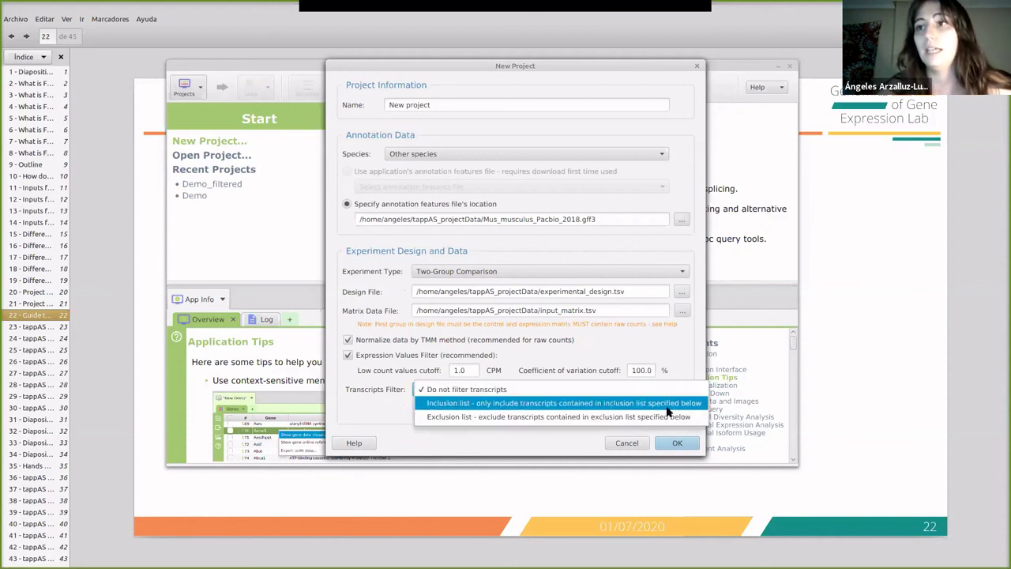
key("Escape")
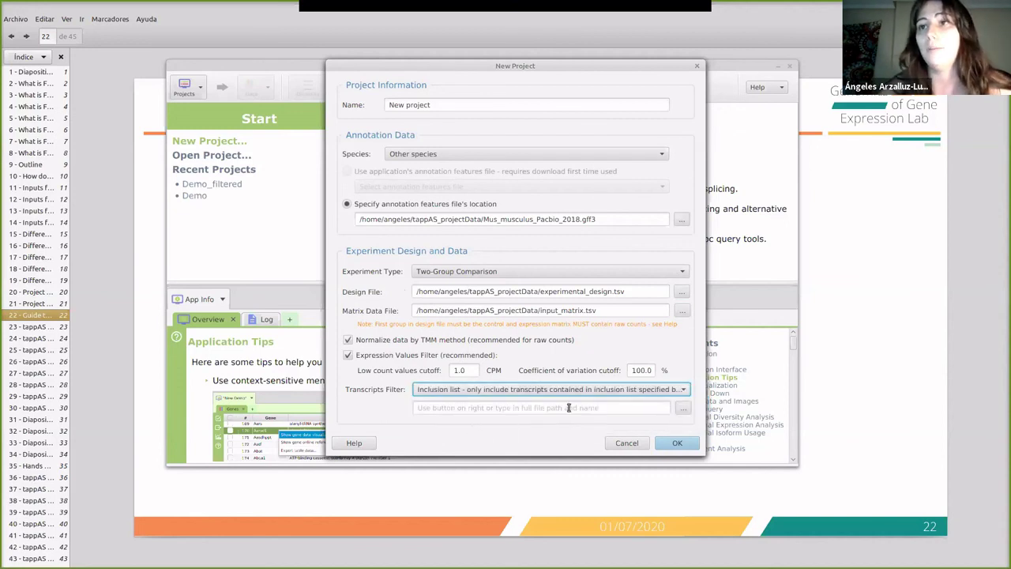
left_click(681, 409)
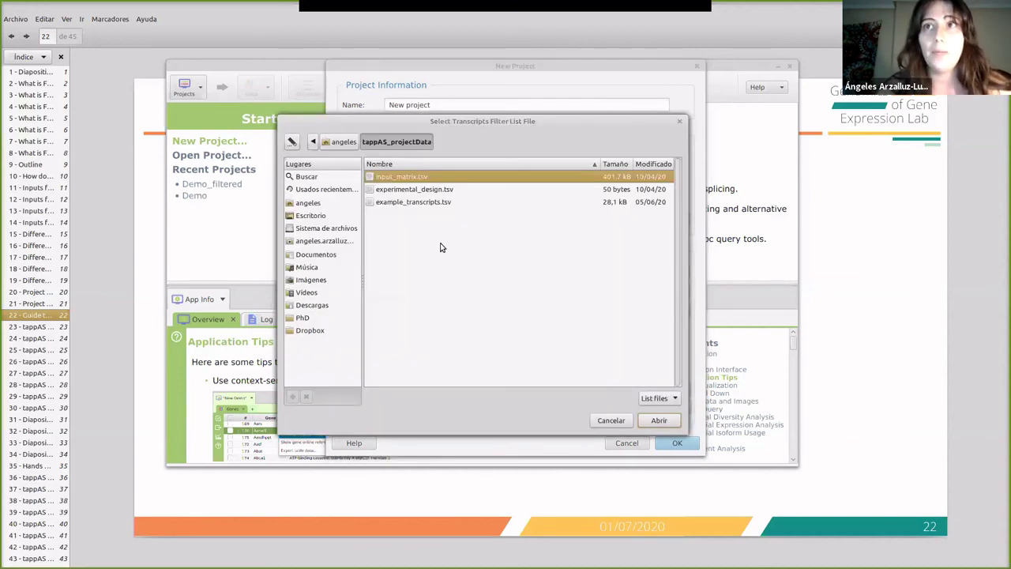
left_click(414, 204)
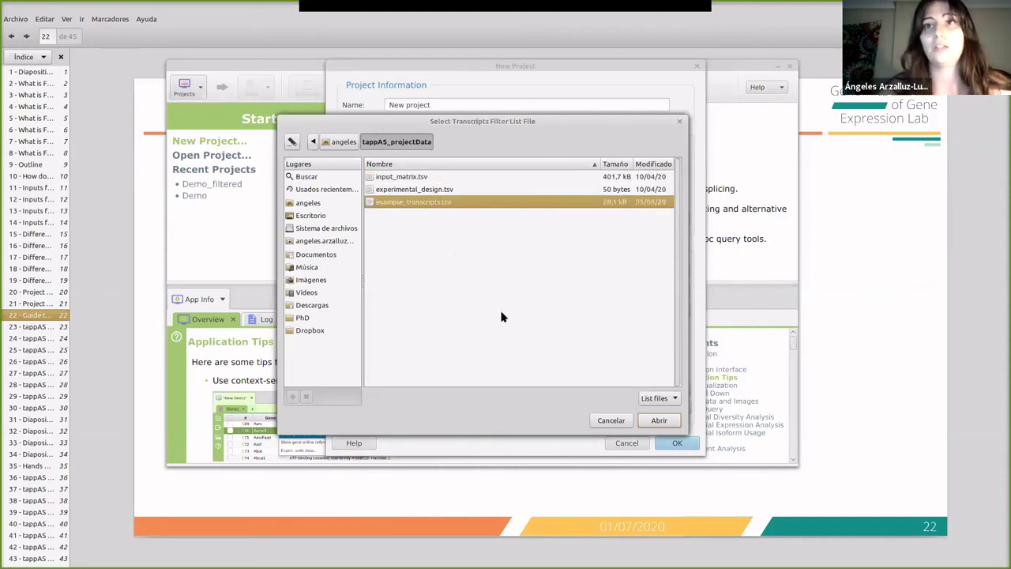
left_click(659, 420)
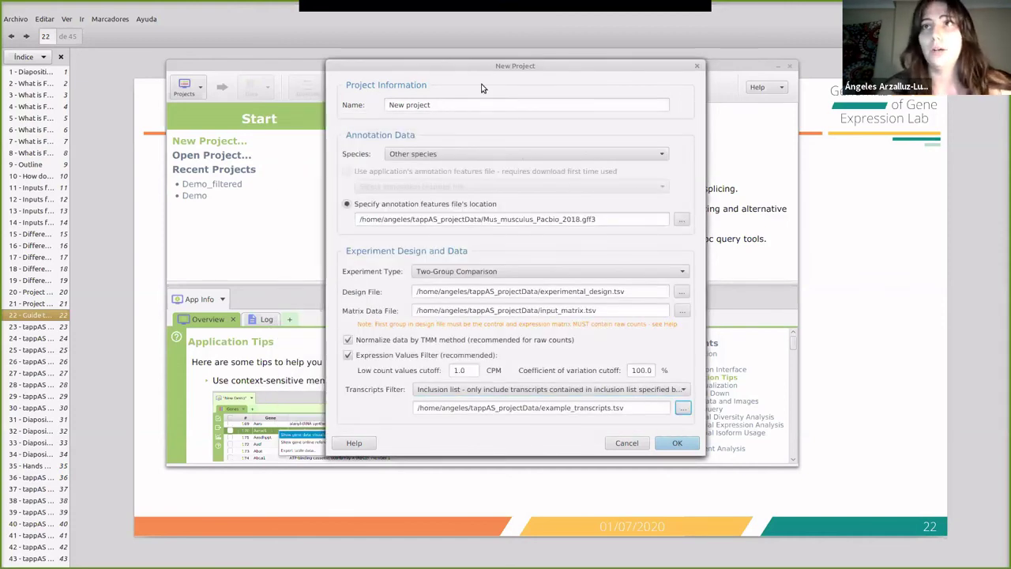
left_click_drag(486, 70, 490, 70)
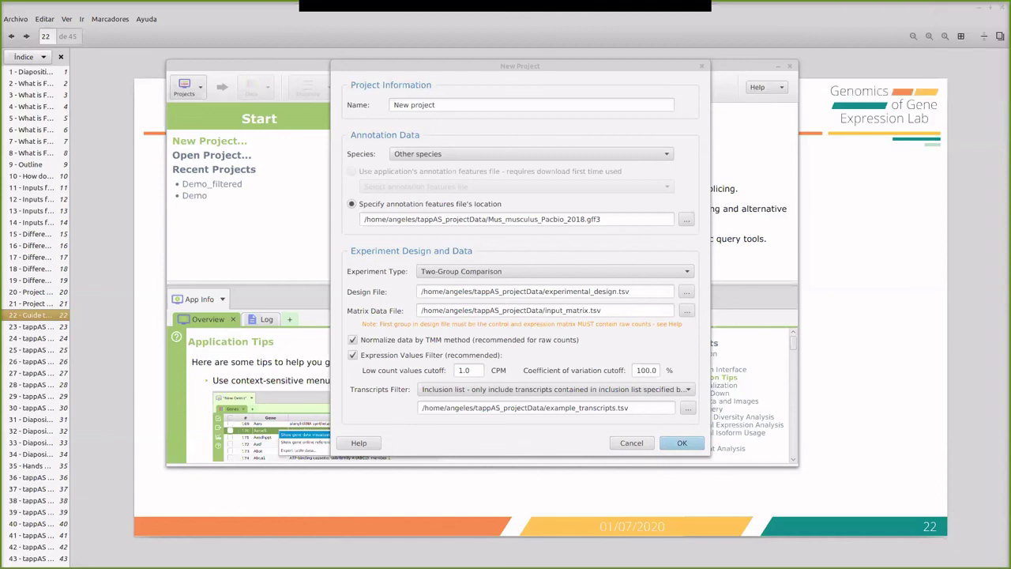
key("alt+Tab")
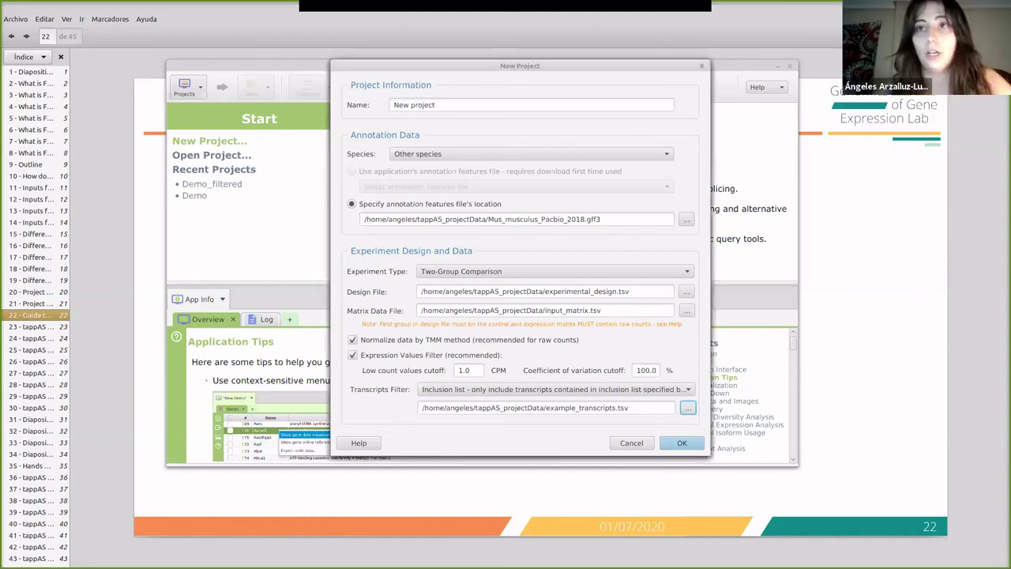
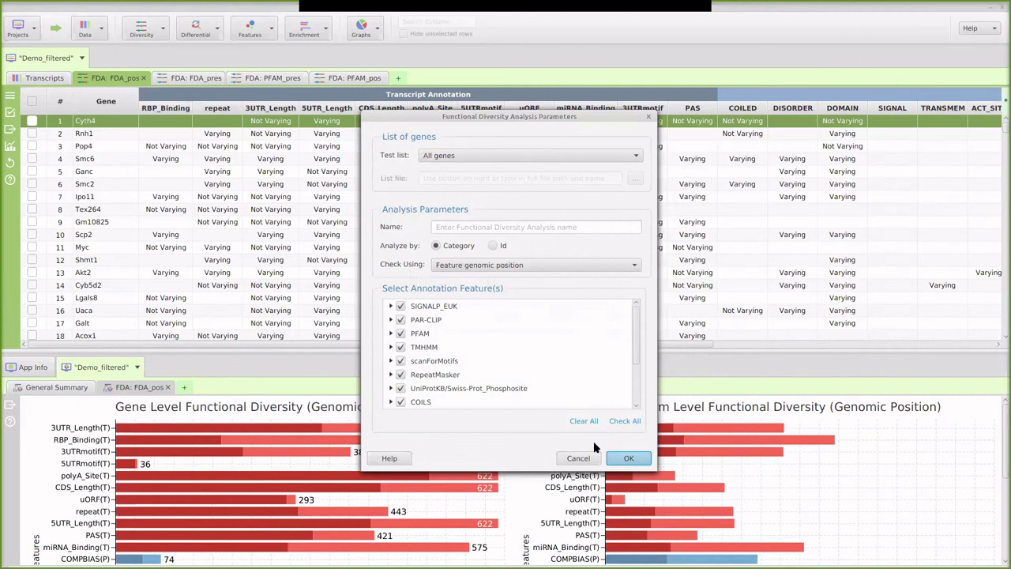
Cancel the Functional Diversity Analysis setup, and compare the FDA_pres and FDA_pos result tables, selecting gene Pop4 in FDA_pos
left_click(577, 459)
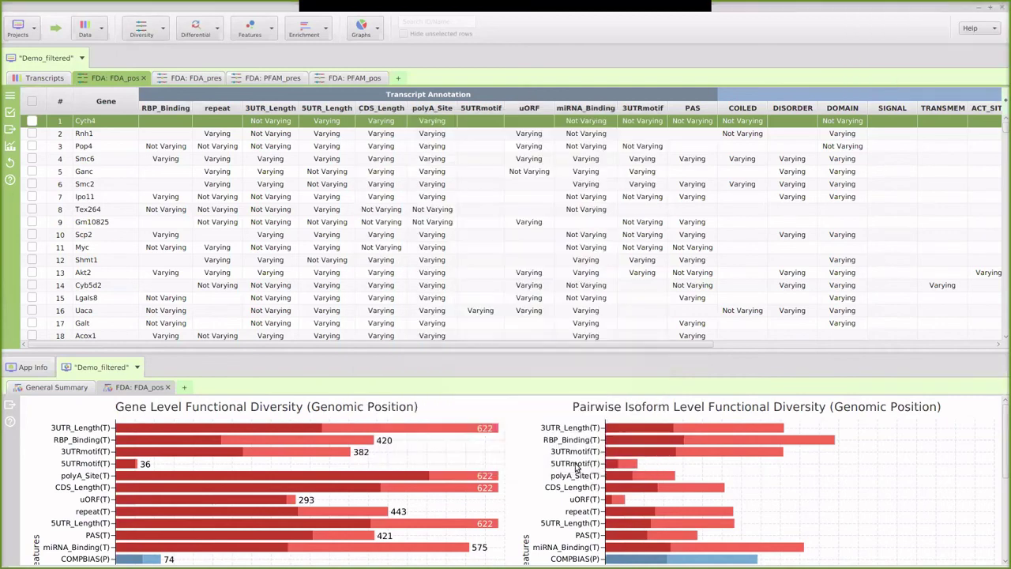
left_click(187, 78)
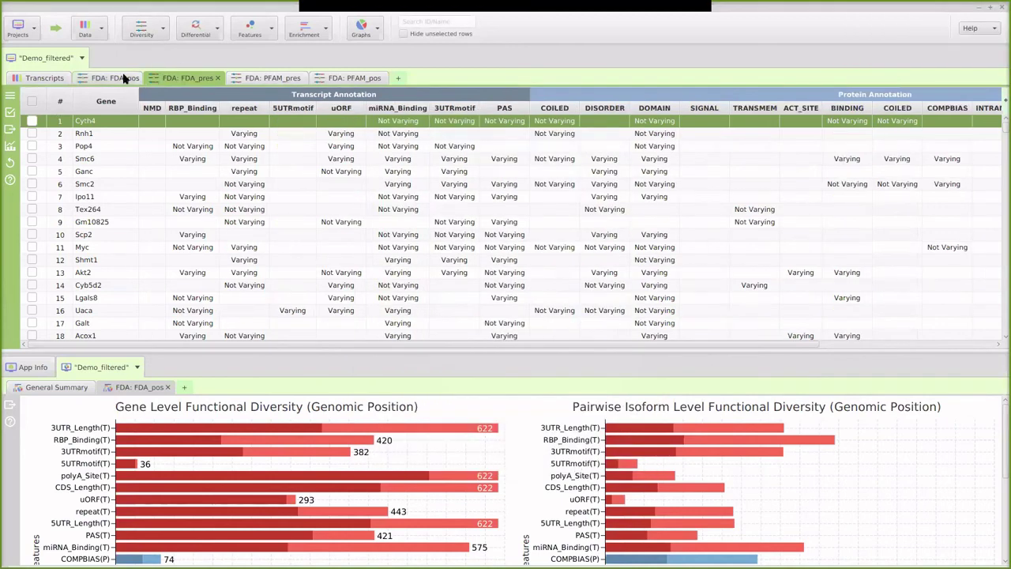
left_click(131, 78)
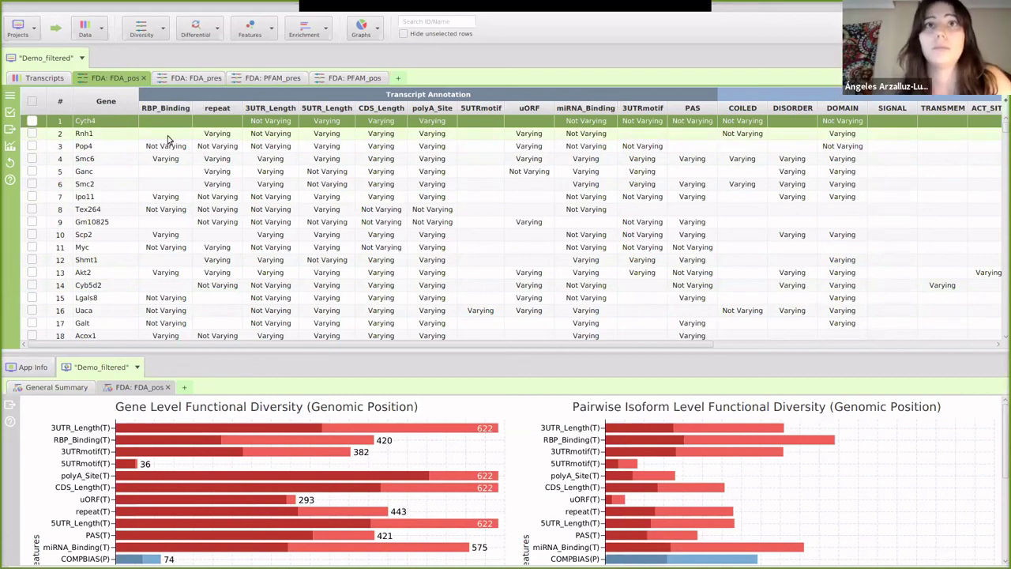
left_click(101, 147)
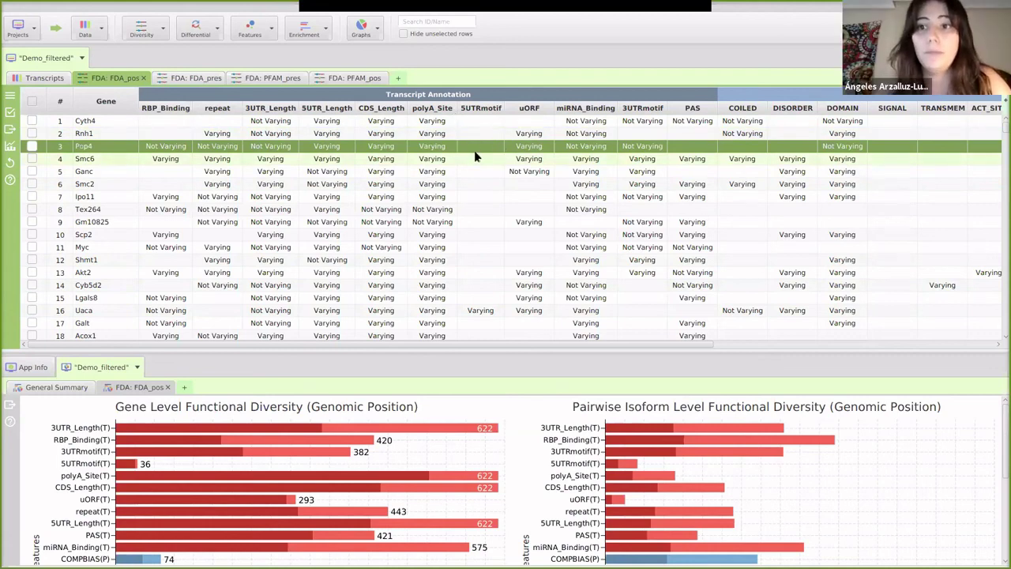
Show the gene data visualization for Pop4, enlarge its pane, and open the Transcripts annotation view
right_click(158, 149)
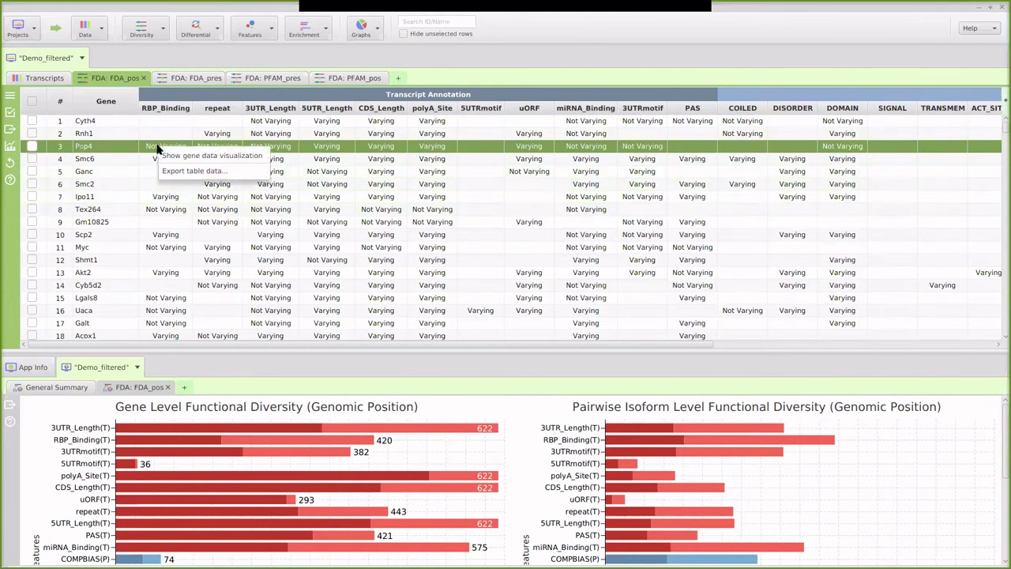
left_click(199, 158)
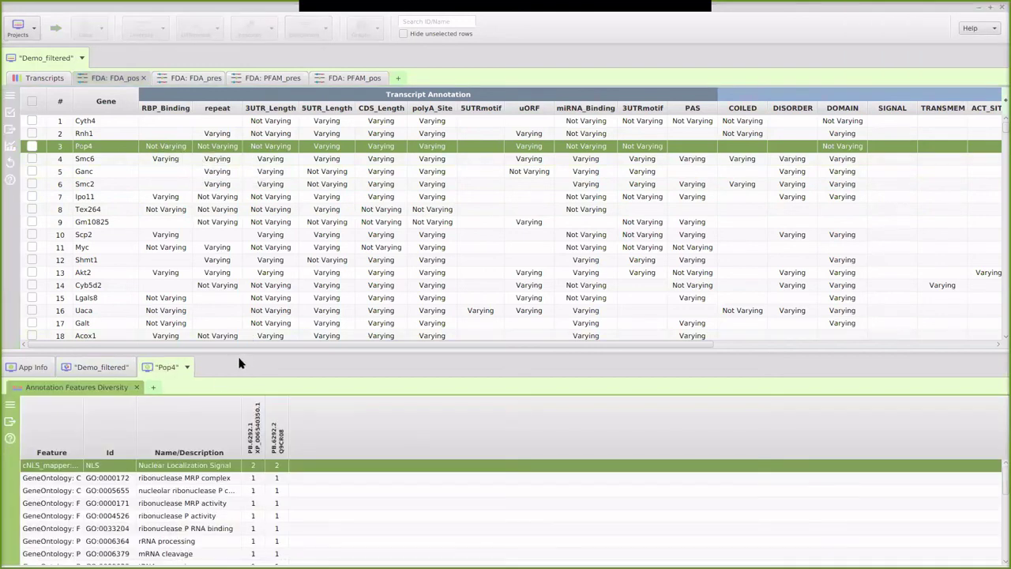
left_click_drag(232, 352, 169, 223)
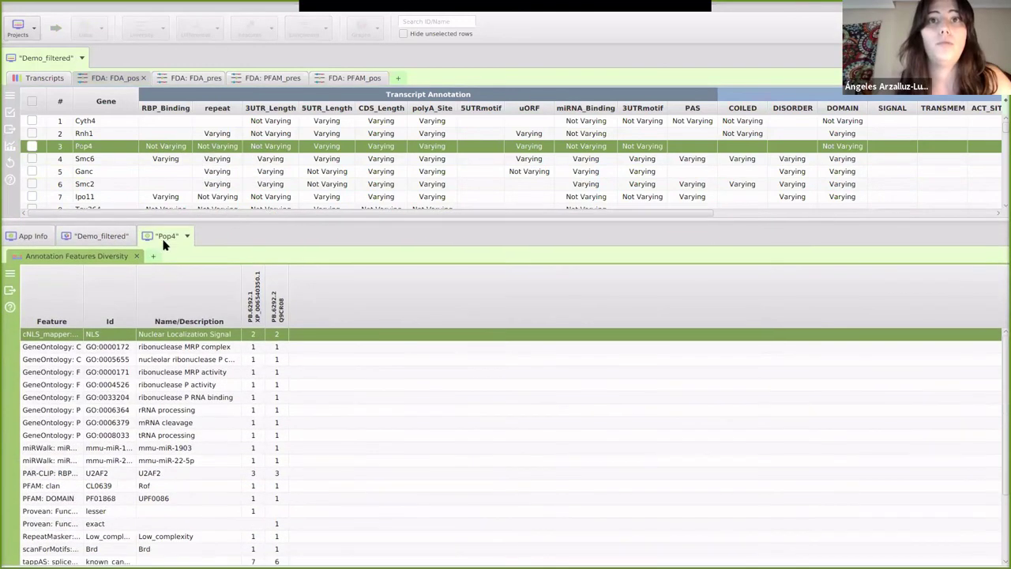
left_click(136, 256)
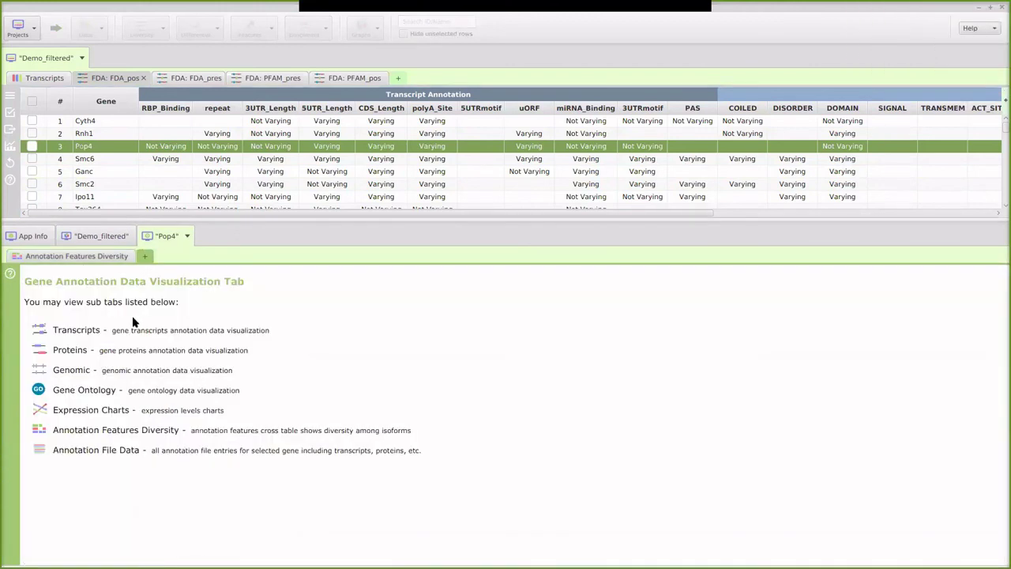
left_click(74, 331)
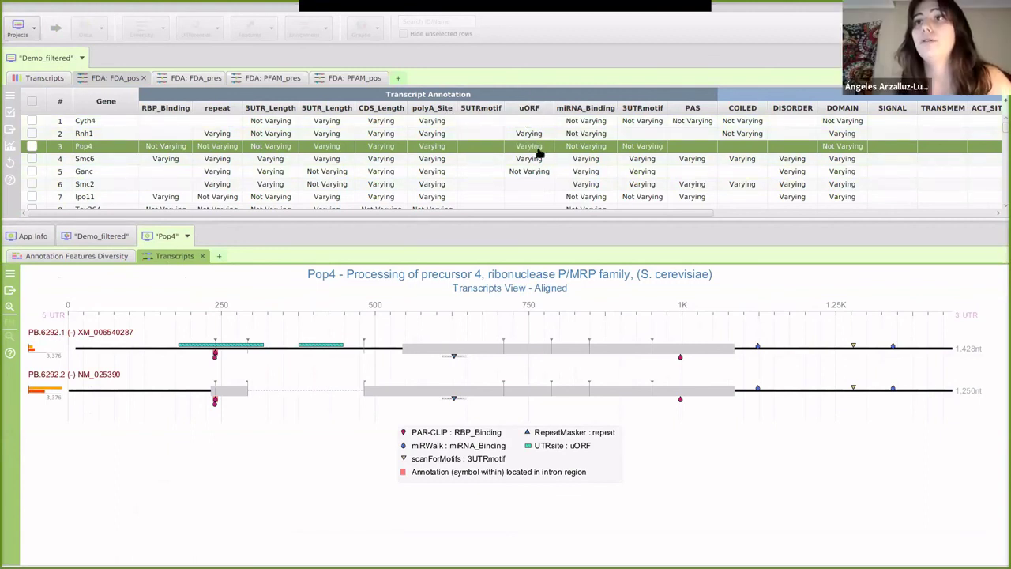
Inspect the exon, uORF and RBP_Binding annotations on the aligned Pop4 transcripts against the Pop4 row in the FDA_pos table
mouse_move(201, 354)
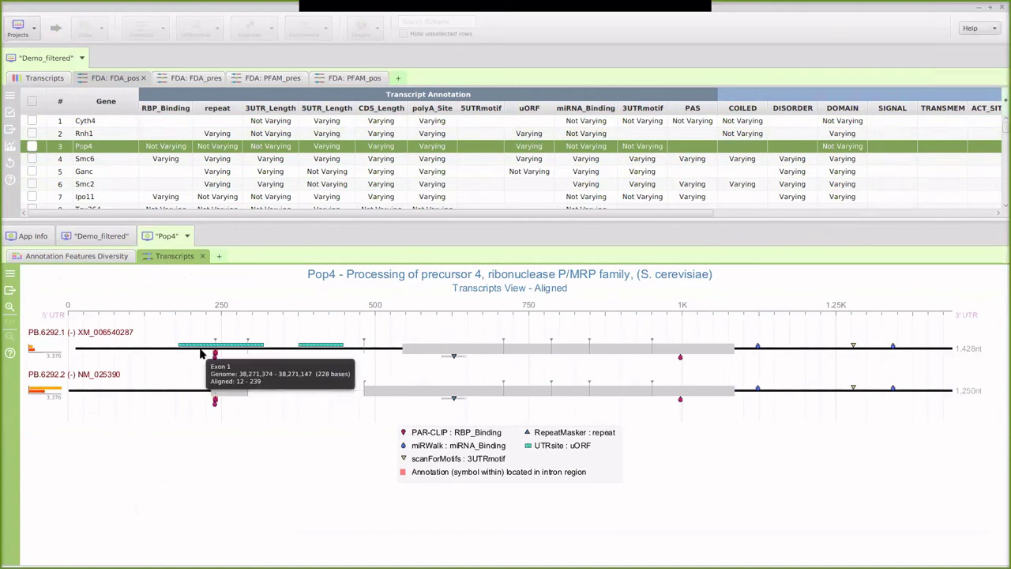
mouse_move(251, 347)
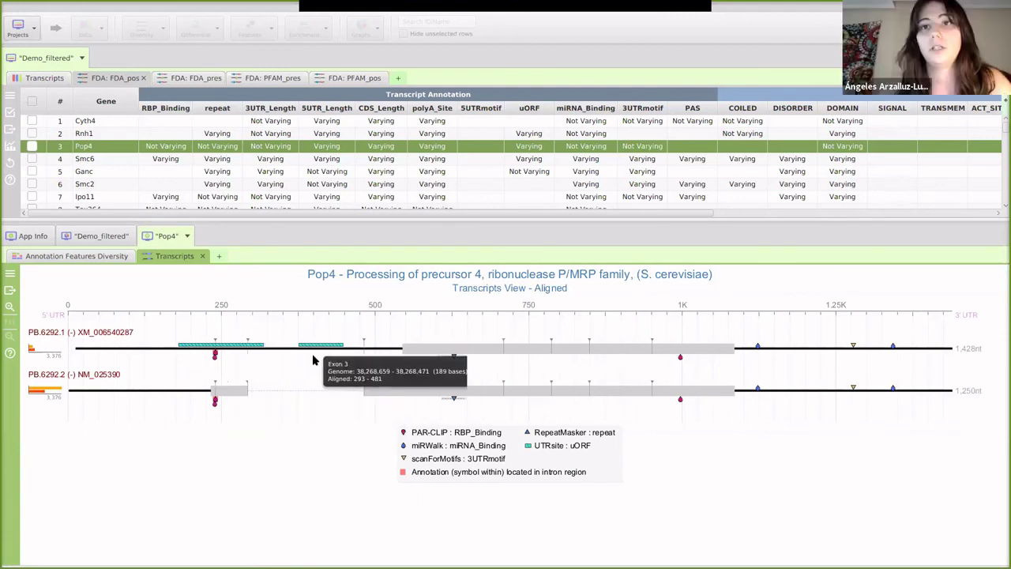
mouse_move(326, 346)
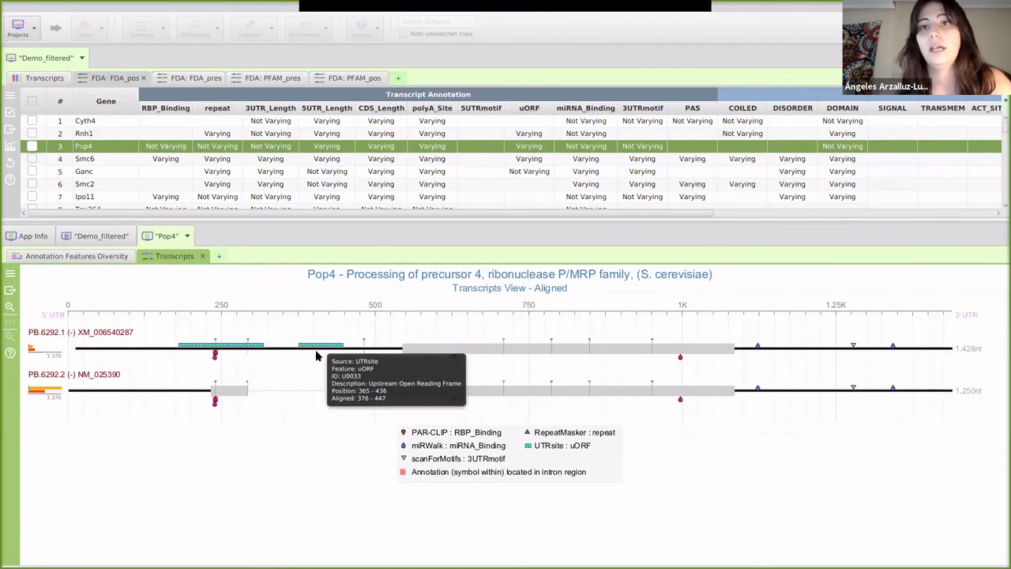
mouse_move(402, 398)
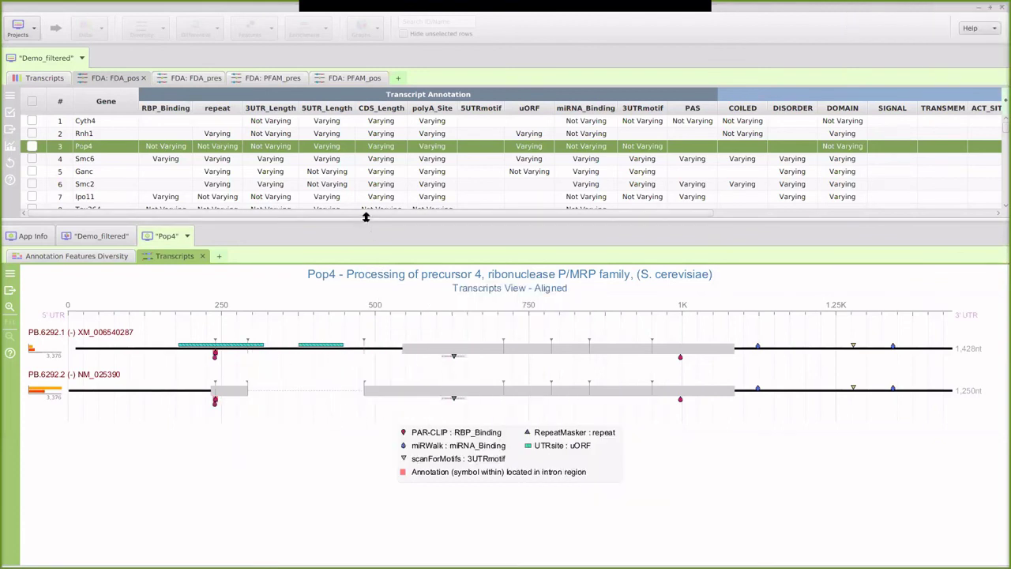
mouse_move(367, 218)
left_mouse_down()
mouse_move(368, 246)
mouse_move(366, 236)
left_mouse_up()
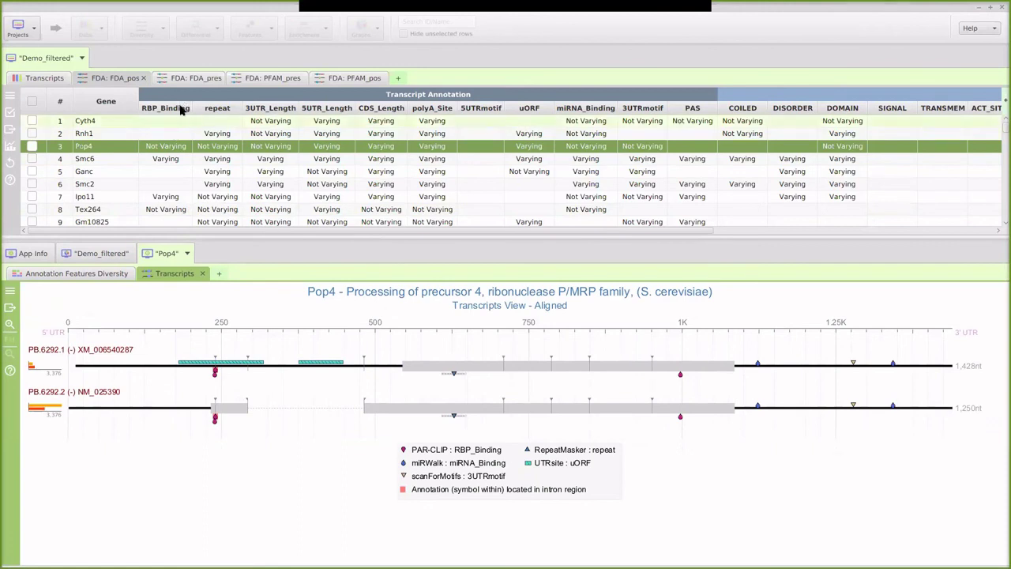
left_click(181, 147)
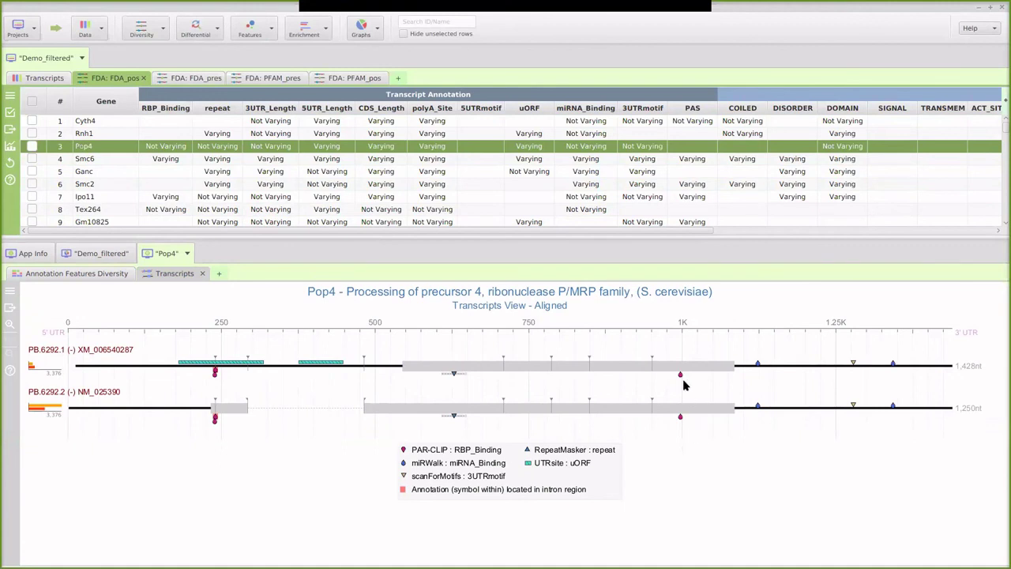
mouse_move(681, 378)
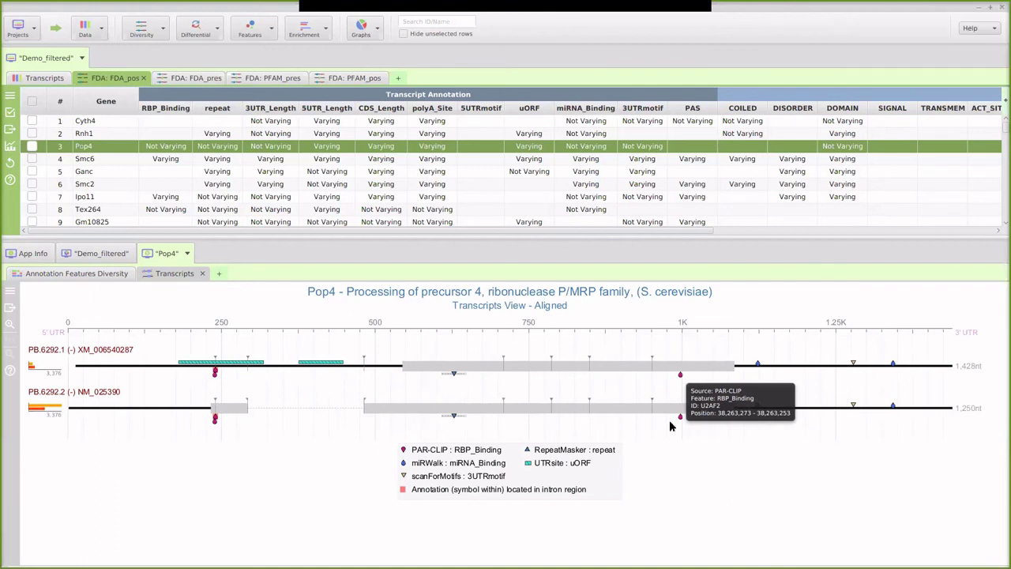
Close the Pop4 visualization and show the FDA_pos results summary charts in an enlarged pane
left_click(188, 253)
left_click(198, 267)
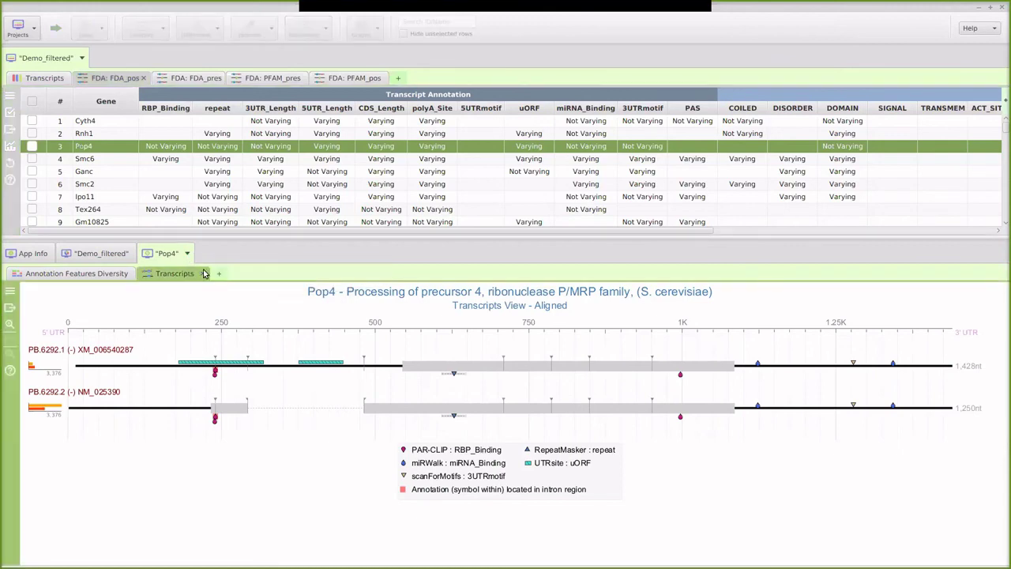
left_click_drag(219, 269, 217, 378)
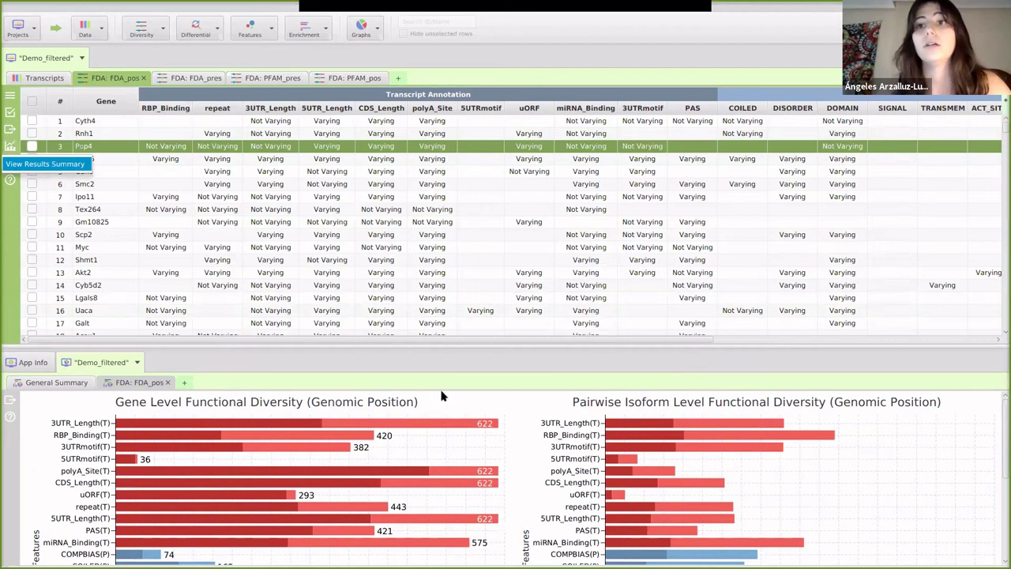
left_click_drag(444, 345, 459, 180)
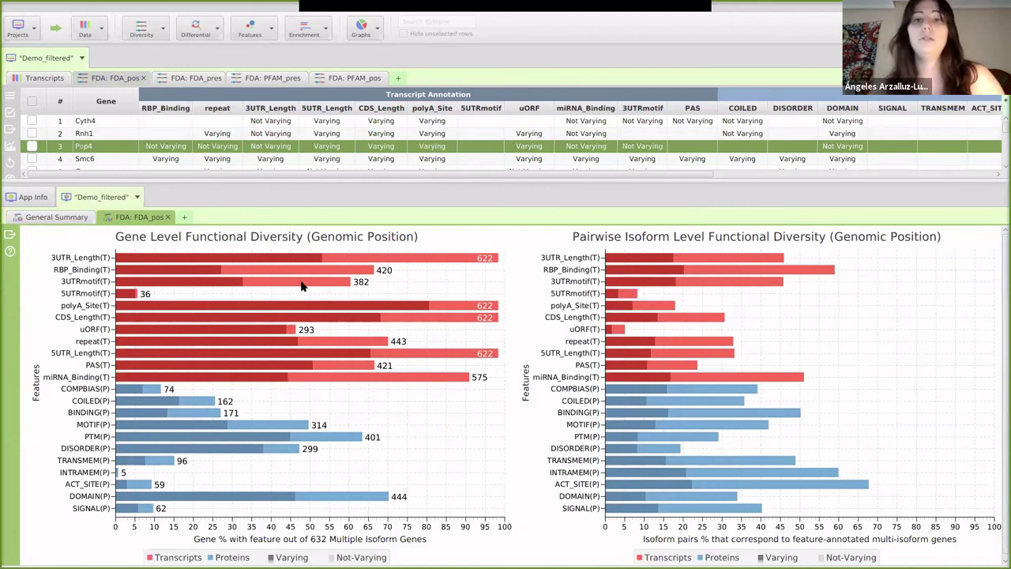
Examine the gene-level diversity bars by genomic position, comparing the varying and not-varying portions of the PTM protein feature
mouse_move(301, 286)
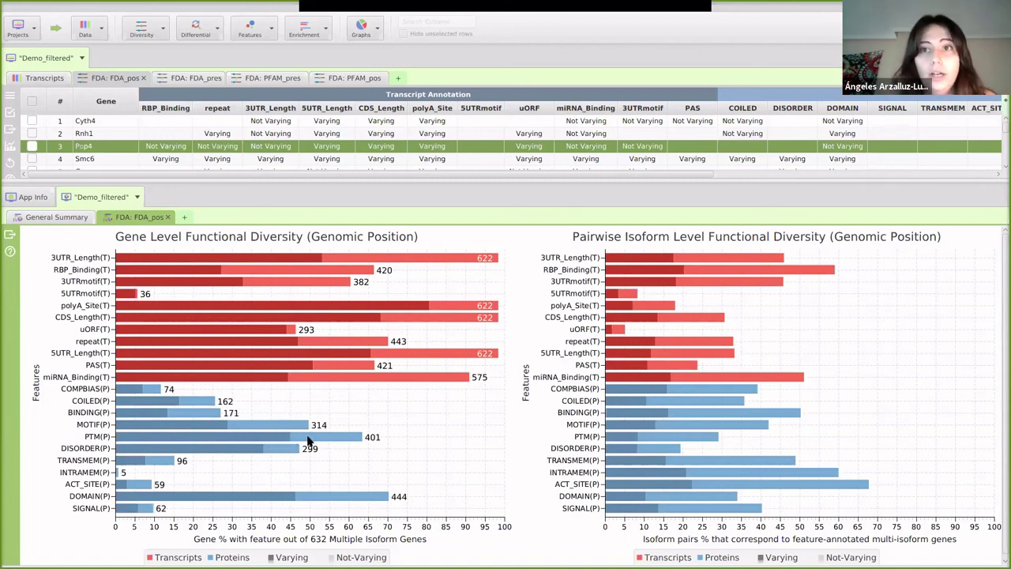
mouse_move(299, 442)
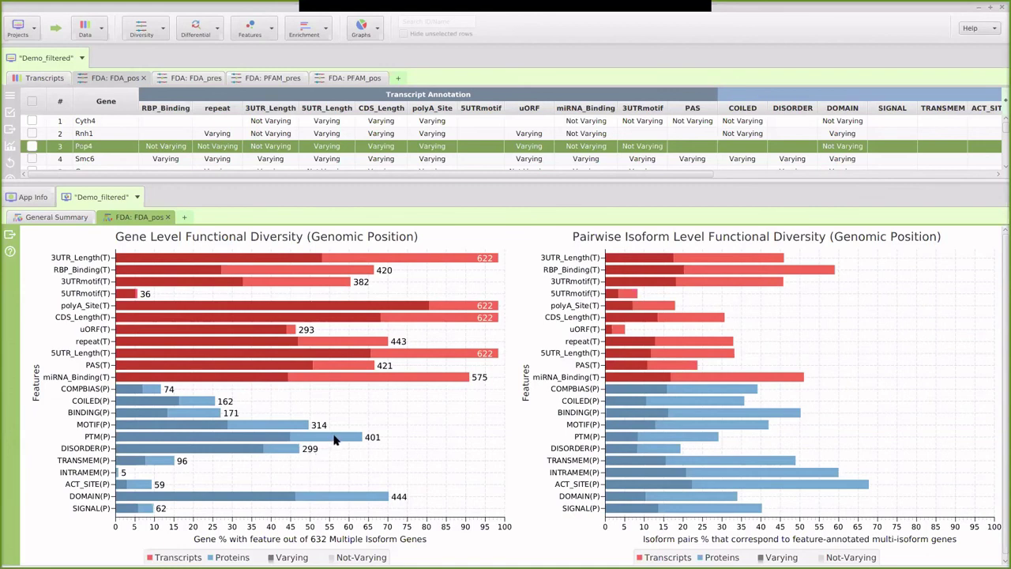
mouse_move(334, 440)
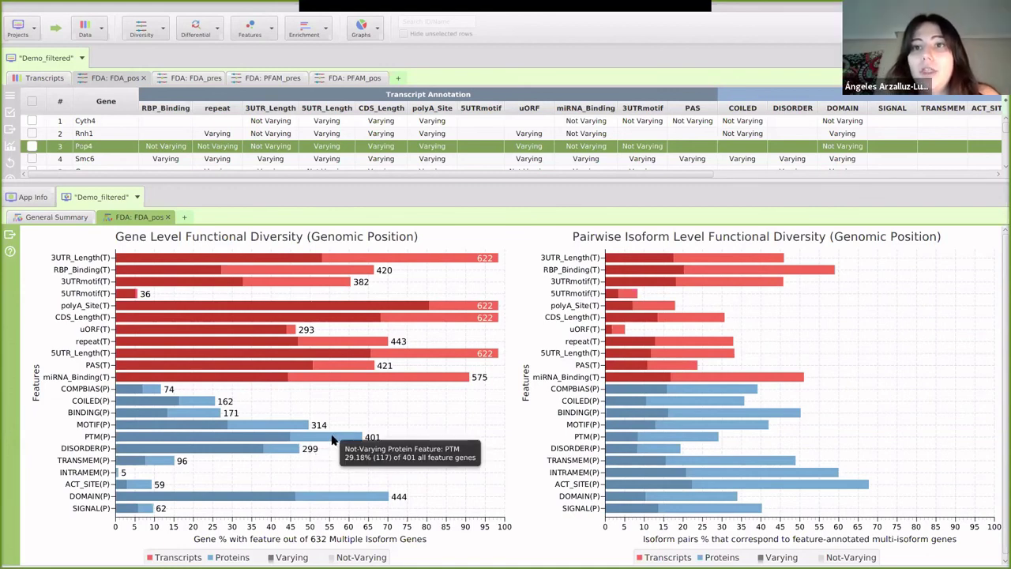
mouse_move(267, 441)
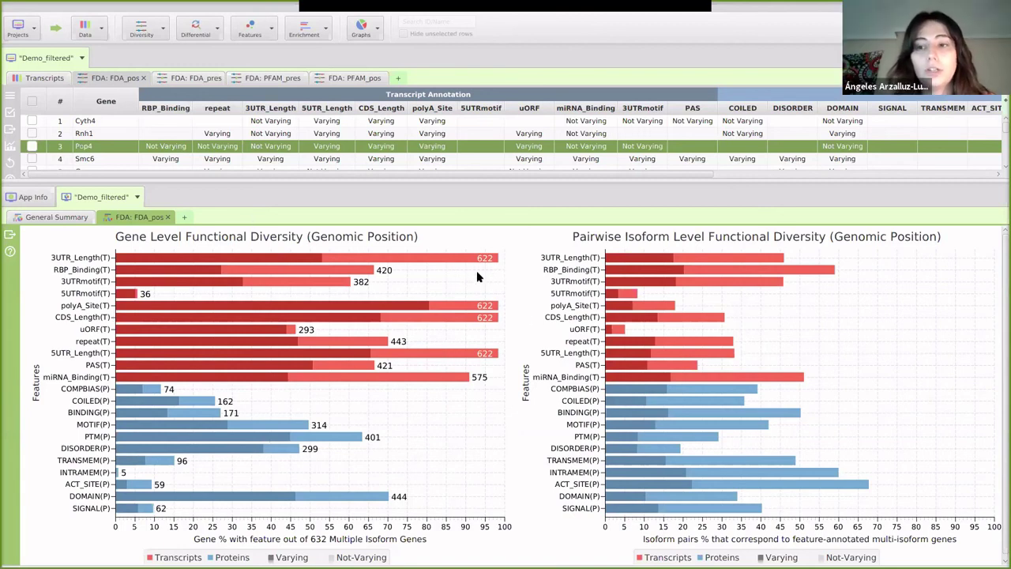
mouse_move(456, 266)
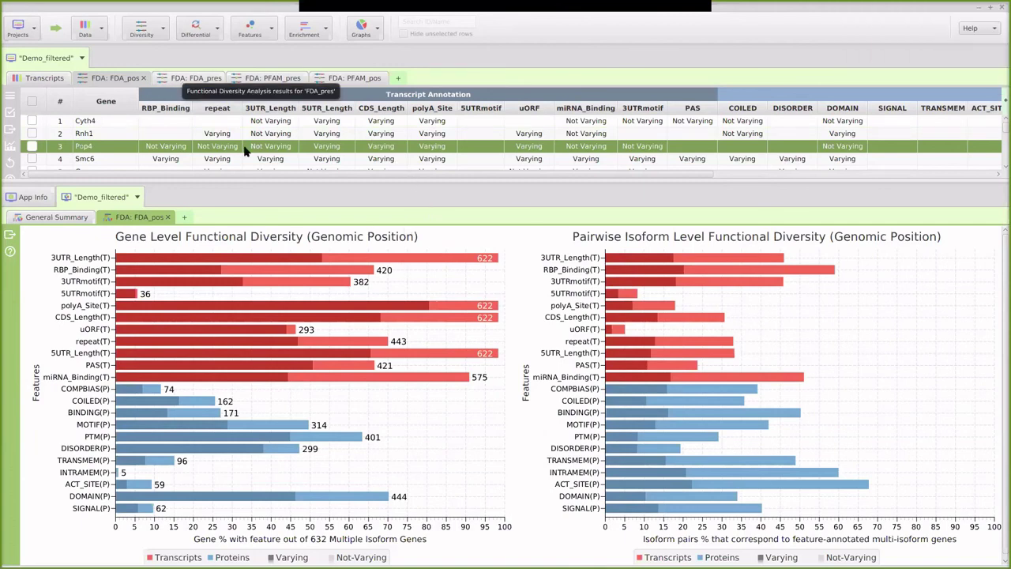
Close the FDA_pos summary and show the results summary charts for FDA_pres in an enlarged pane
left_click_drag(271, 180, 275, 226)
left_click(167, 266)
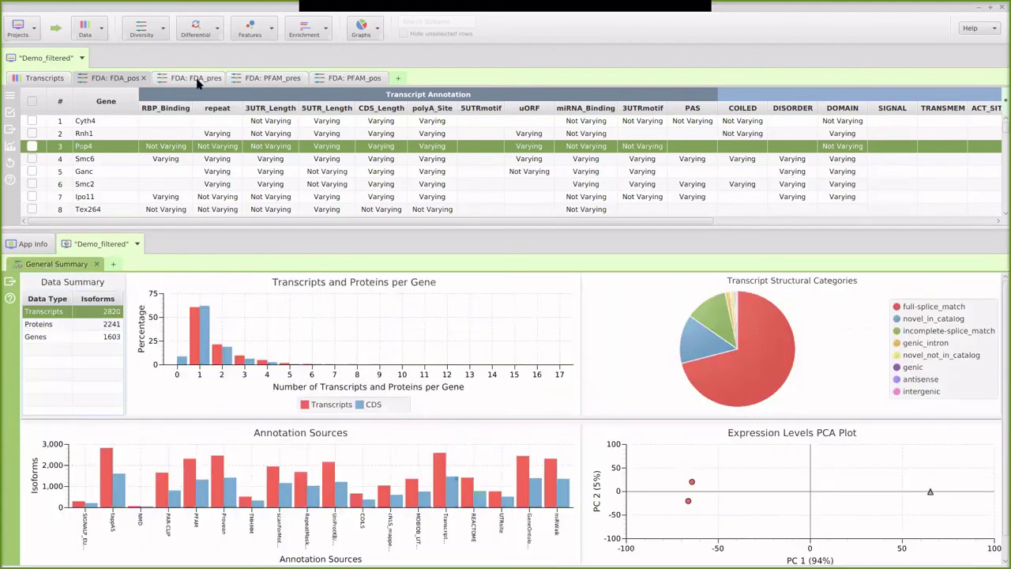
left_click(196, 79)
left_click(11, 146)
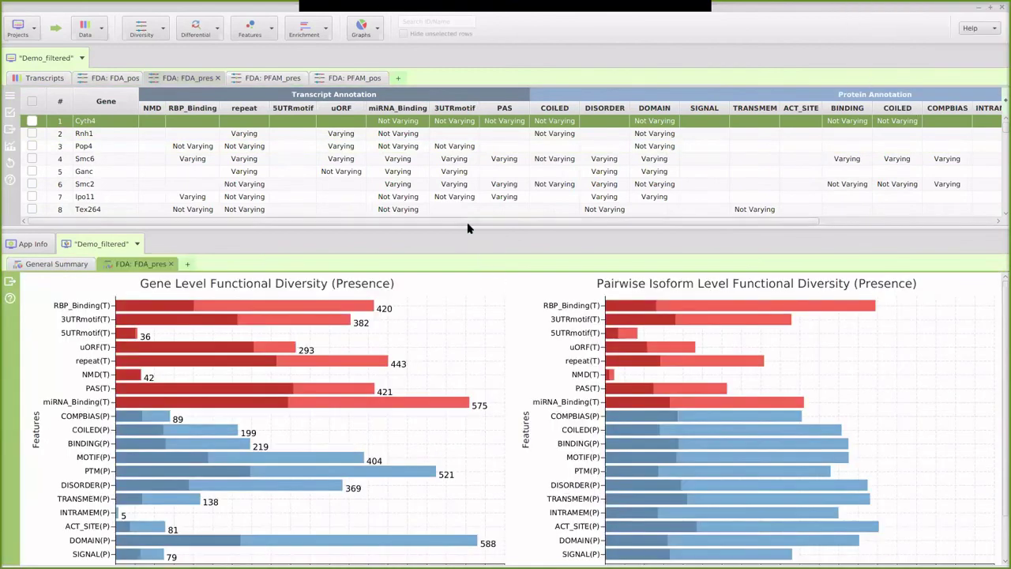
left_click_drag(472, 225, 469, 181)
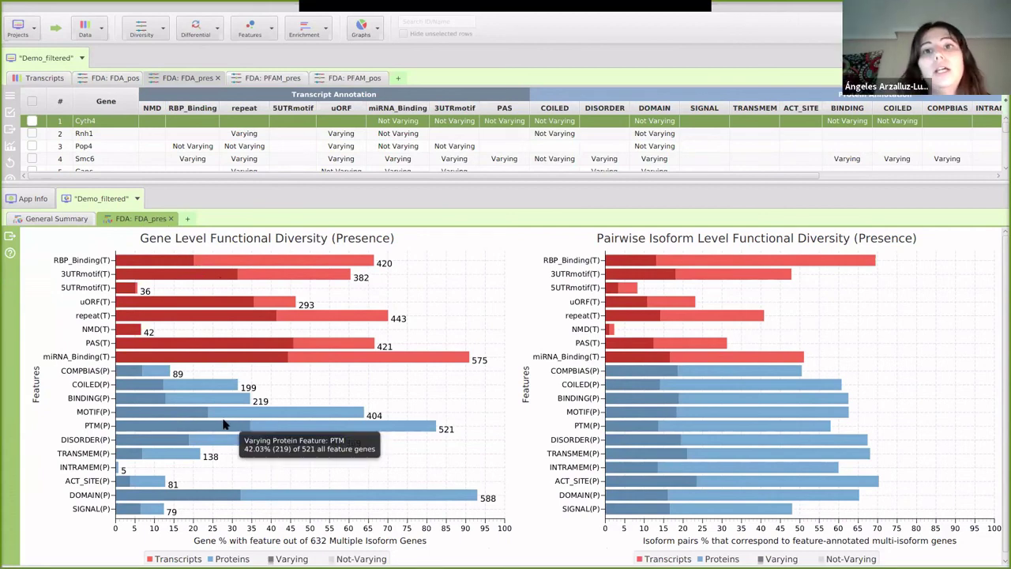
Examine the gene-level PTM bar and the pairwise isoform RBP_Binding and SIGNAL bars in the FDA_pres presence charts
mouse_move(229, 428)
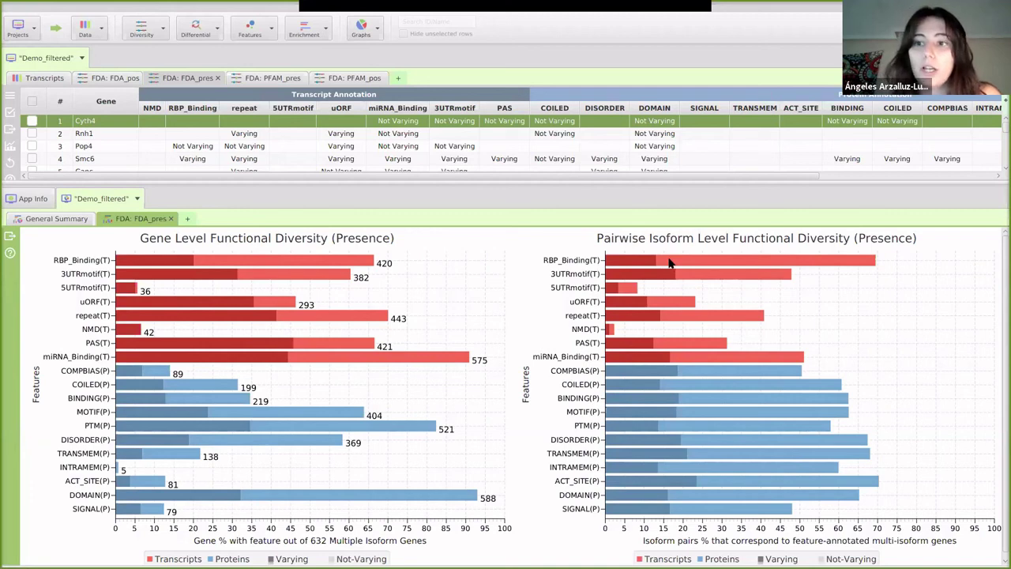
mouse_move(668, 262)
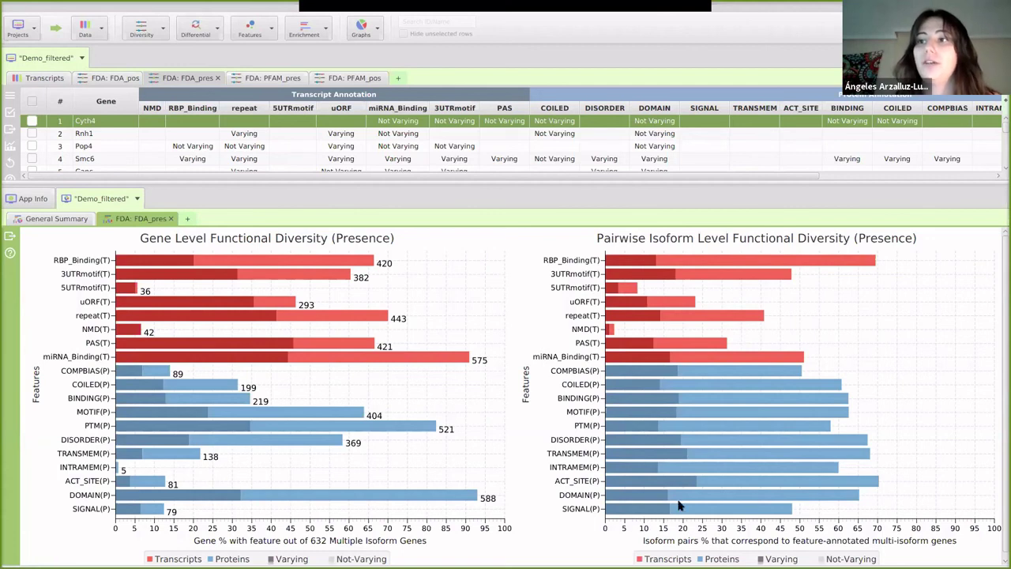
mouse_move(679, 512)
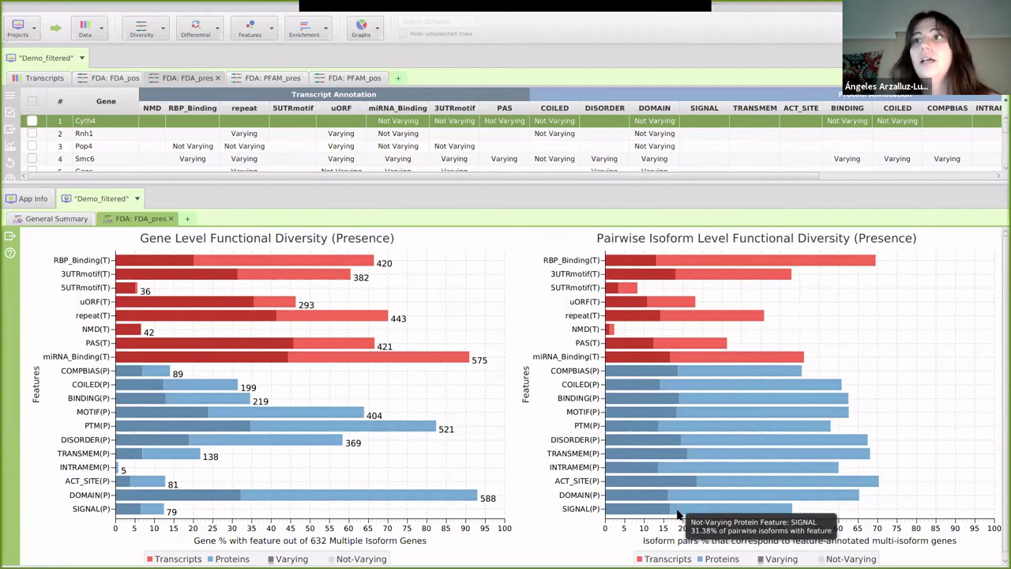
left_click_drag(583, 192, 582, 160)
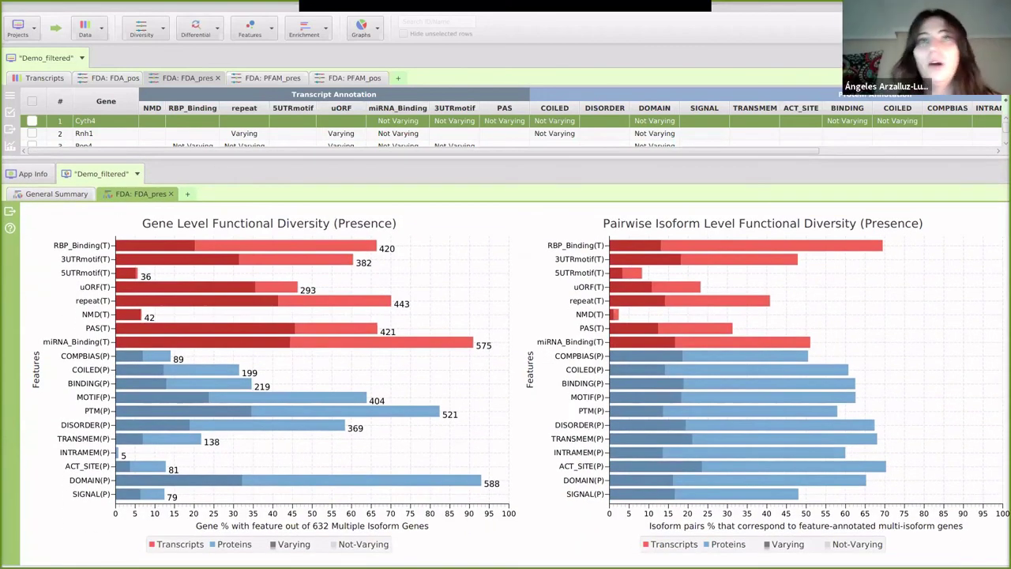
Read the FDA summary help on how gene-level and pairwise isoform-level diversity are computed, and close it
left_click(9, 227)
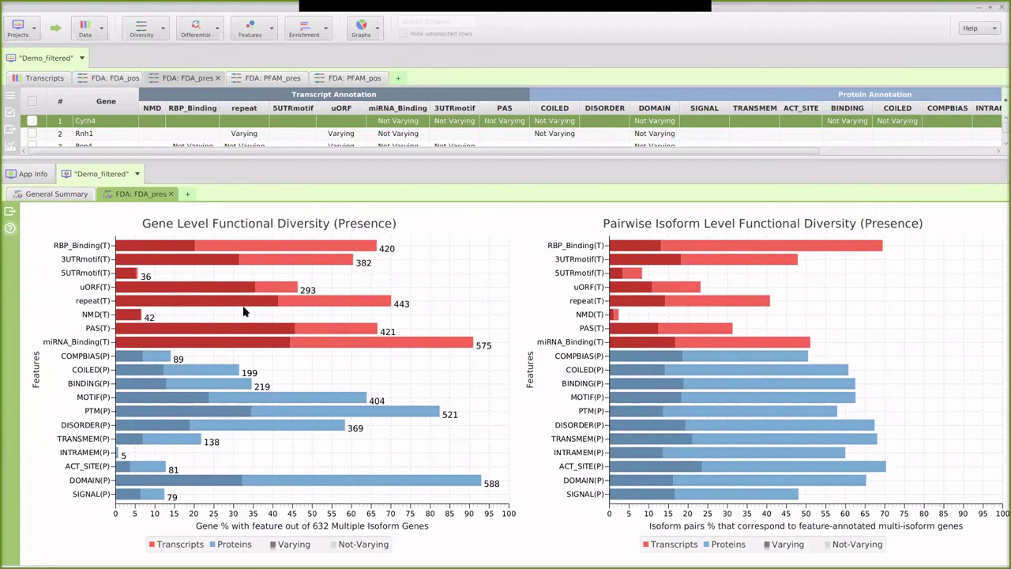
scroll(350, 236, "down", 8)
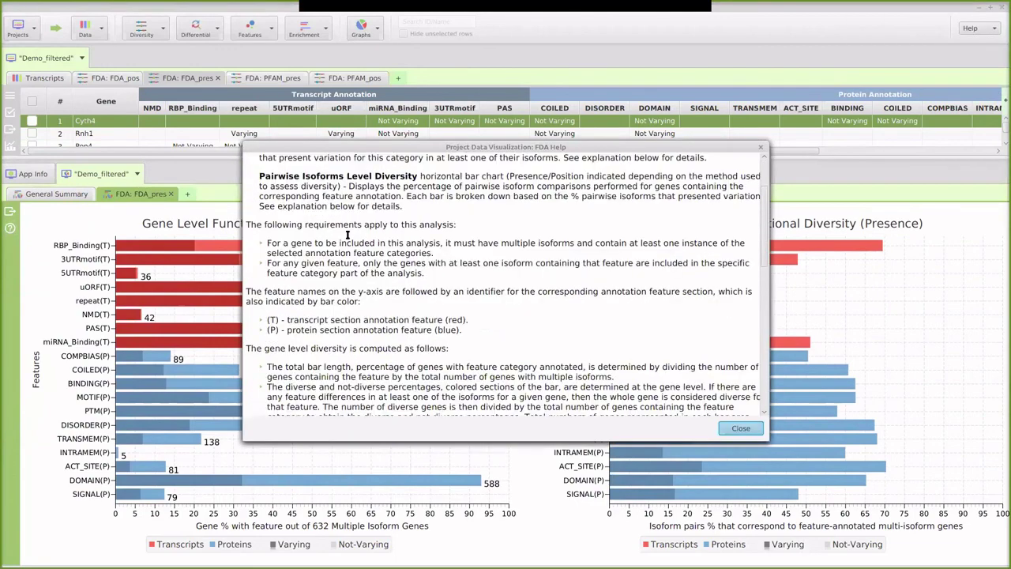
scroll(464, 324, "down", 3)
scroll(474, 321, "up", 11)
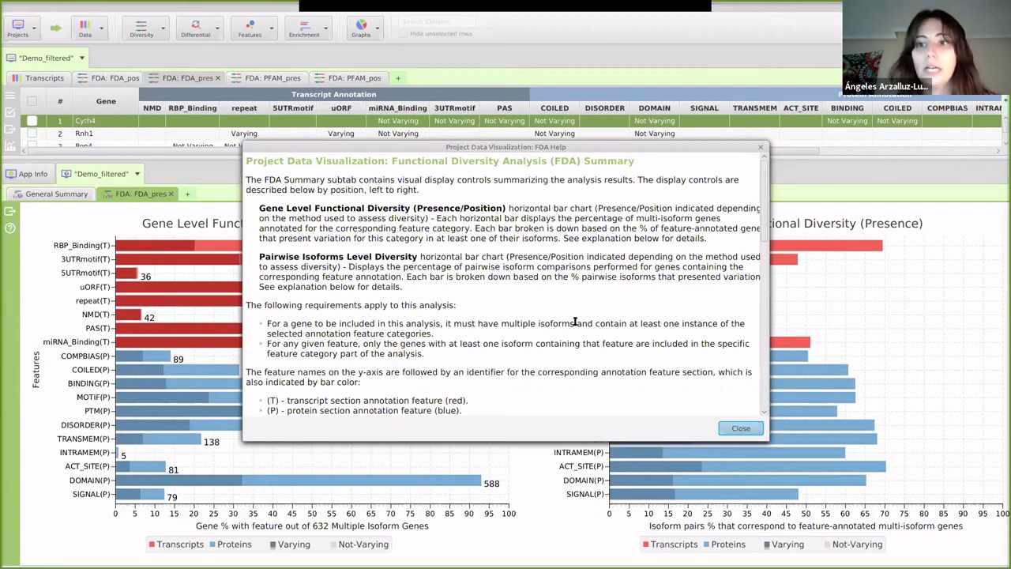
scroll(567, 313, "down", 8)
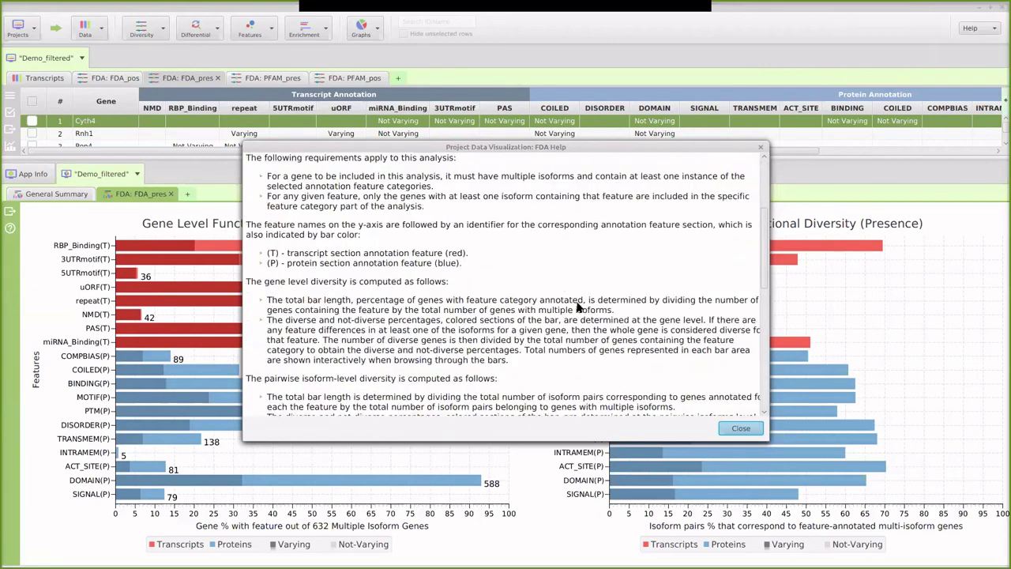
scroll(583, 300, "up", 10)
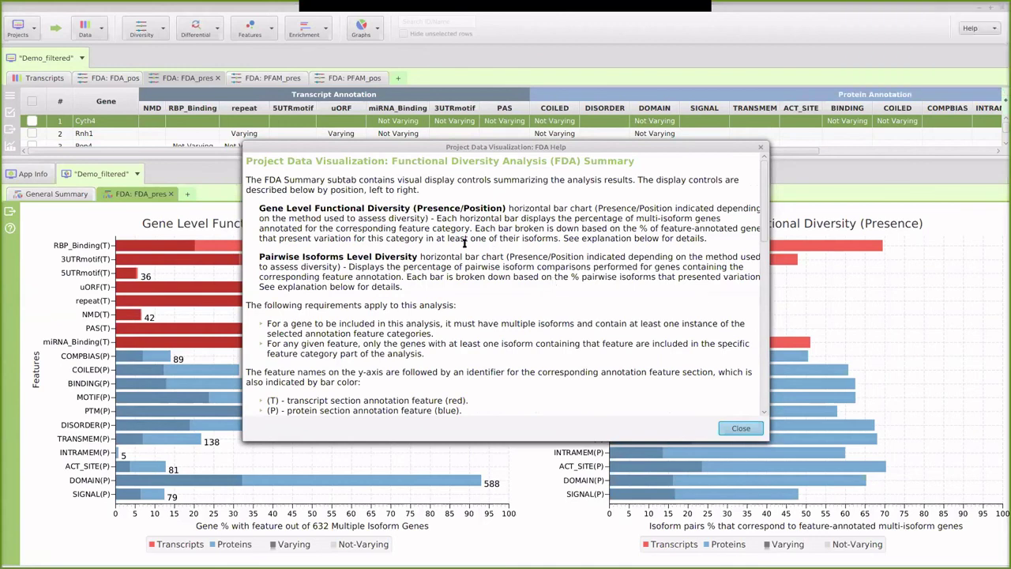
left_click(737, 428)
Set up an ID-level functional diversity analysis for PFAM, review the genomic position and presence criteria, and cancel it
left_click_drag(488, 158, 510, 279)
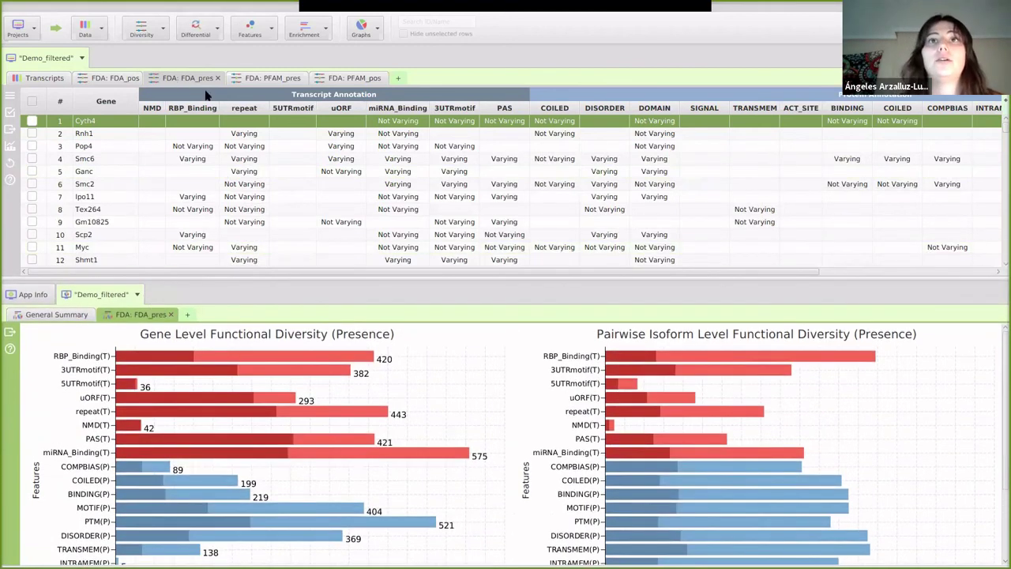
left_click(152, 27)
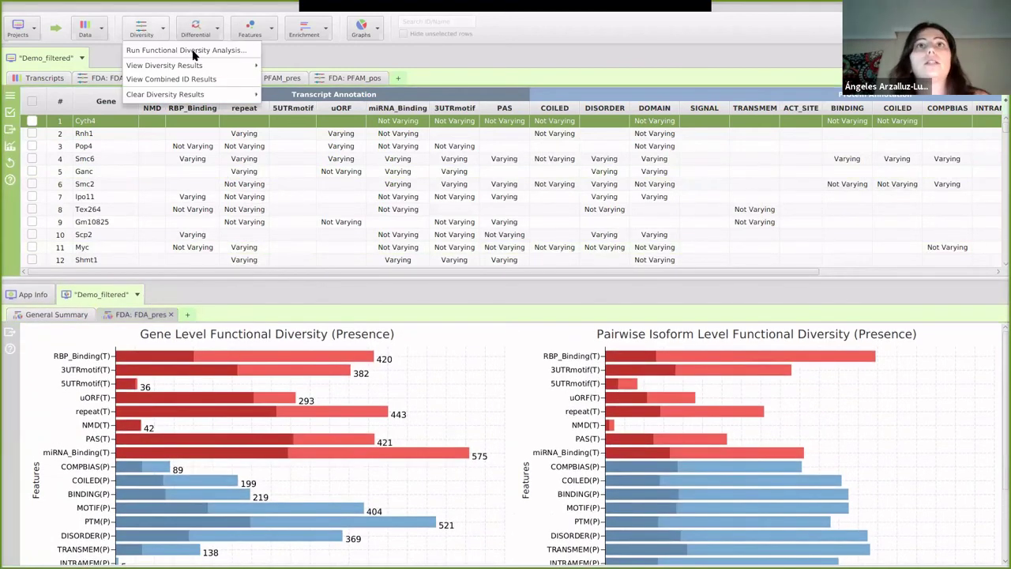
left_click(193, 52)
left_click(492, 246)
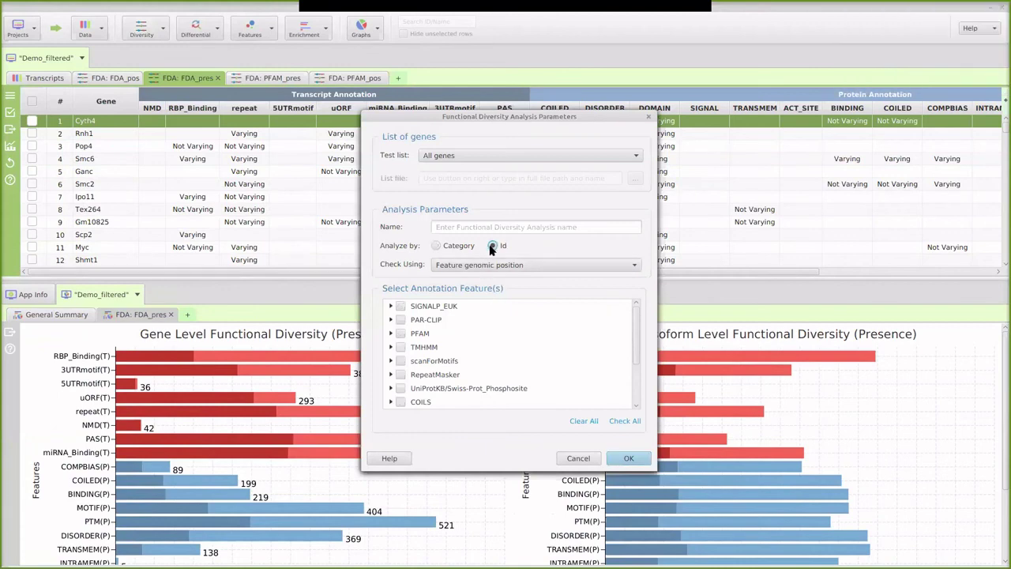
left_click(400, 306)
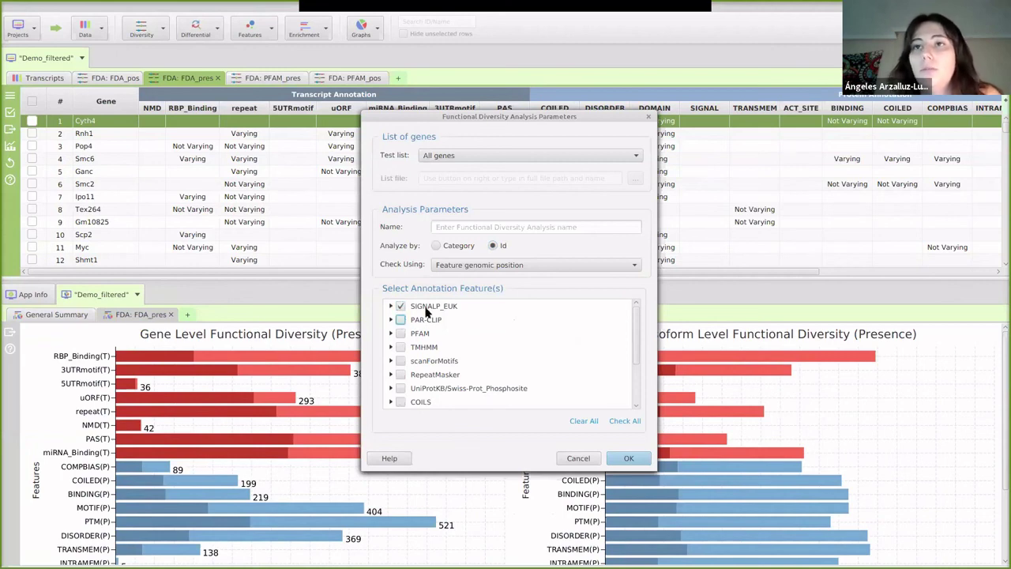
left_click(400, 307)
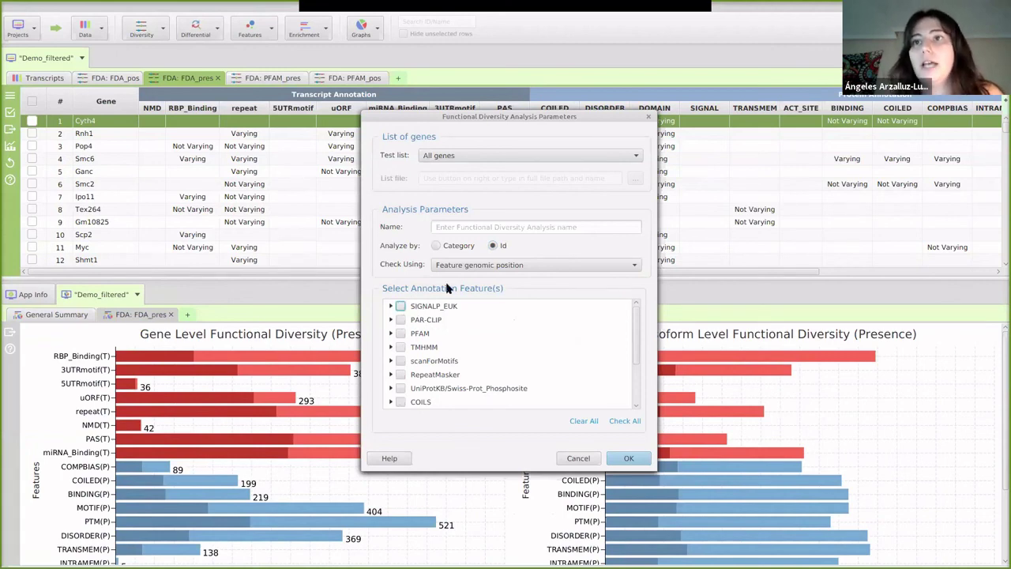
left_click(400, 333)
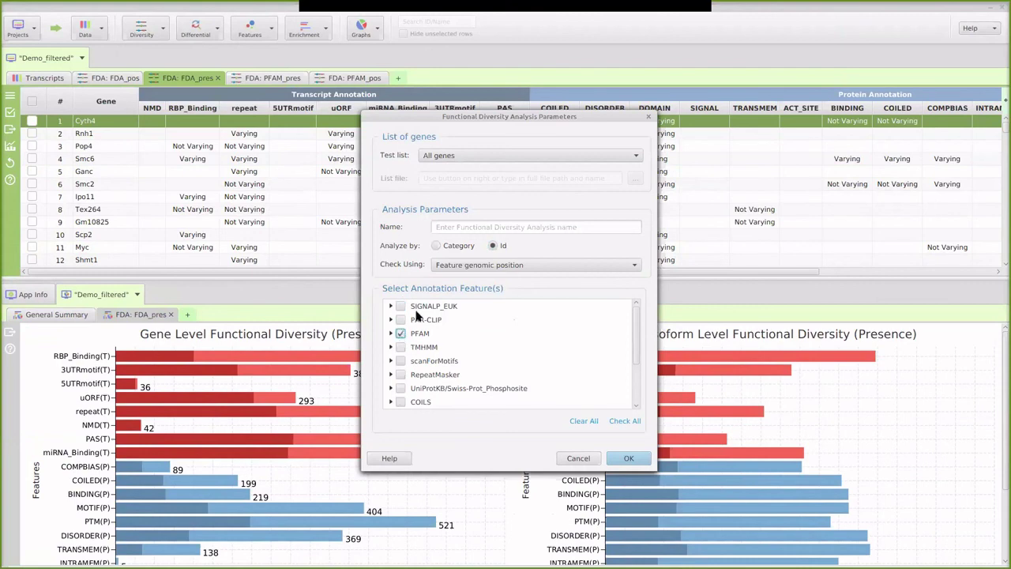
left_click(494, 264)
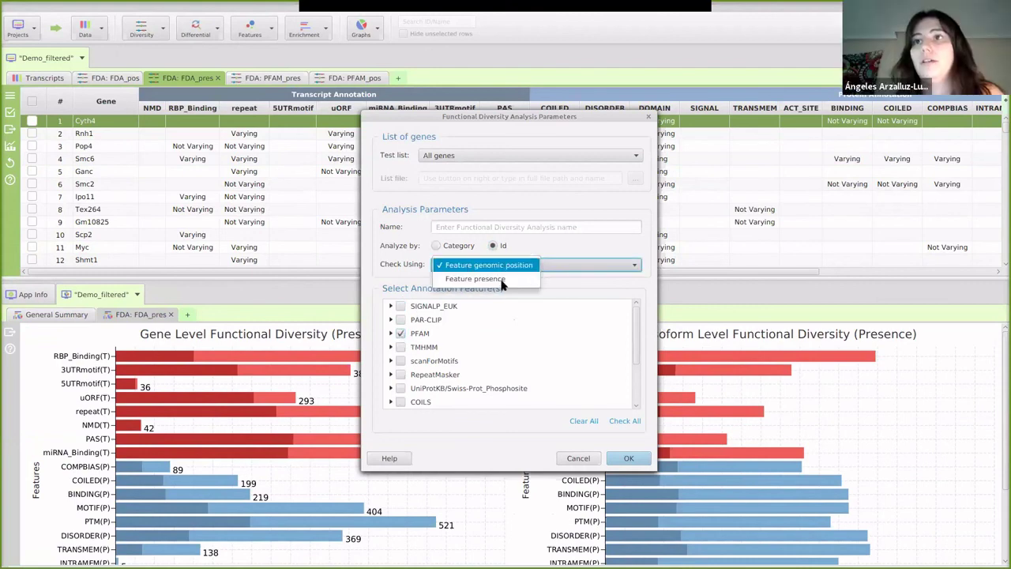
left_click(546, 242)
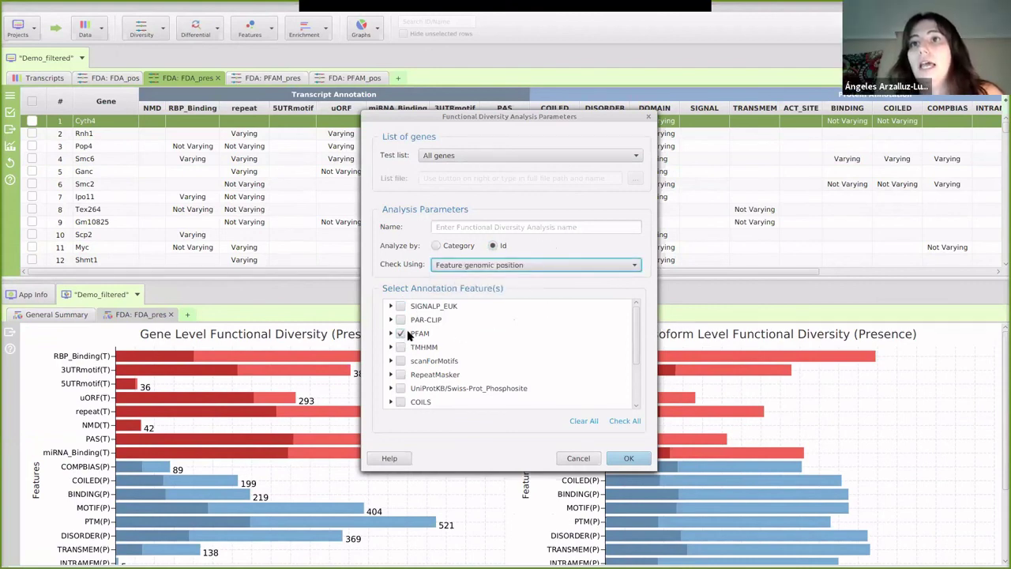
left_click(579, 458)
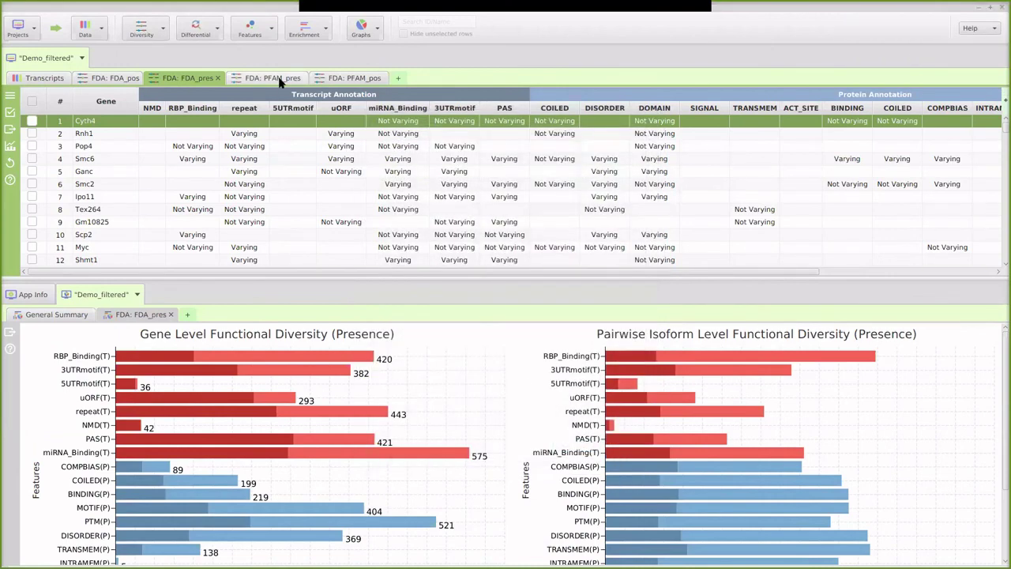
Show the PFAM_pres results in a taller table and widen the Feature ID column so the full IDs are readable
left_click(278, 80)
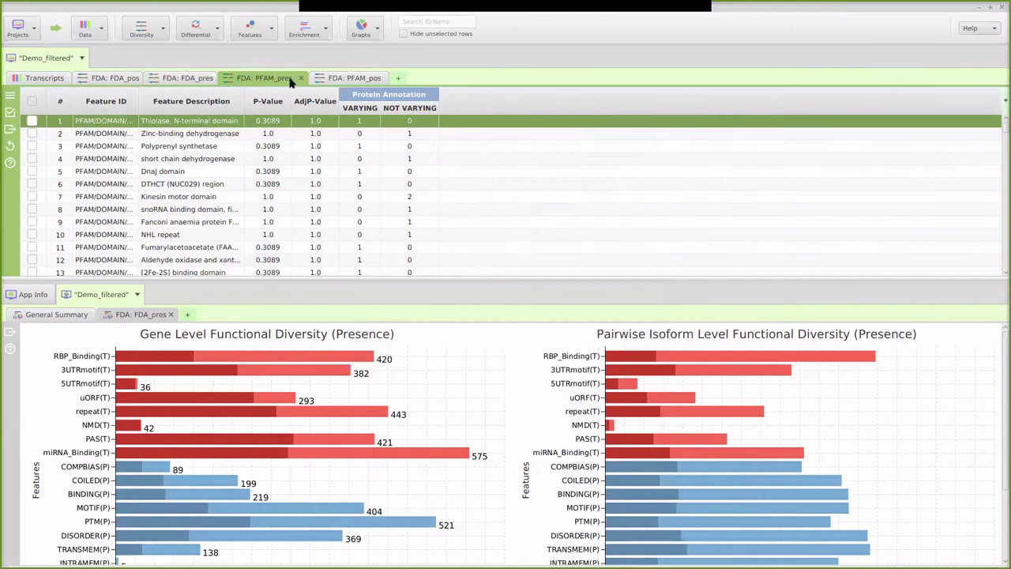
left_click(352, 81)
left_click(259, 78)
left_click_drag(297, 282, 298, 374)
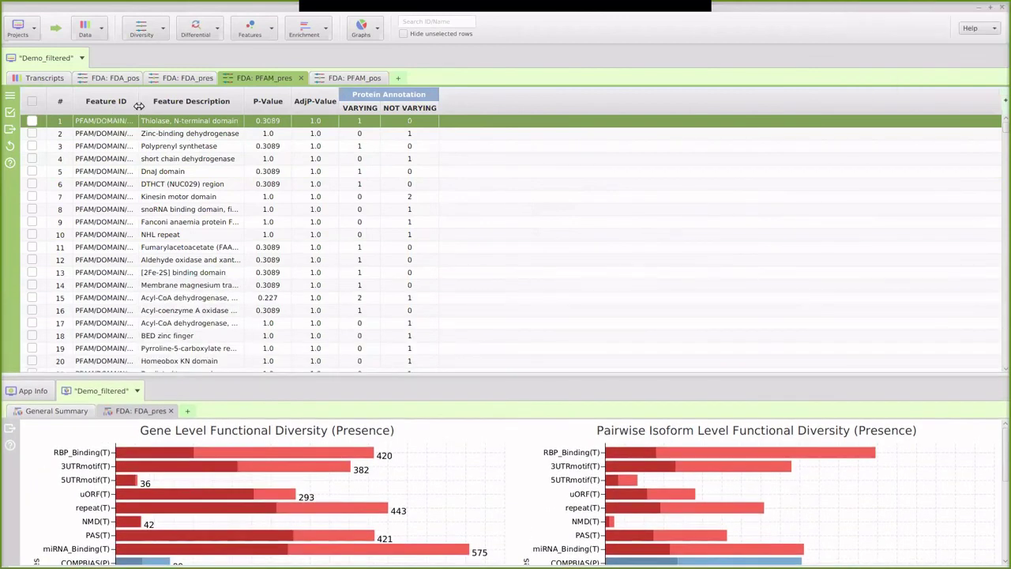
left_click_drag(137, 104, 189, 115)
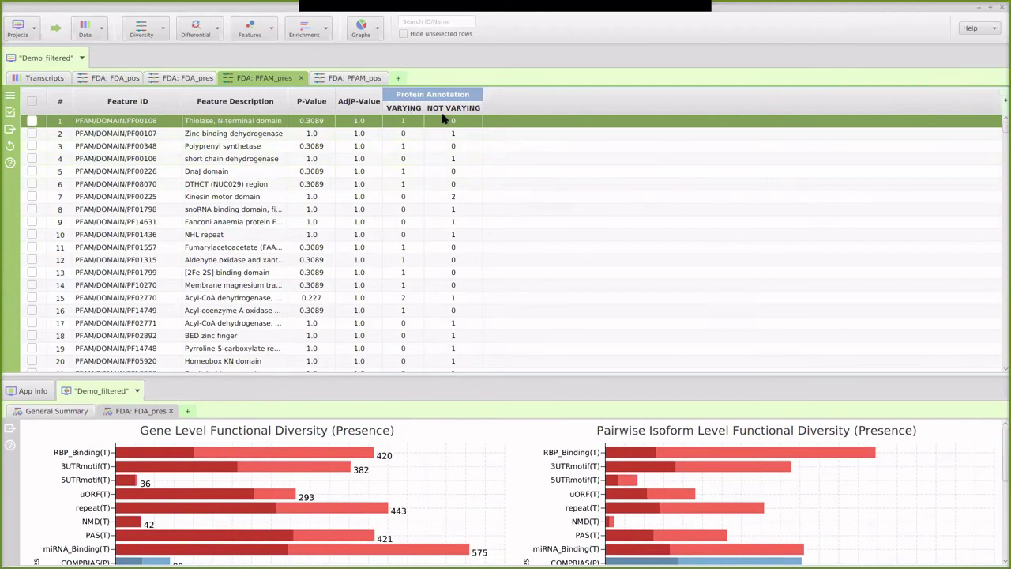
Sort the PFAM_pres features by varying gene count in descending order and widen the varying column
left_click(404, 109)
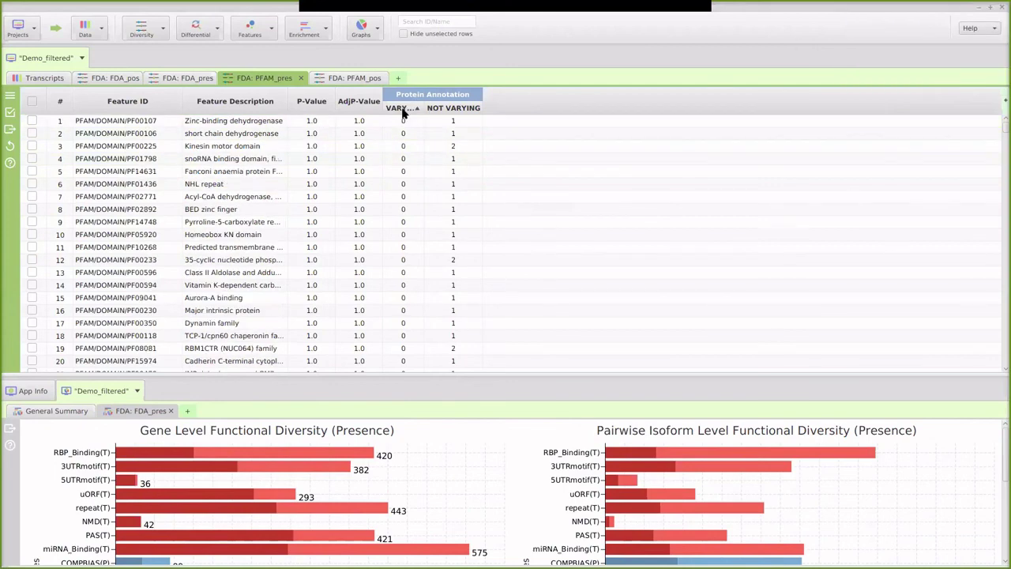
left_click(404, 109)
left_click_drag(423, 112, 447, 112)
Drill down into the PH domain's genes, sort them by varying status in descending order, and close the gene list
left_click(194, 123)
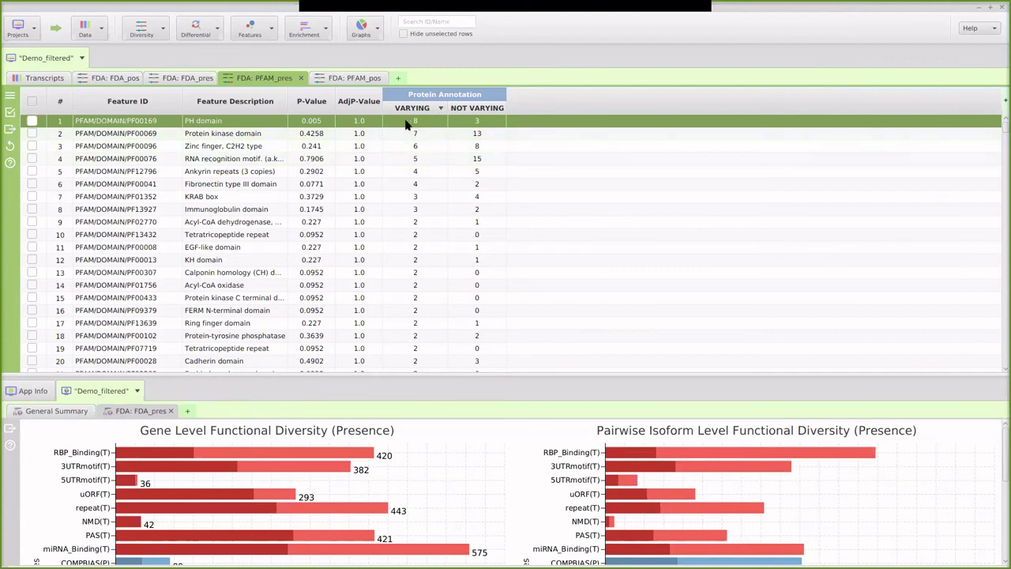
right_click(254, 124)
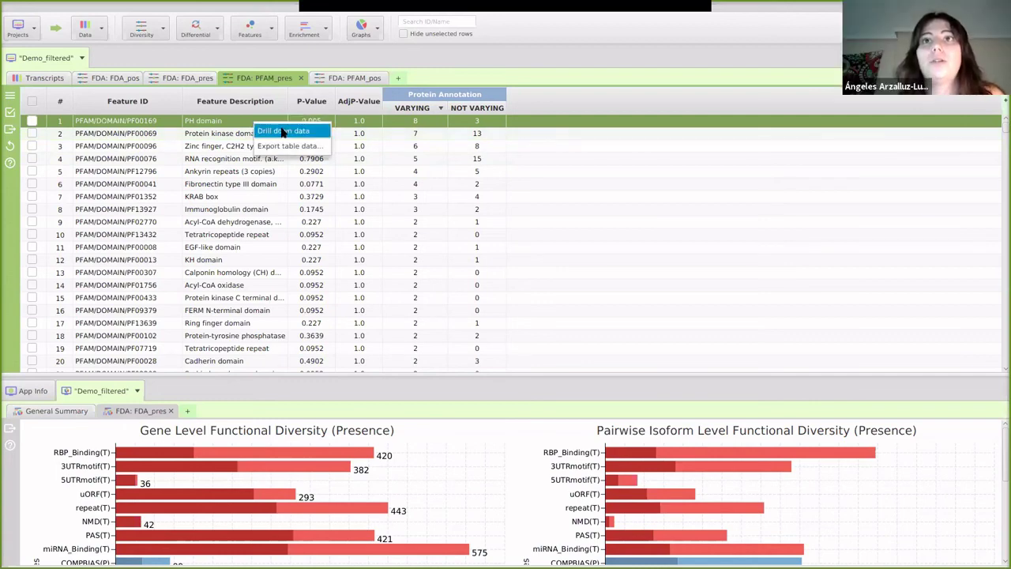
left_click(272, 132)
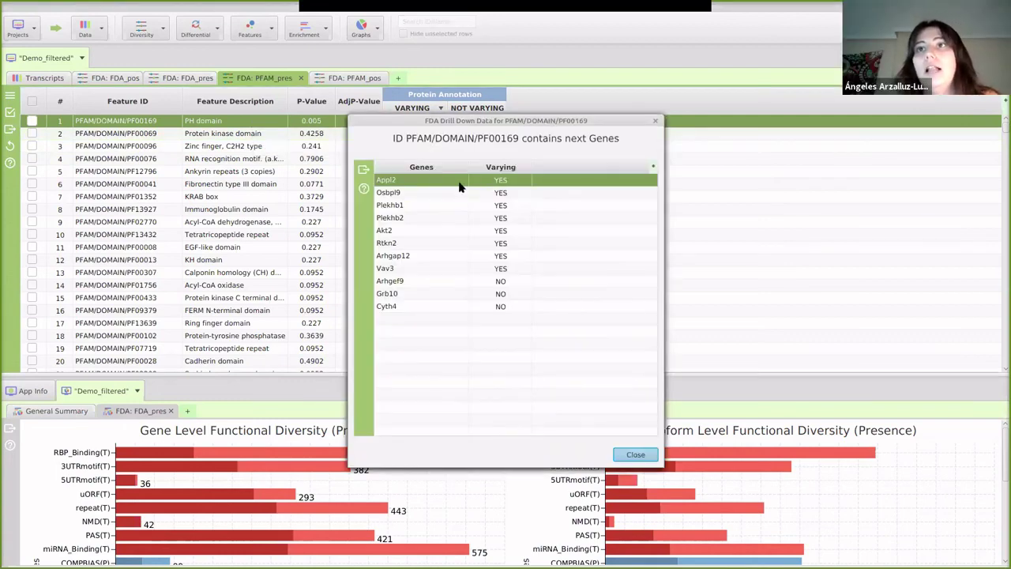
left_click(500, 168)
left_click(499, 168)
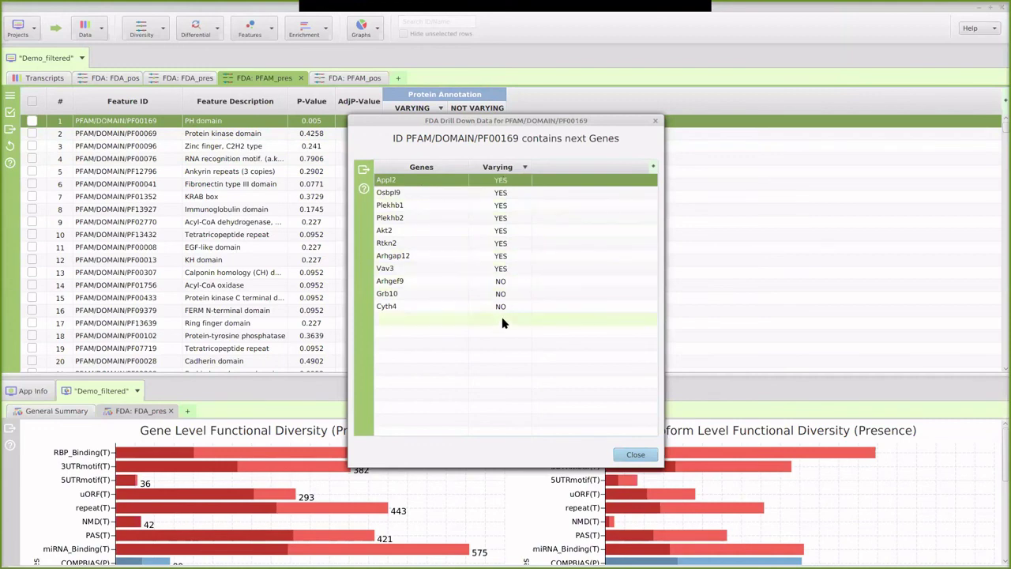
left_click(634, 455)
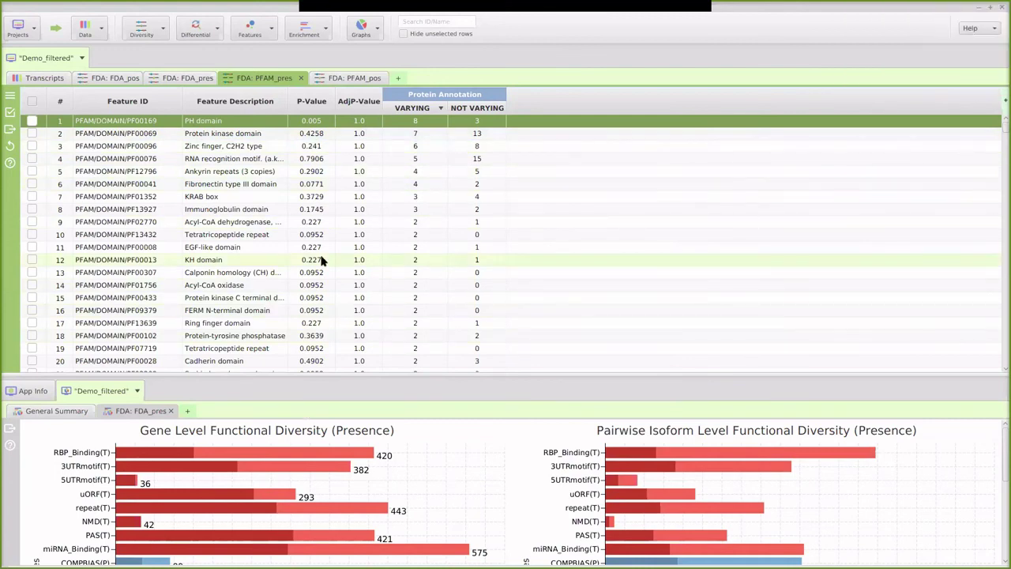
Compare the PFAM_pos and PFAM_pres result tables, ending on PFAM_pres
left_click(338, 79)
left_click(284, 79)
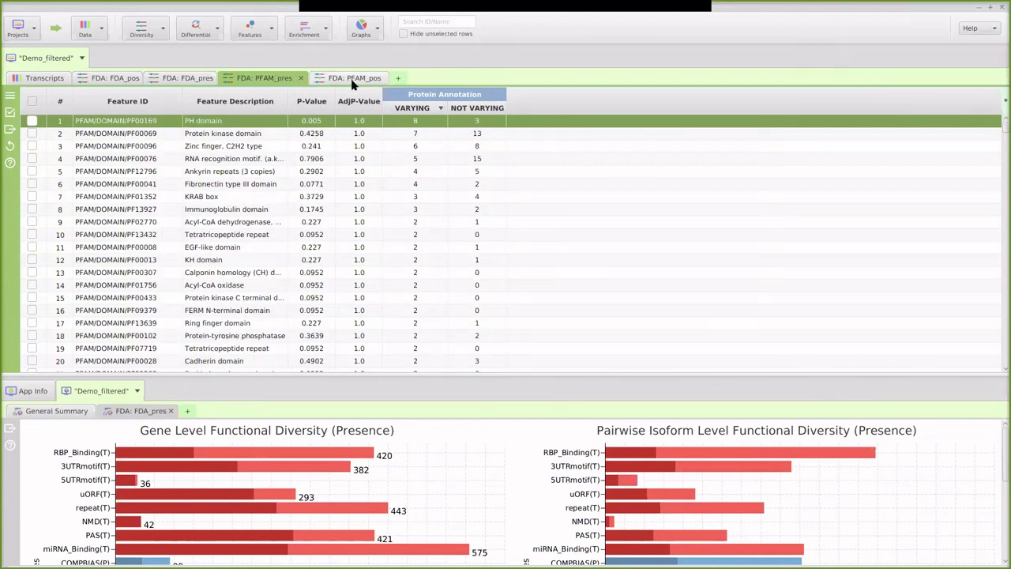
left_click(353, 82)
left_click(276, 81)
left_click(365, 82)
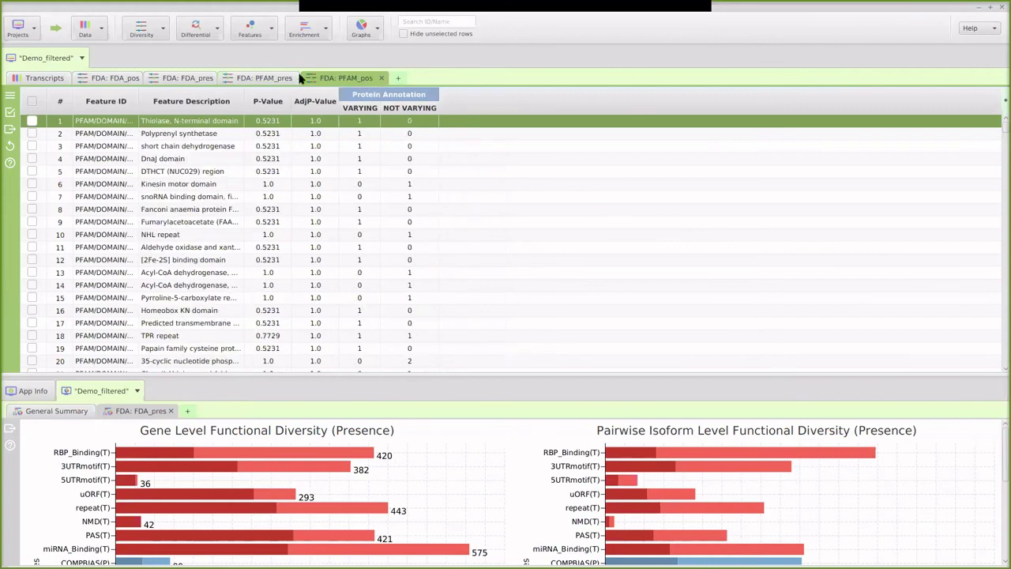
left_click(276, 79)
Show the combined ID-level diversity results for the PFAM/DOMAIN feature
left_click(136, 36)
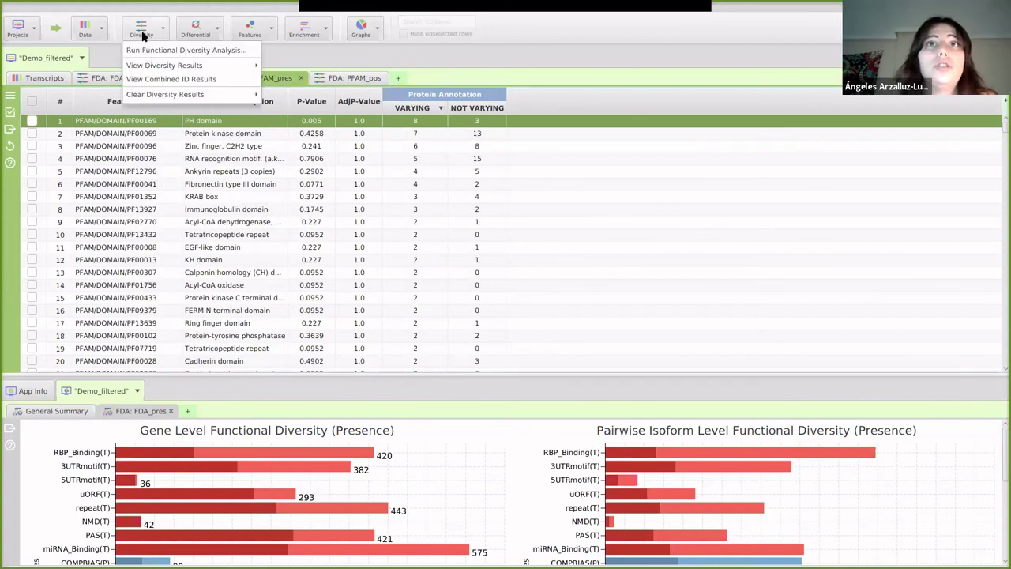
left_click(180, 79)
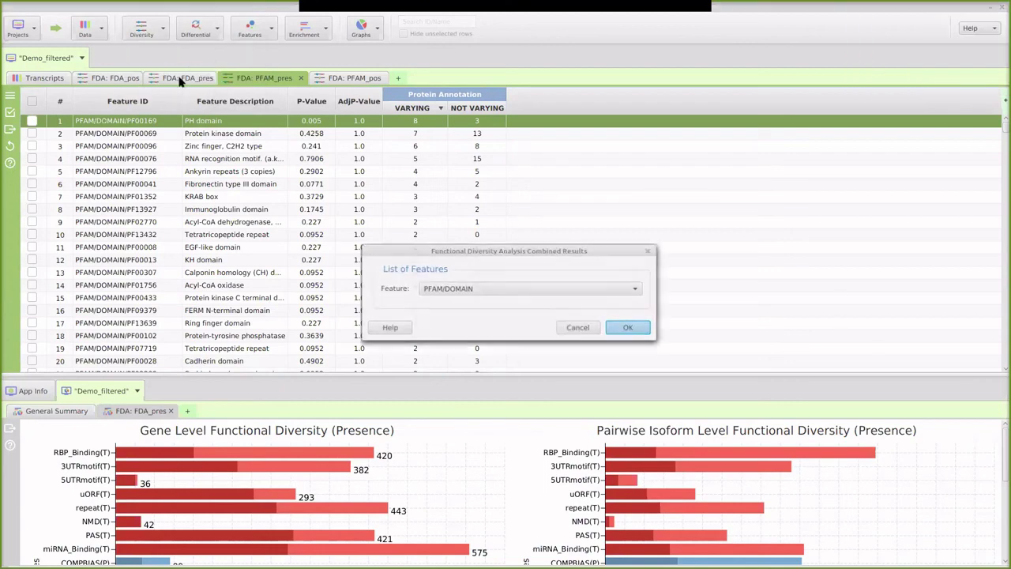
left_click(452, 288)
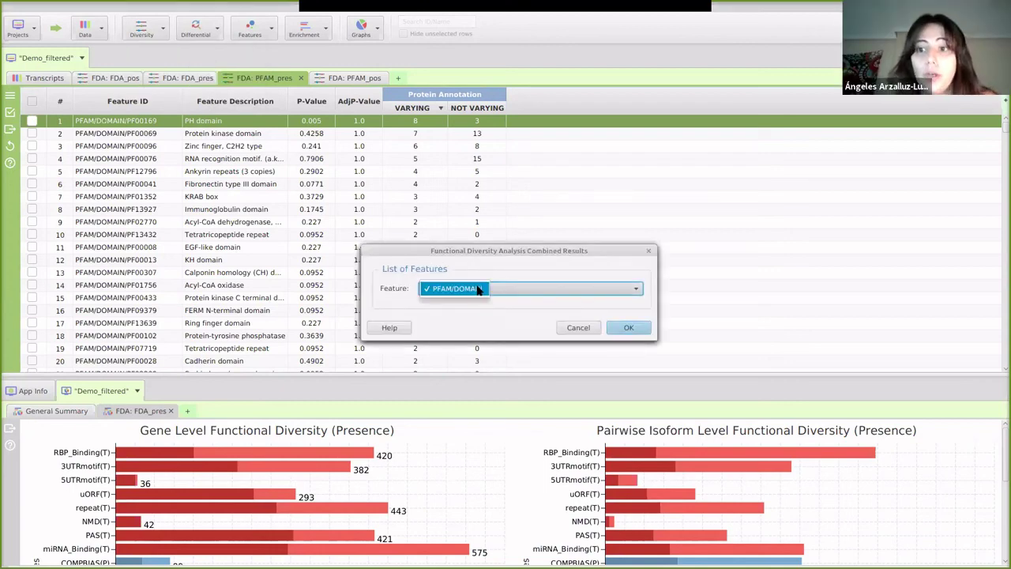
left_click(477, 289)
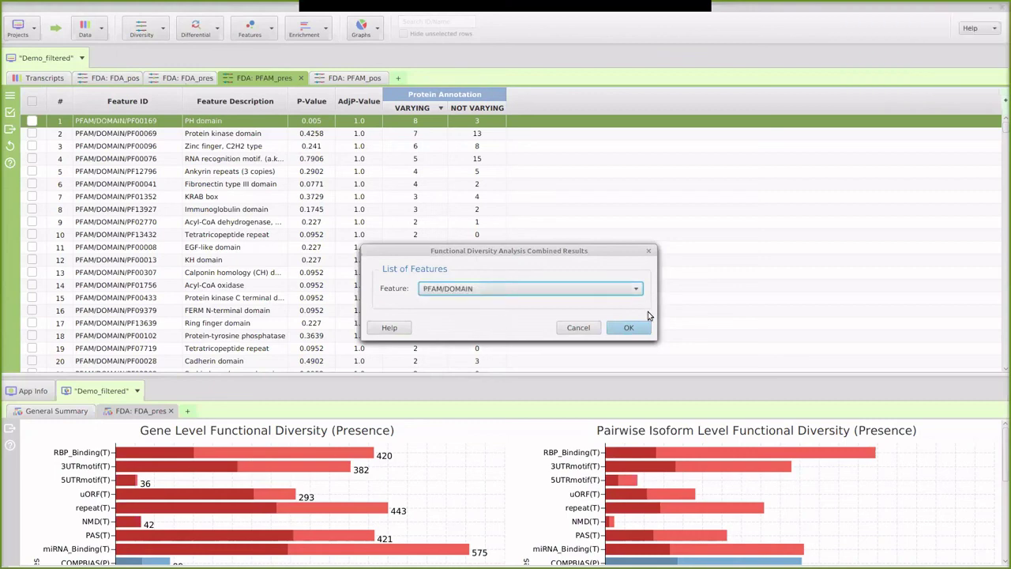
left_click(628, 328)
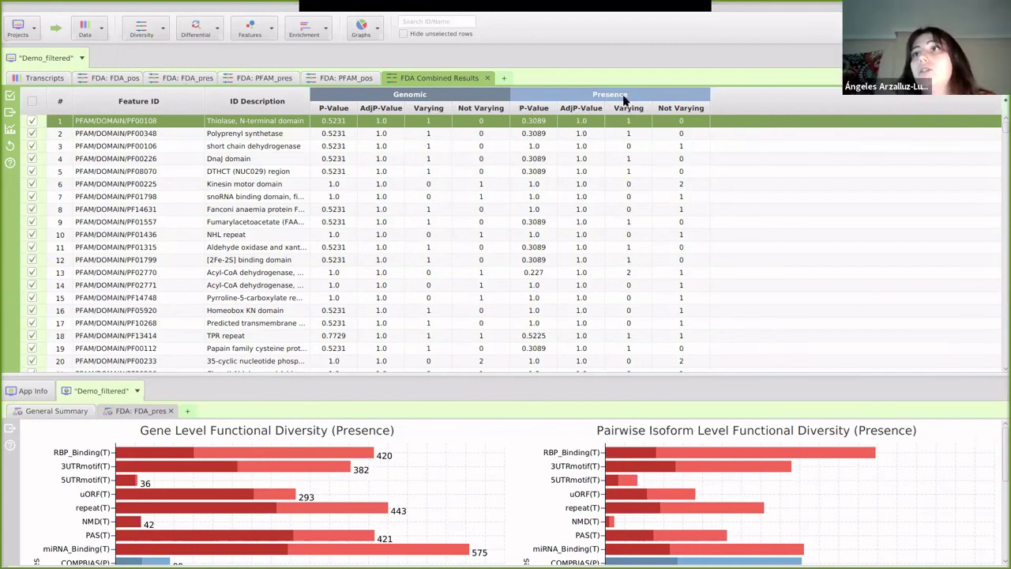
Sort the combined results by genomic varying count in descending order and select the Protein kinase domain row
left_click(423, 108)
left_click(421, 107)
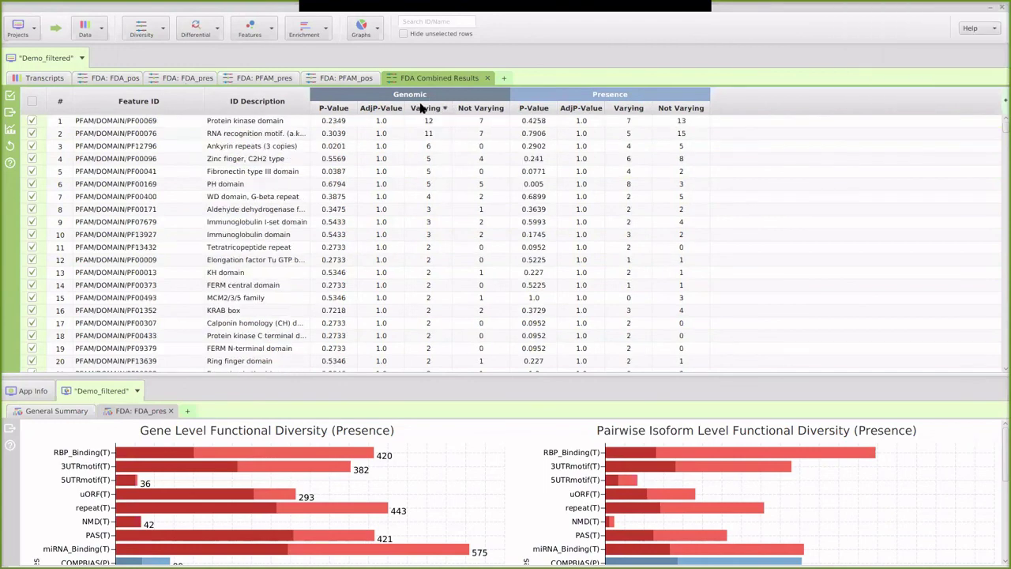
left_click(198, 121)
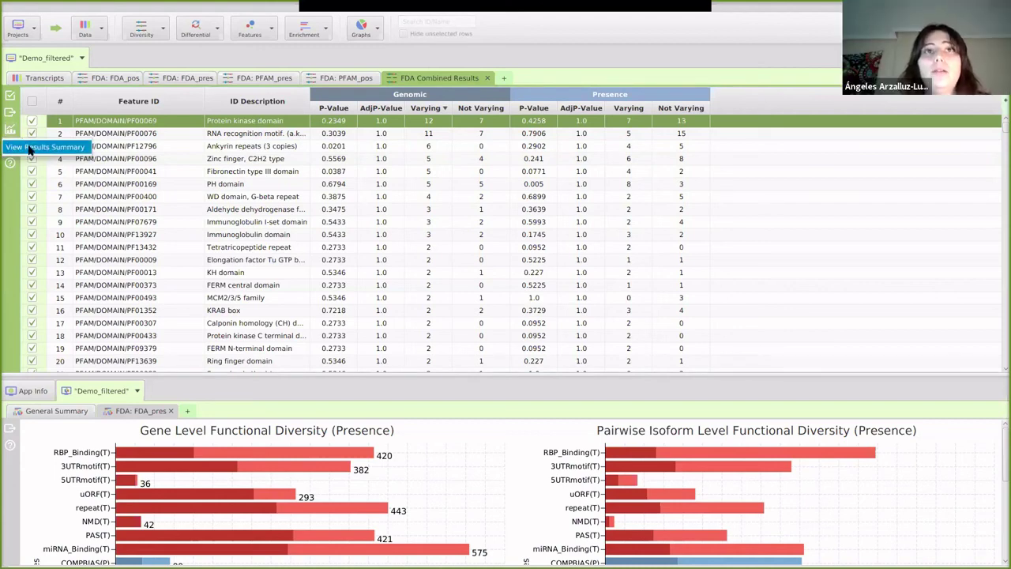
Show the combined results summary chart and resize its pane to examine ID-level variation under the positional and presence approaches
left_click(30, 148)
left_click_drag(471, 272, 489, 219)
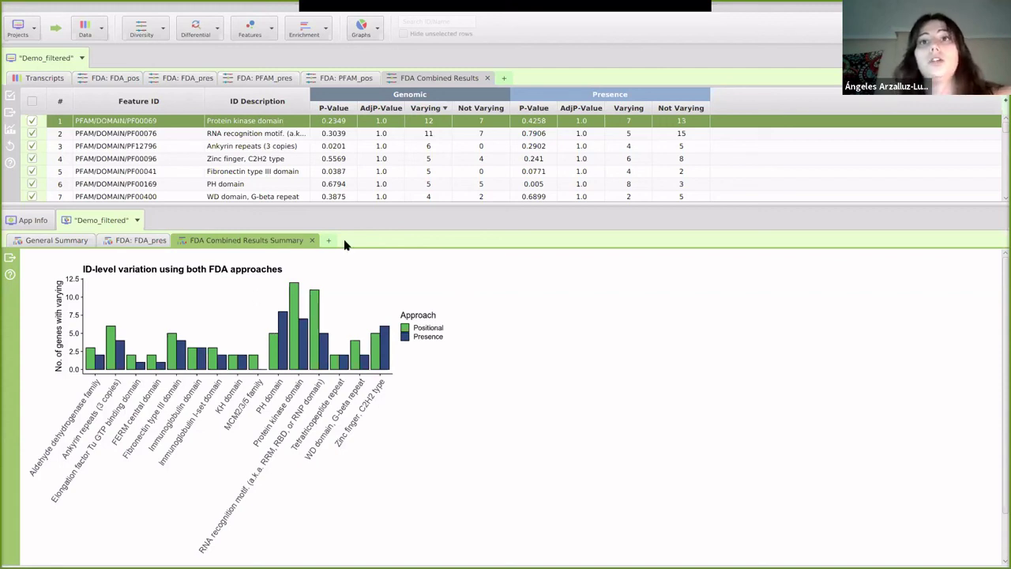
left_click_drag(354, 207, 382, 301)
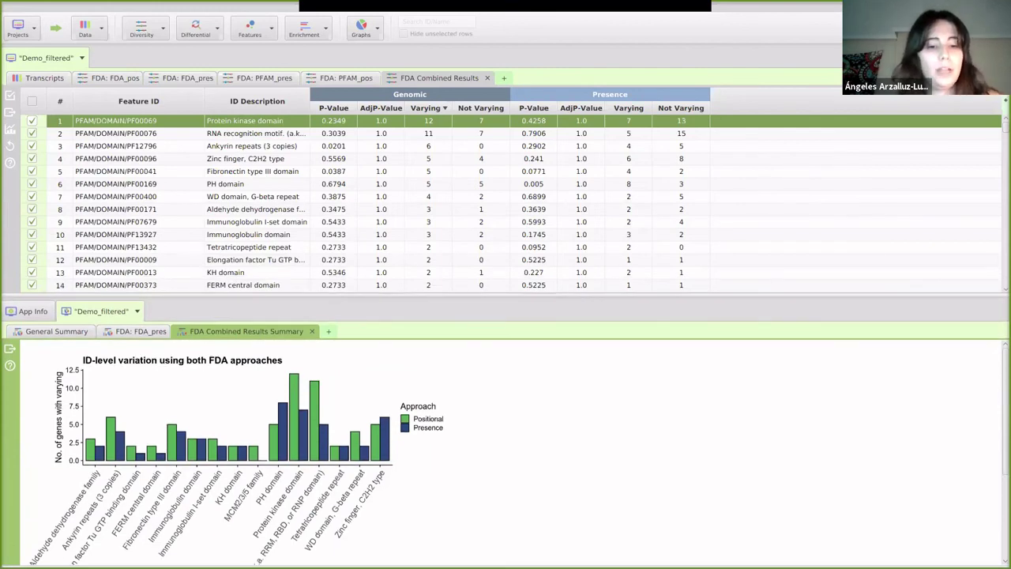
Switch to the document viewer to check the Exercise 1 tasks, return to tappAS, and enlarge the combined results table
key("alt+Tab")
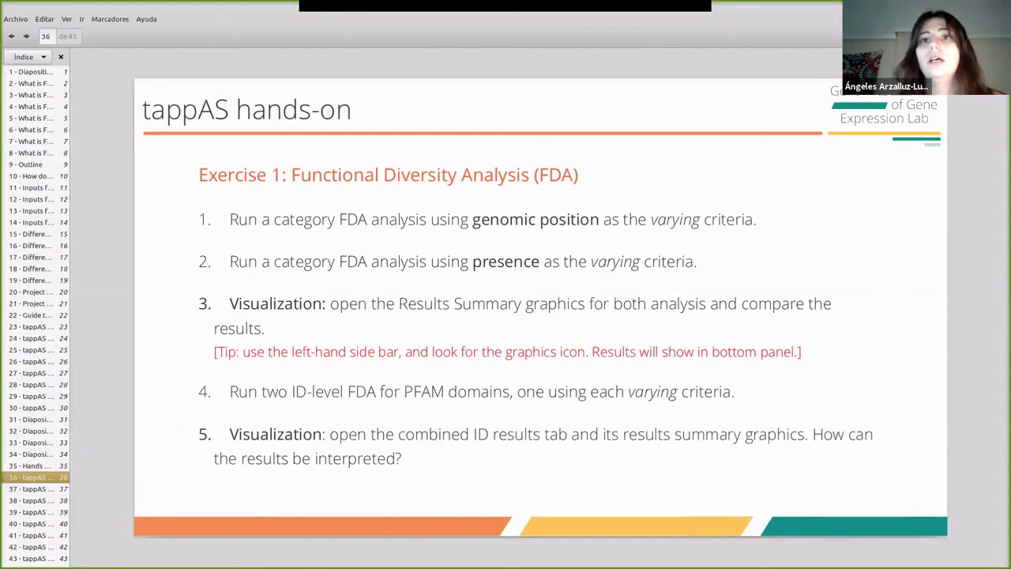
key("alt+Tab")
left_click_drag(448, 295, 447, 332)
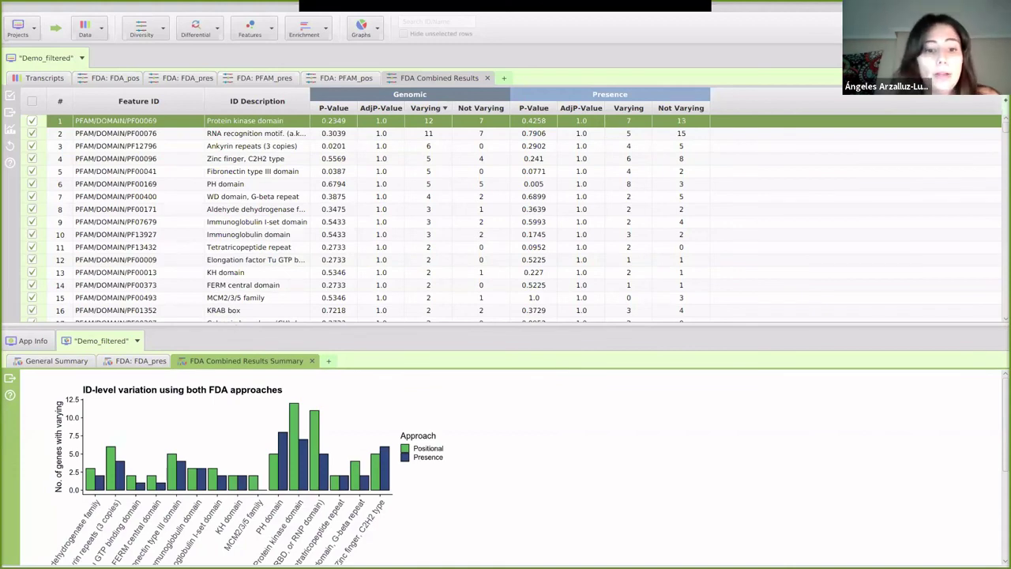
Switch to the document viewer, read the Exercise 4 slide on Differential Feature Inclusion analysis, and return to tappAS
key("alt+Tab")
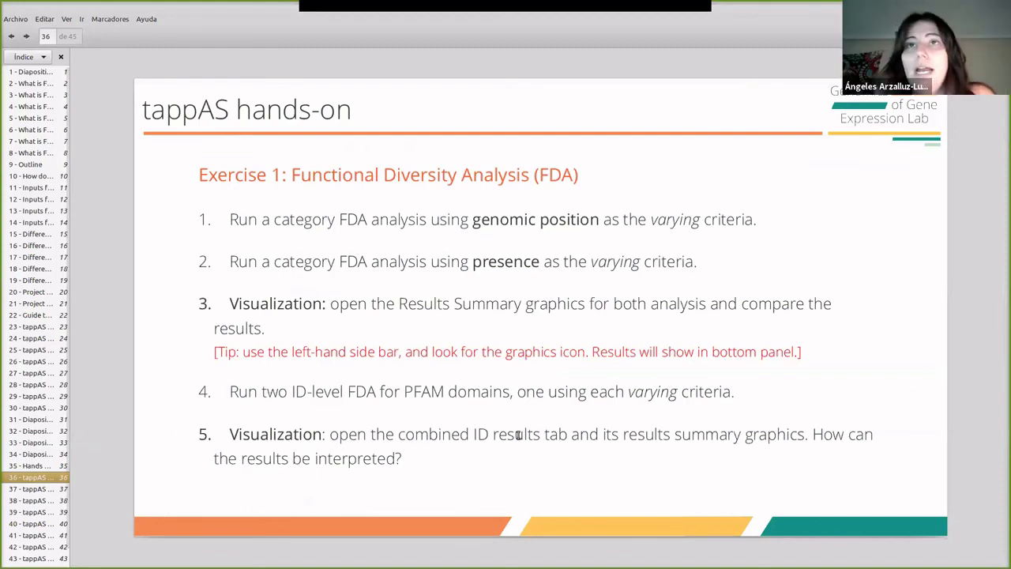
key("Right")
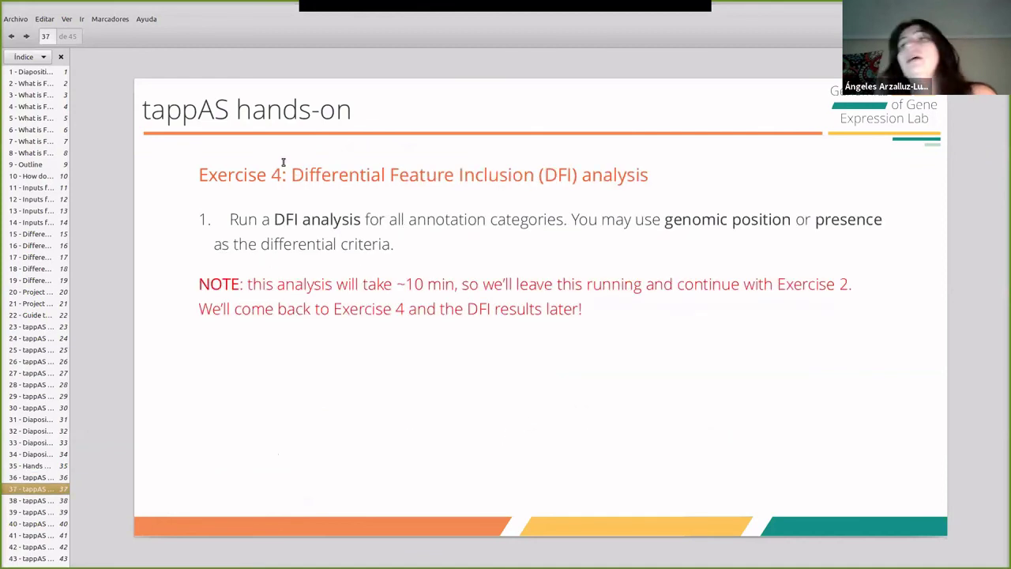
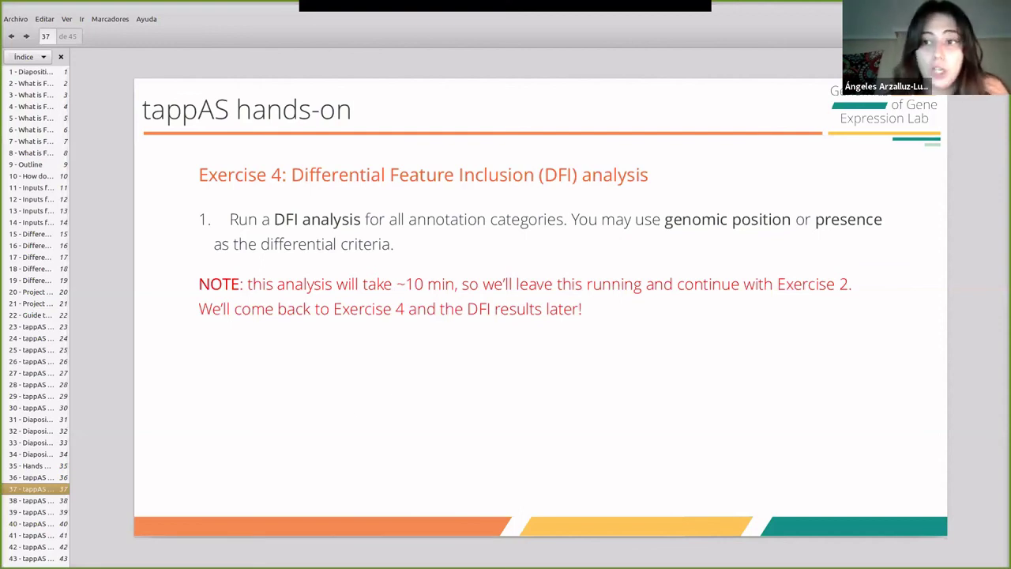
key("alt+Tab")
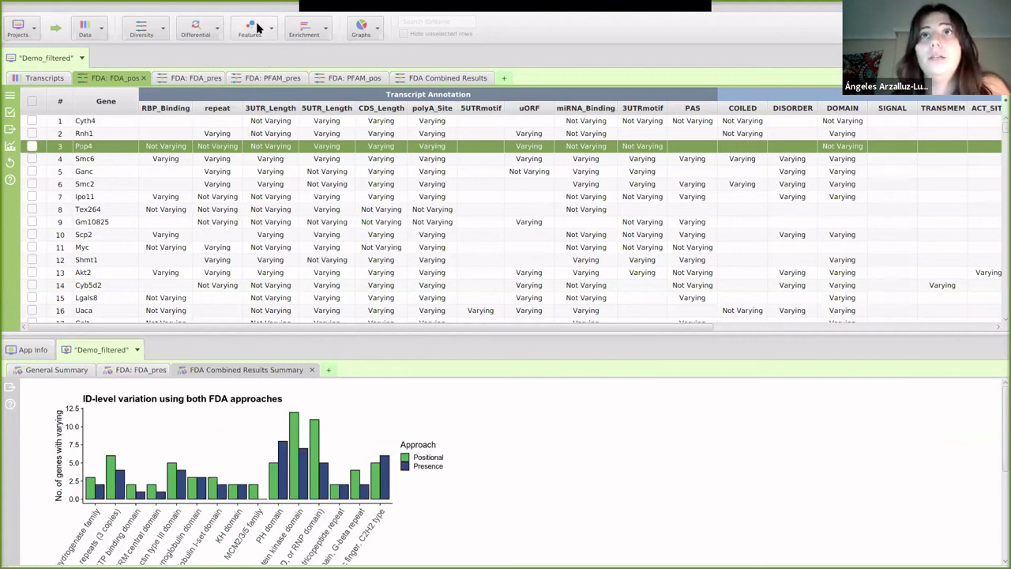
Open the Differential Feature Inclusion Analysis parameters, review the annotation features, clear all of them and check them all again
left_click(261, 32)
mouse_move(270, 71)
mouse_move(275, 51)
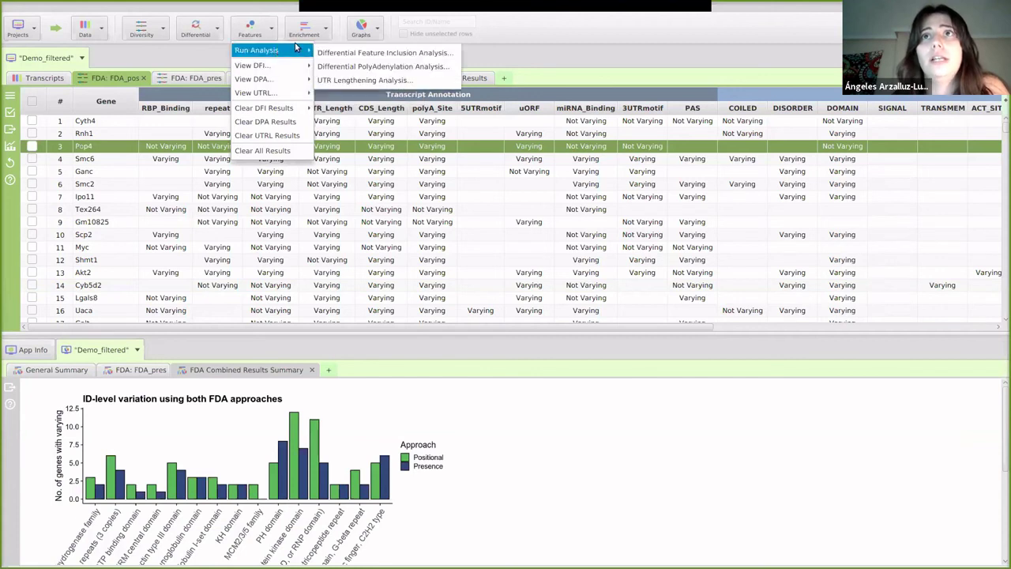
left_click(385, 53)
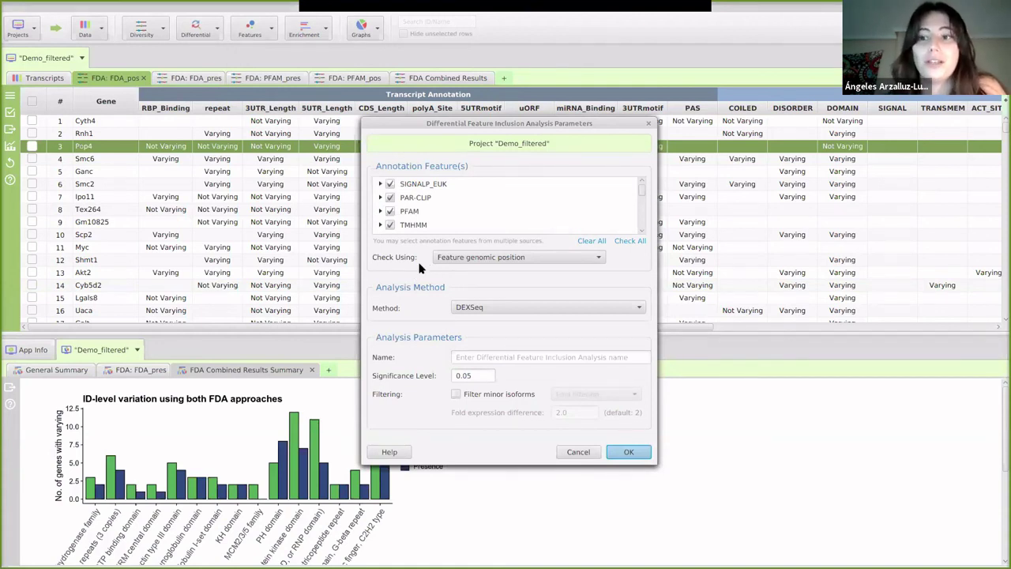
scroll(432, 192, "down", 2)
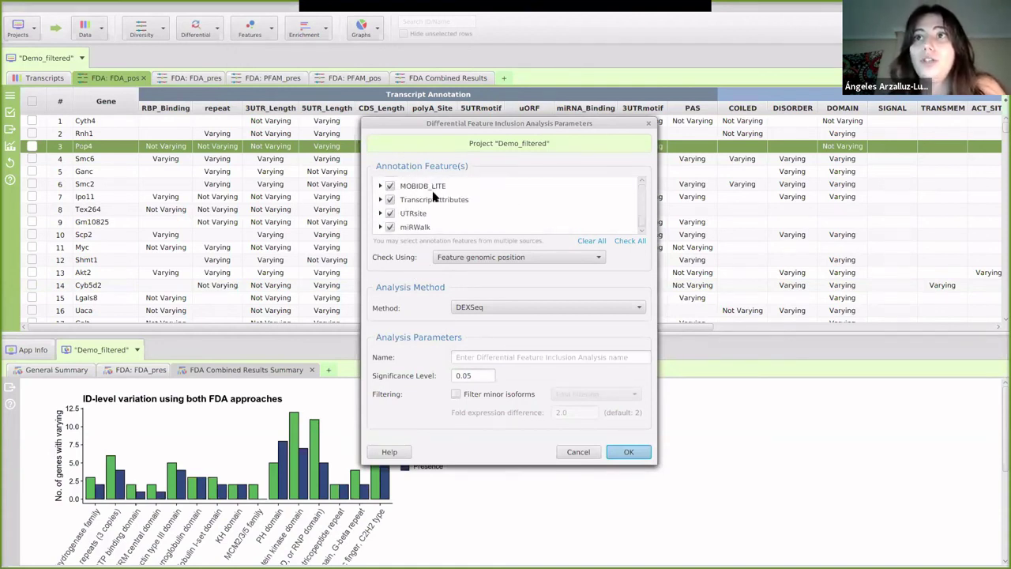
scroll(432, 192, "up", 2)
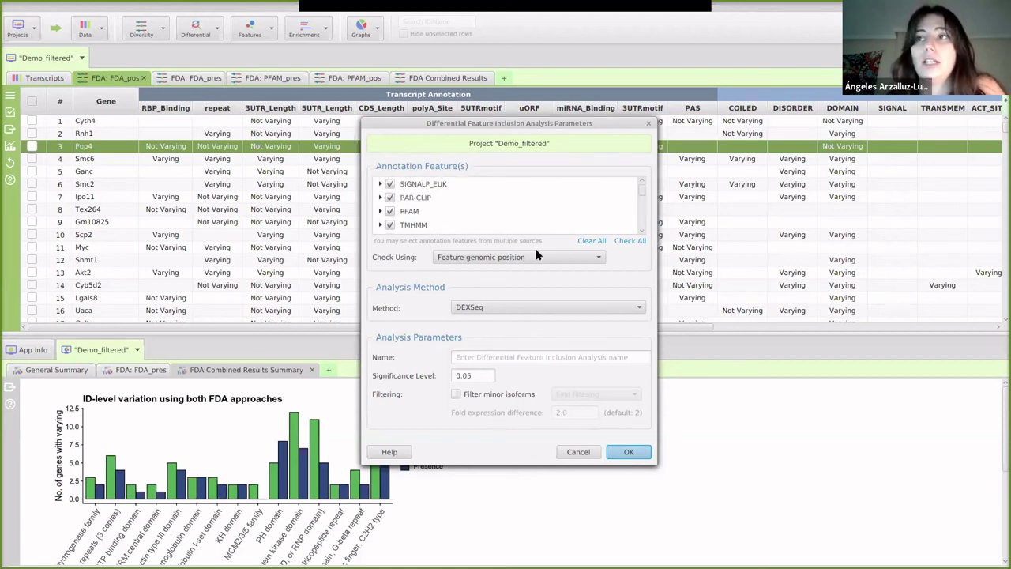
left_click(591, 241)
left_click(636, 243)
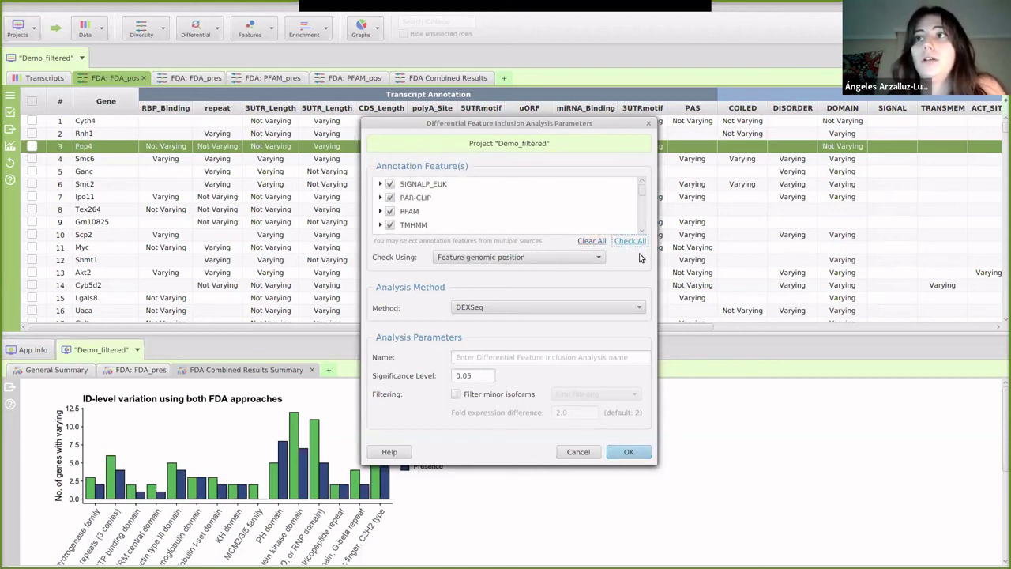
Compare the feature lists for genomic position and presence, and set the checking criterion to Feature presence
left_click(465, 260)
left_click(465, 260)
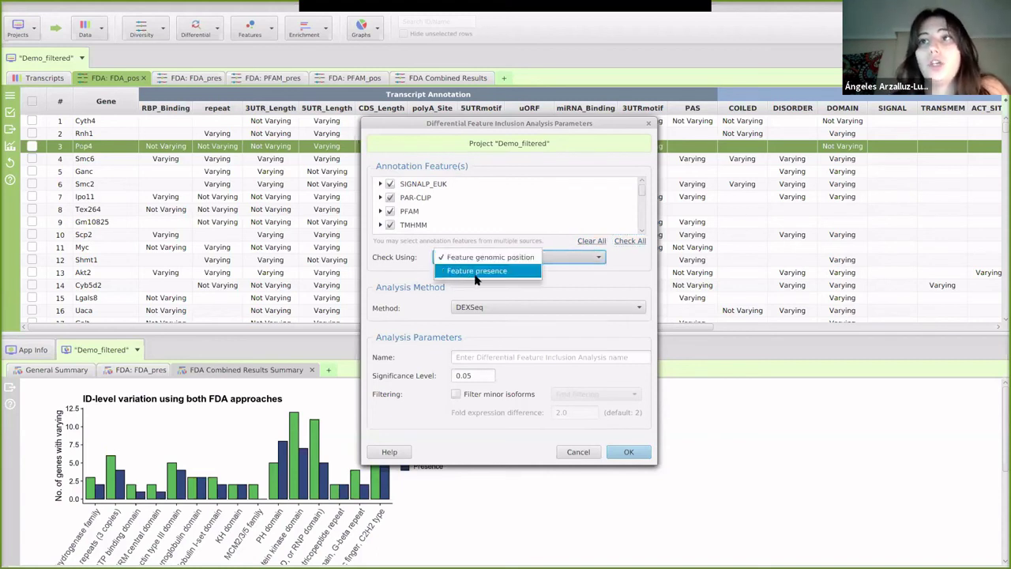
left_click(477, 270)
left_click(487, 259)
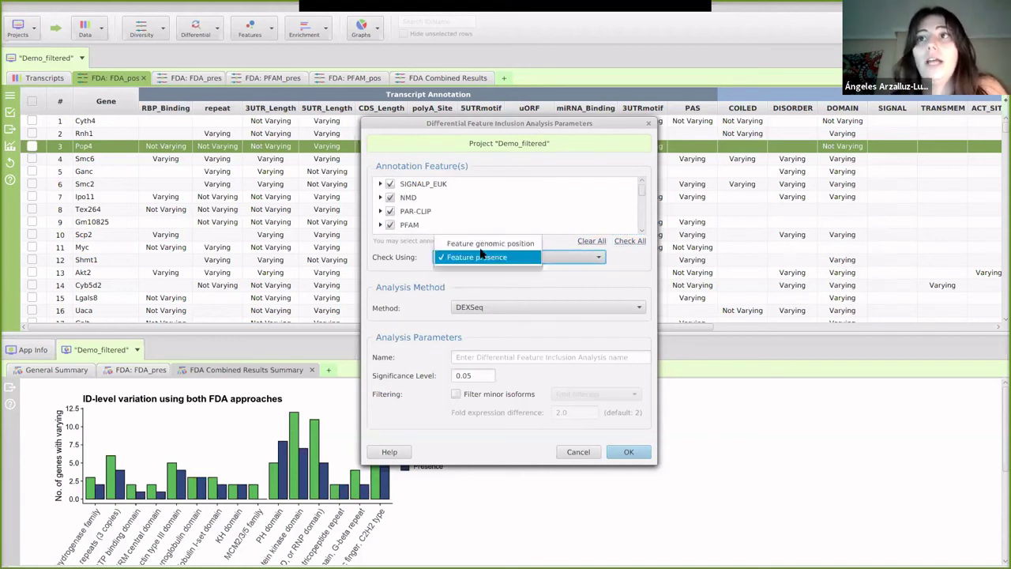
left_click(478, 241)
scroll(496, 202, "down", 5)
scroll(495, 202, "up", 5)
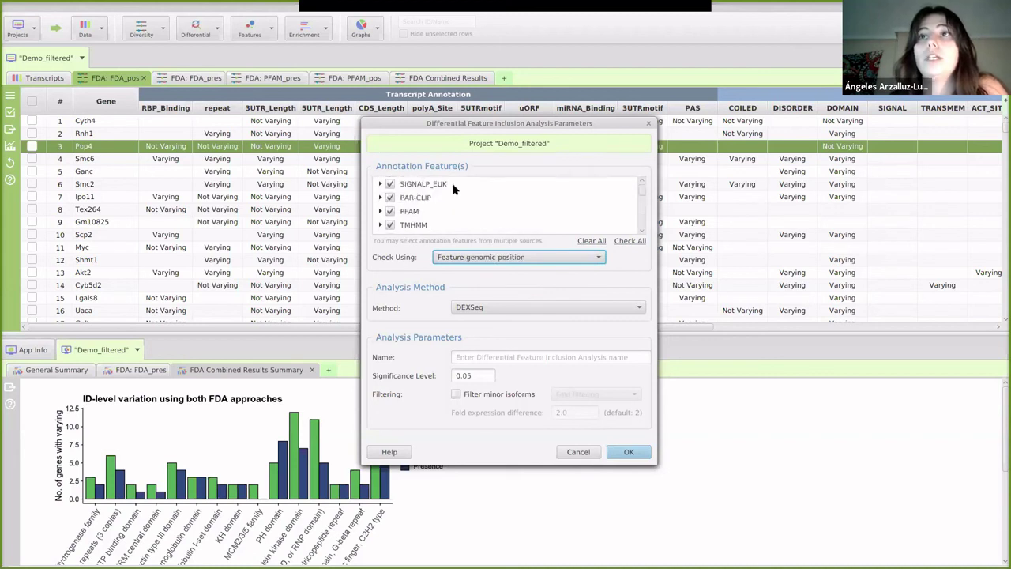
left_click(474, 257)
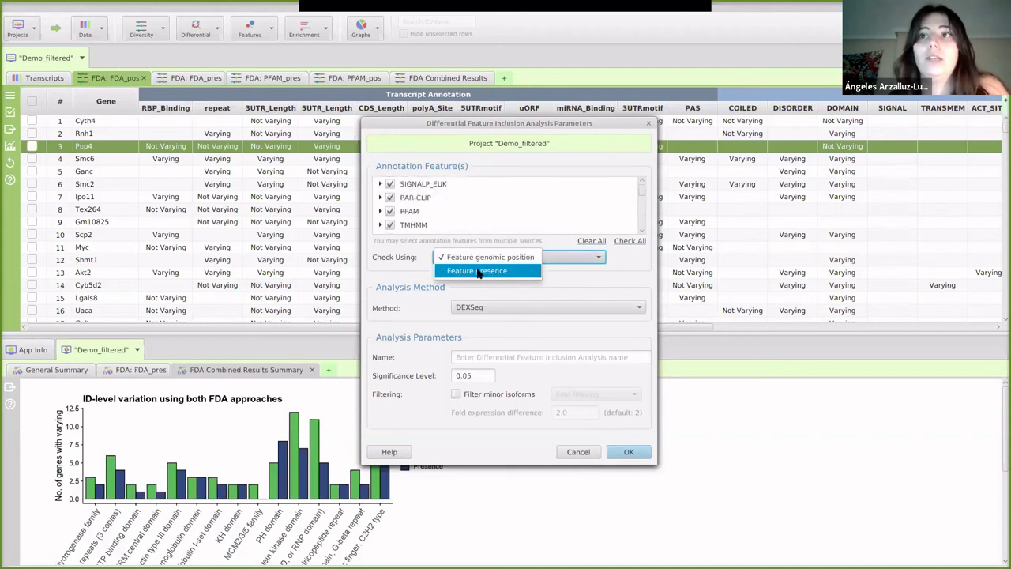
left_click(476, 268)
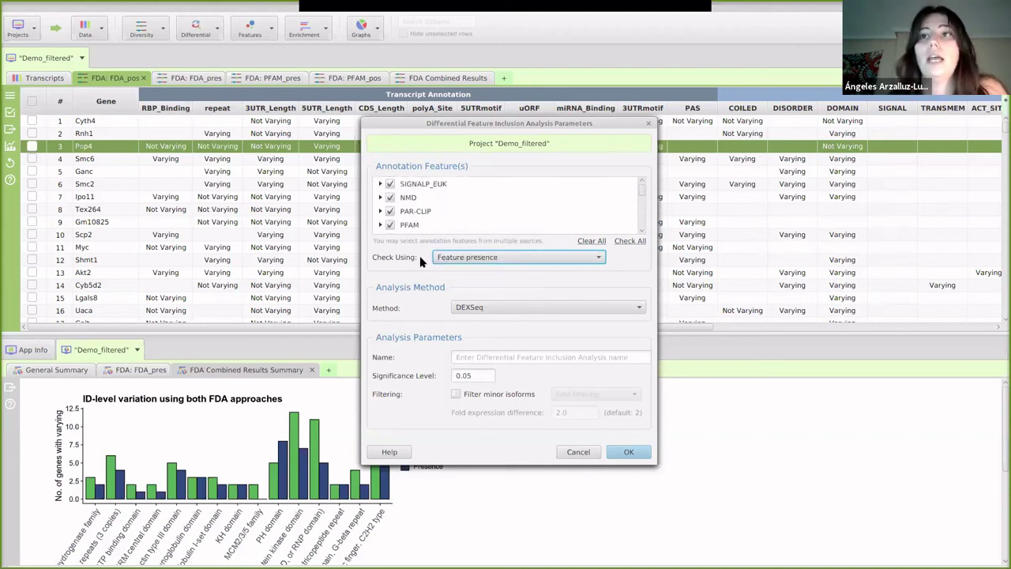
left_click(478, 257)
left_click(489, 244)
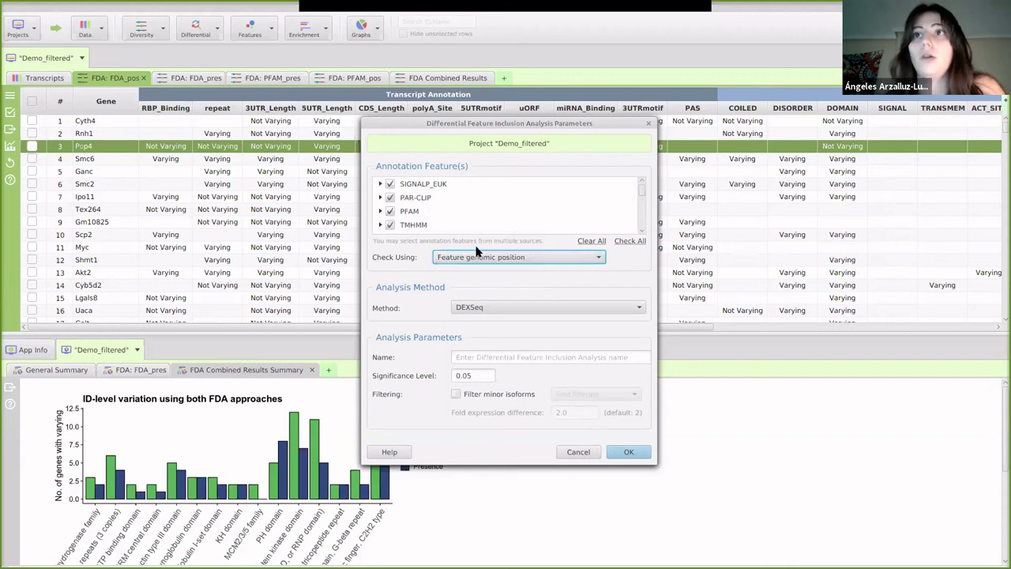
left_click(499, 267)
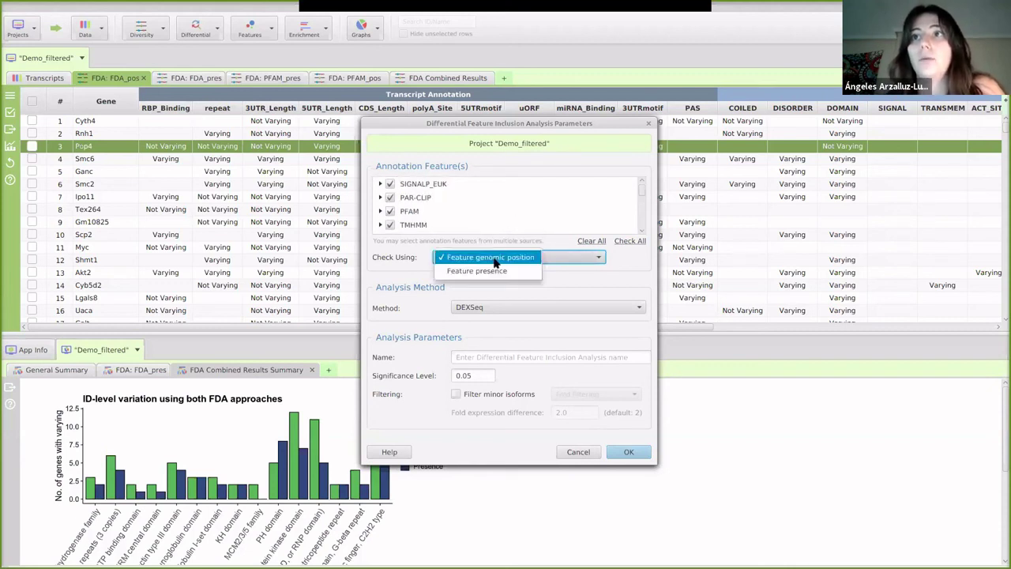
left_click(491, 272)
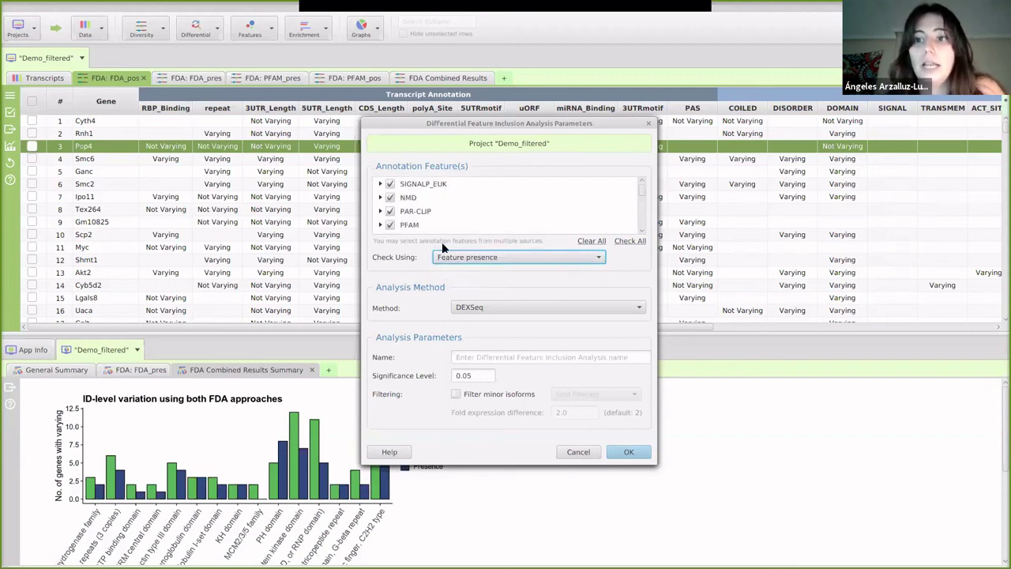
Keep DEXSeq as the analysis method and name the Differential Feature Inclusion analysis DFI_all
left_click(492, 308)
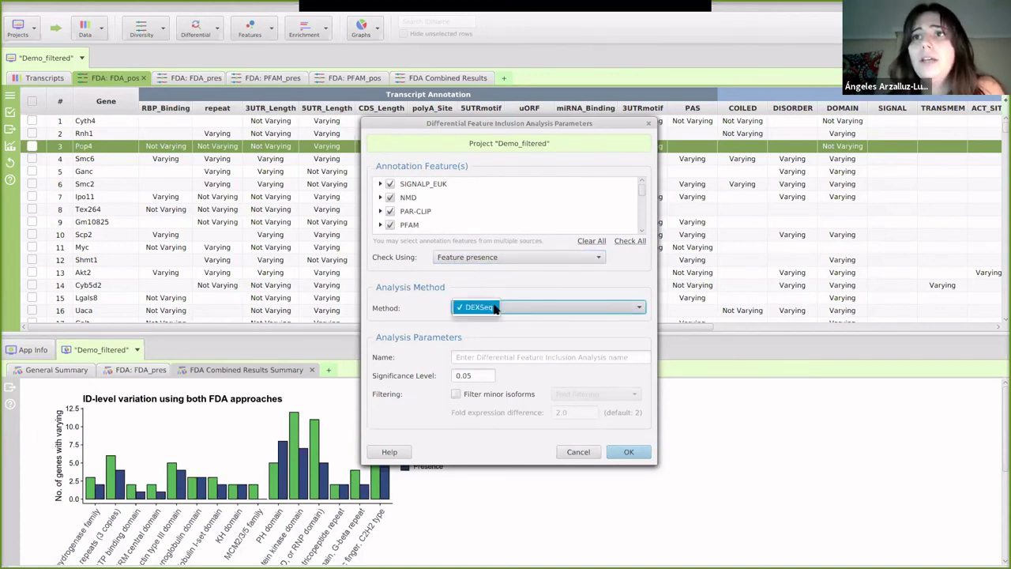
left_click(484, 356)
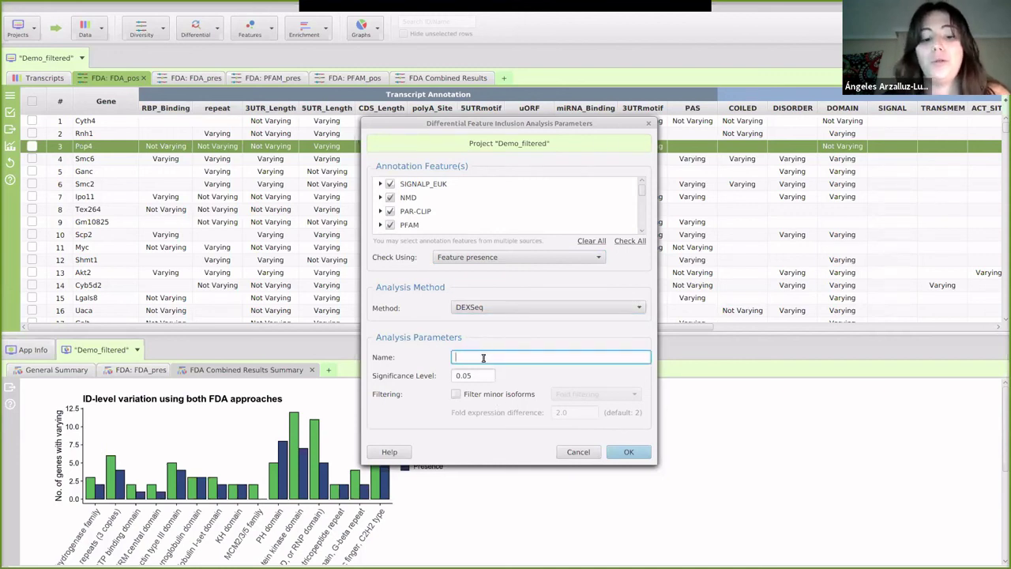
type("Df")
type("I_all")
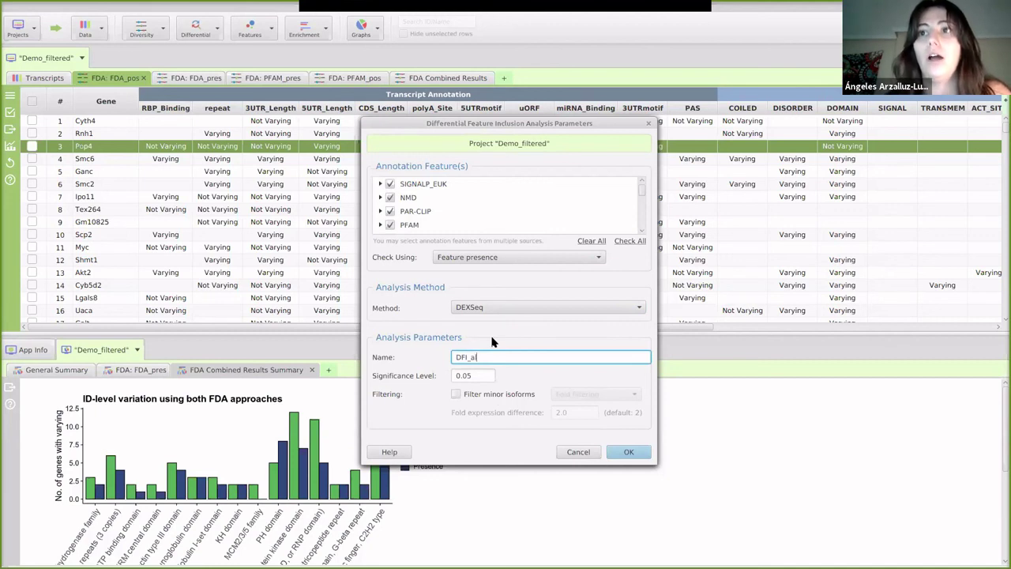
Enable minor isoform filtering and change the filter type from fold filtering to Proportion filtering
left_click(472, 397)
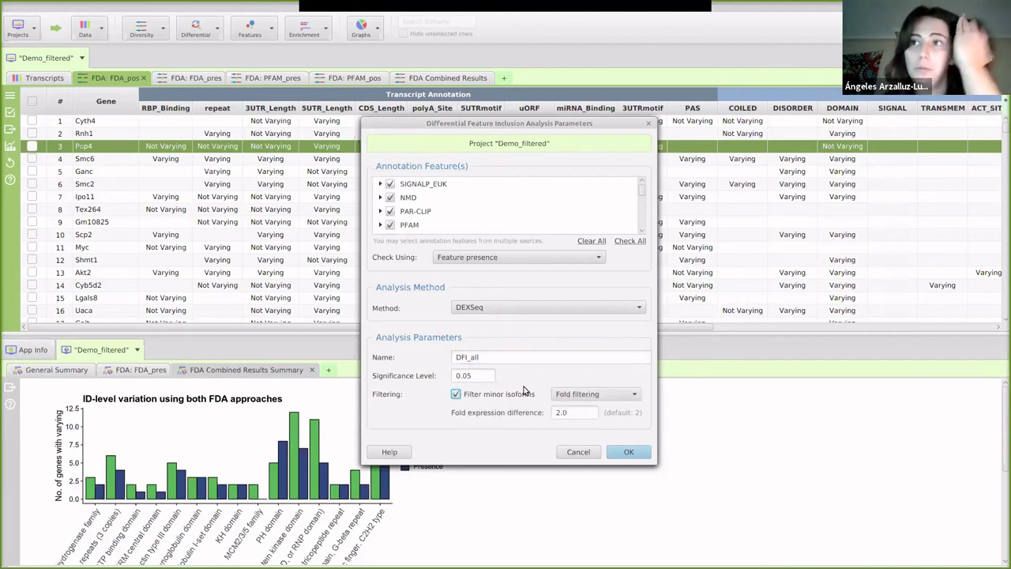
left_click(568, 395)
left_click(571, 395)
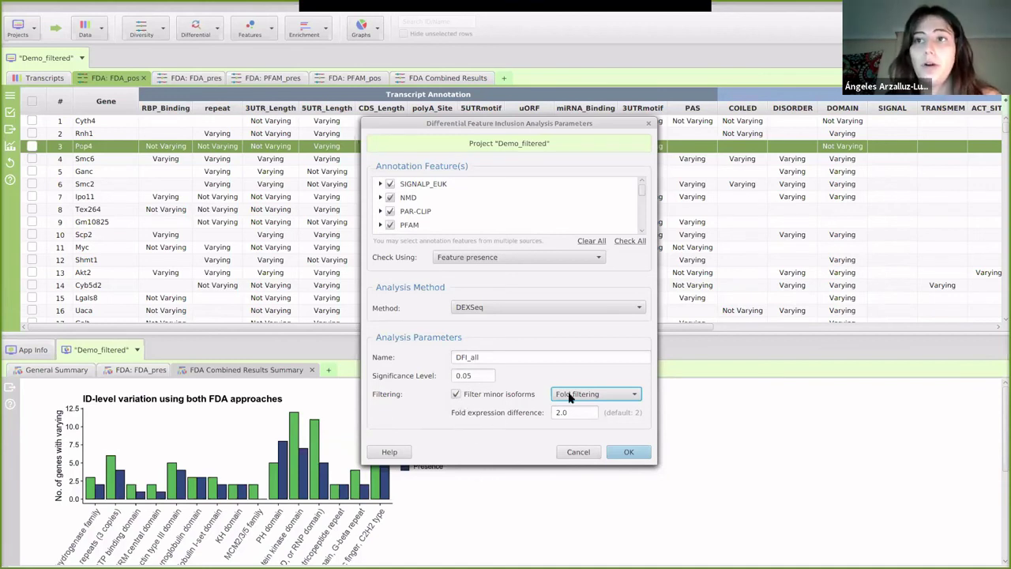
left_click(596, 393)
left_click(604, 409)
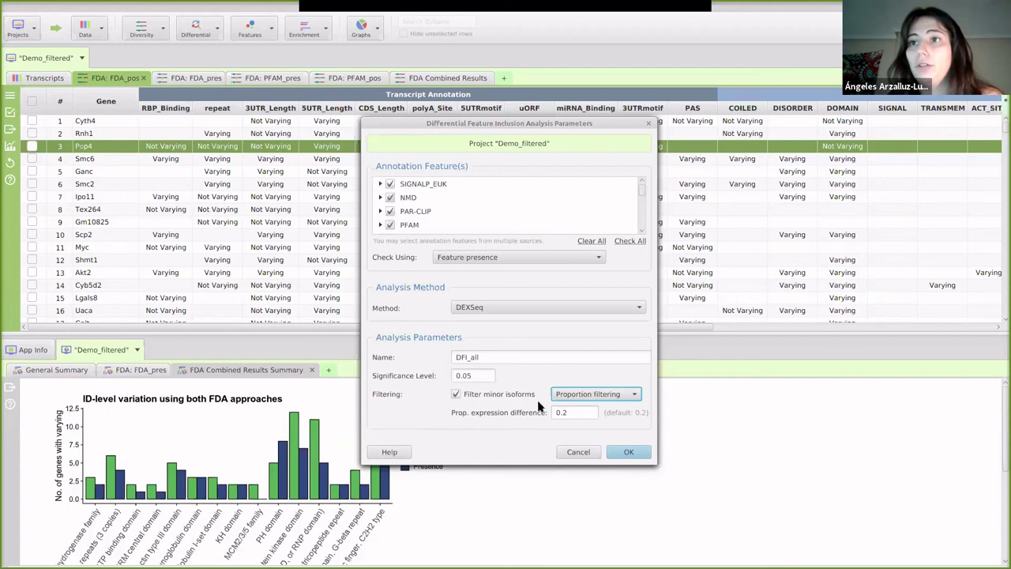
Try a proportion expression difference of 0.1, set it back to 0.2, and cancel the DFI analysis parameters
left_click(585, 411)
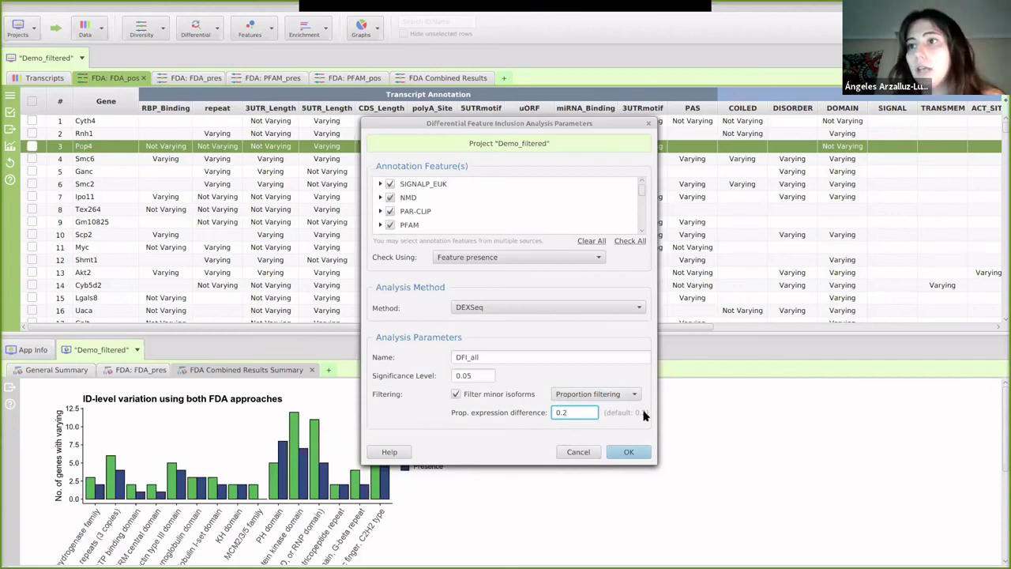
key("BackSpace")
type("1")
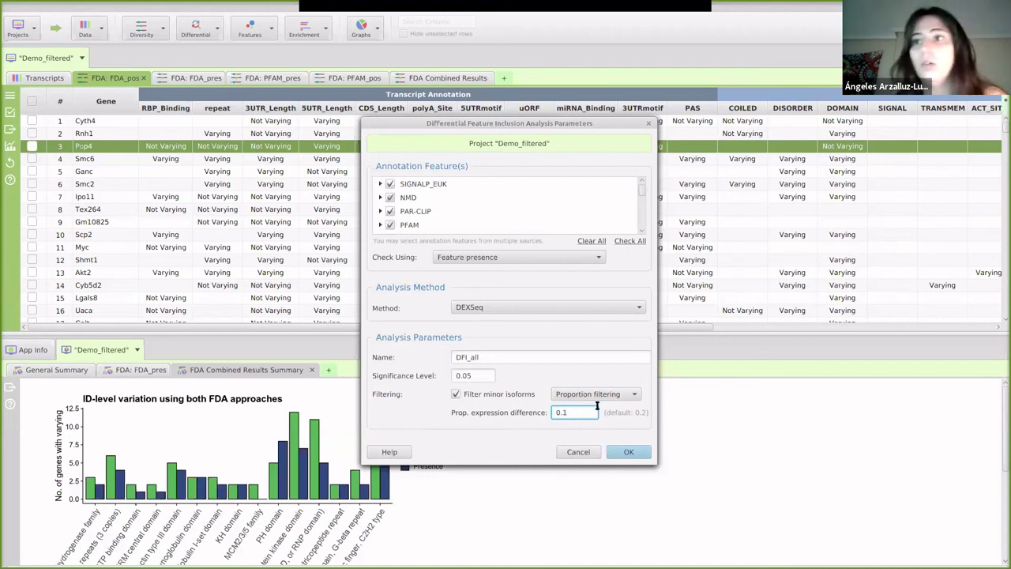
key("BackSpace")
type("2")
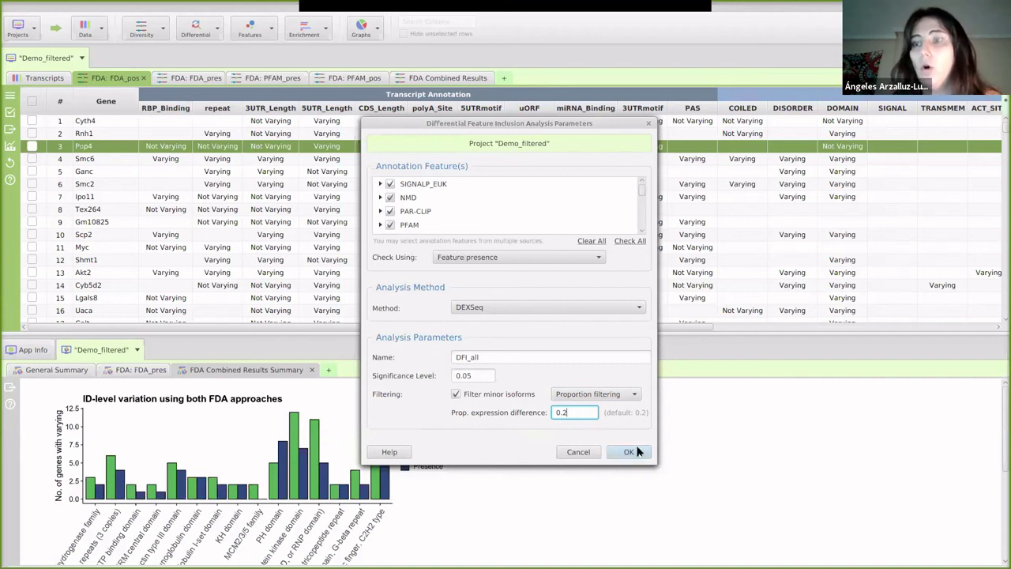
left_click(581, 452)
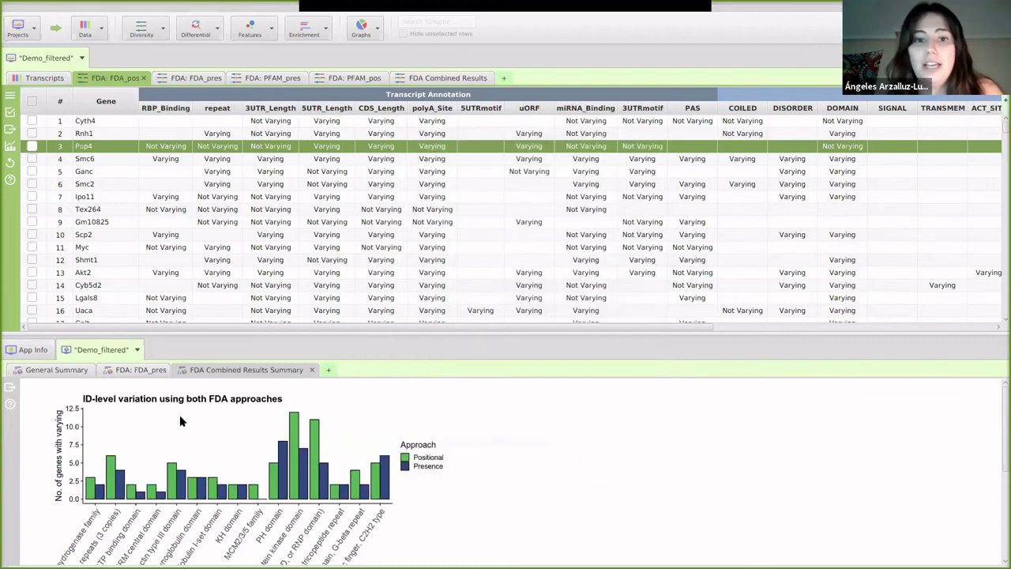
Switch to the document viewer and read the Exercise 2 slides on Differential Expression and Differential Isoform Usage
key("alt+Tab")
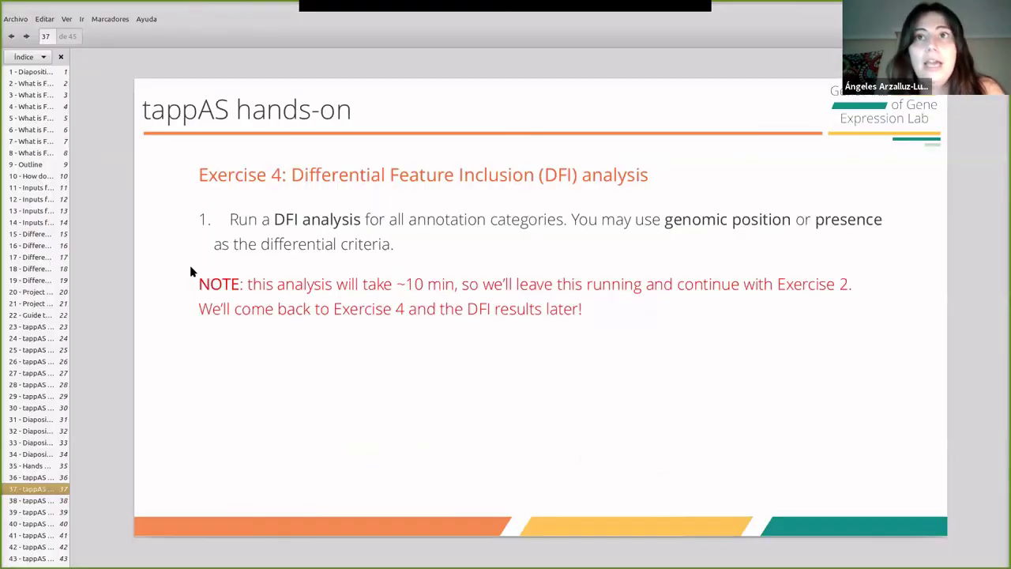
key("Right")
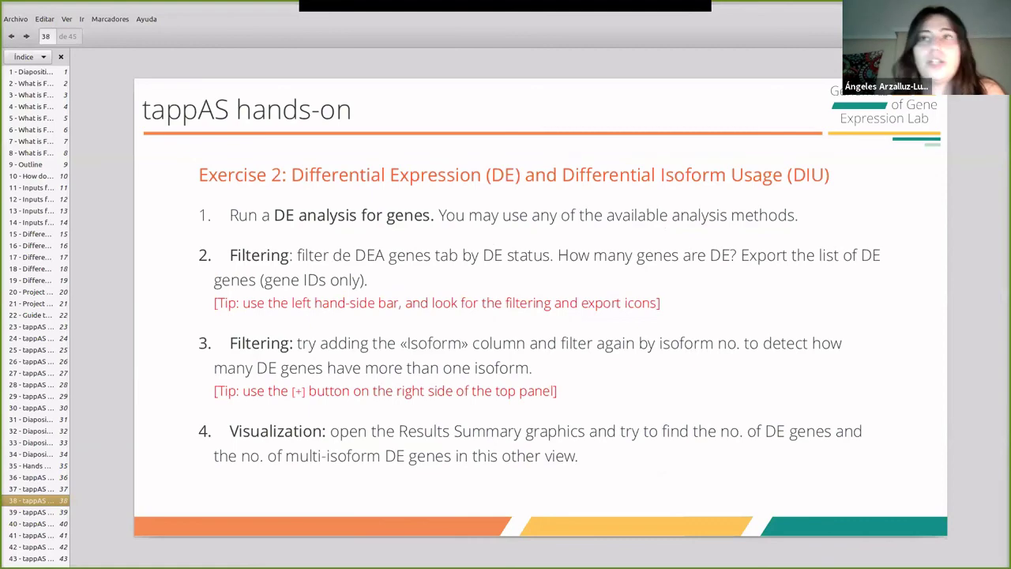
key("alt+Tab")
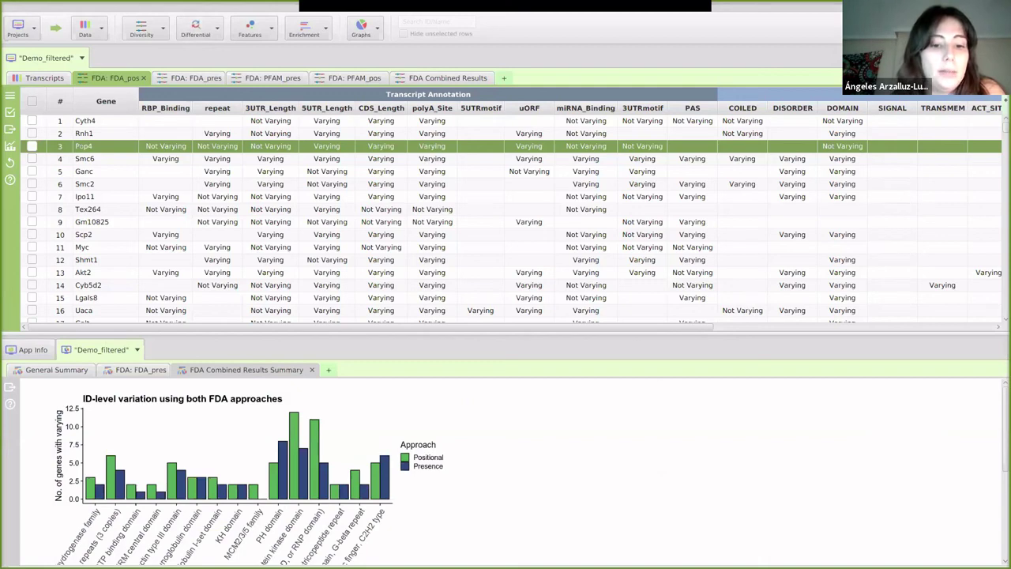
key("alt+Tab")
key("Page_Down")
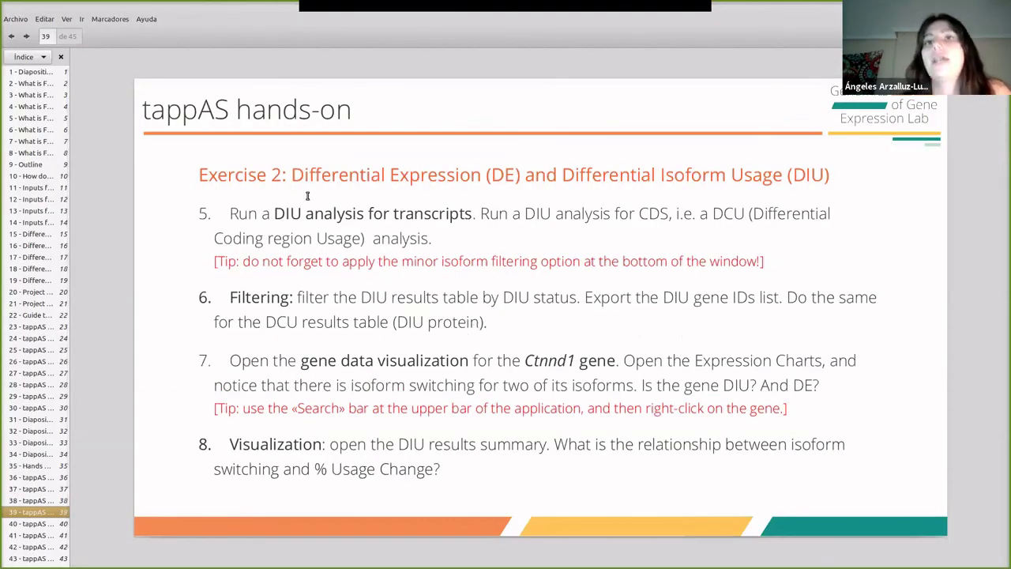
key("Page_Up")
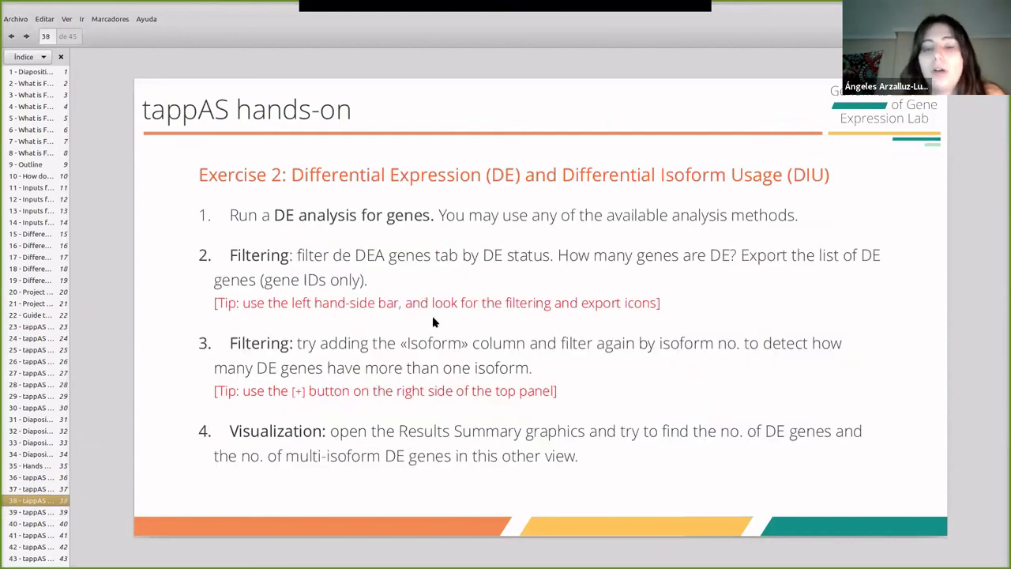
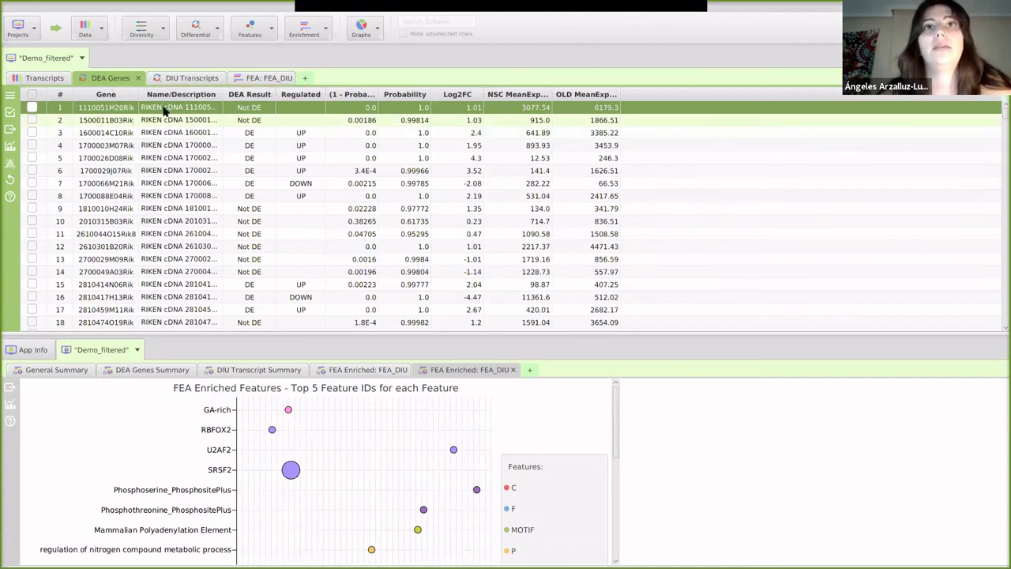
Sort the DEA Genes table by DEA Result so the DE genes come first
left_click(251, 94)
left_click(251, 94)
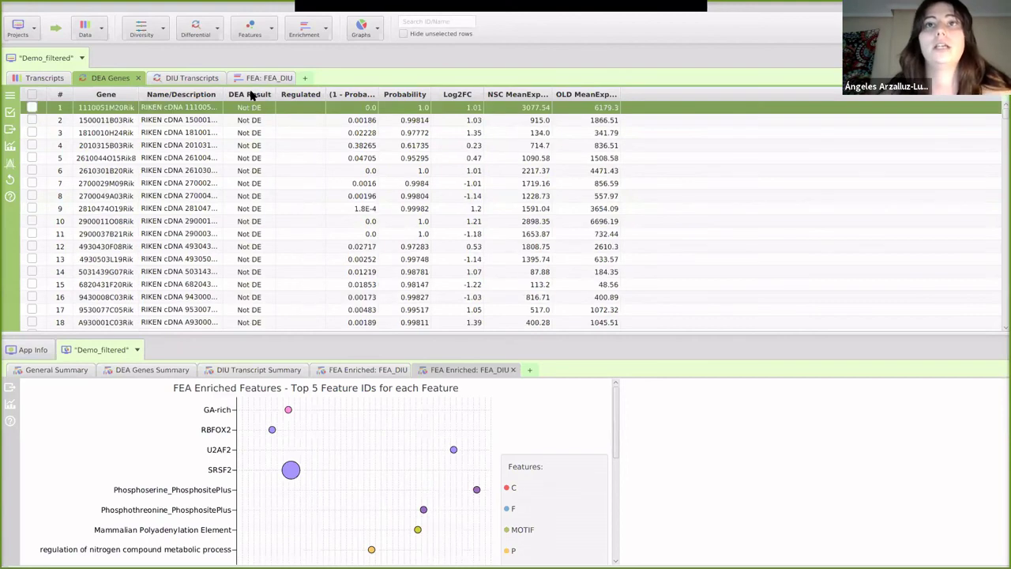
left_click(253, 94)
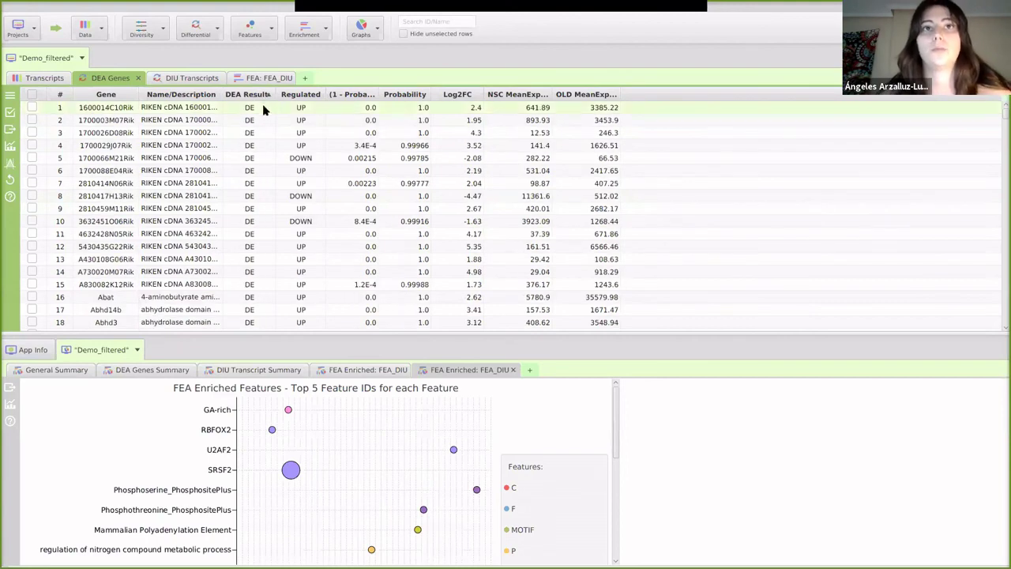
Set the significance level for the gene differential expression results to 0.1 with a fold change of 2.0
left_click(11, 164)
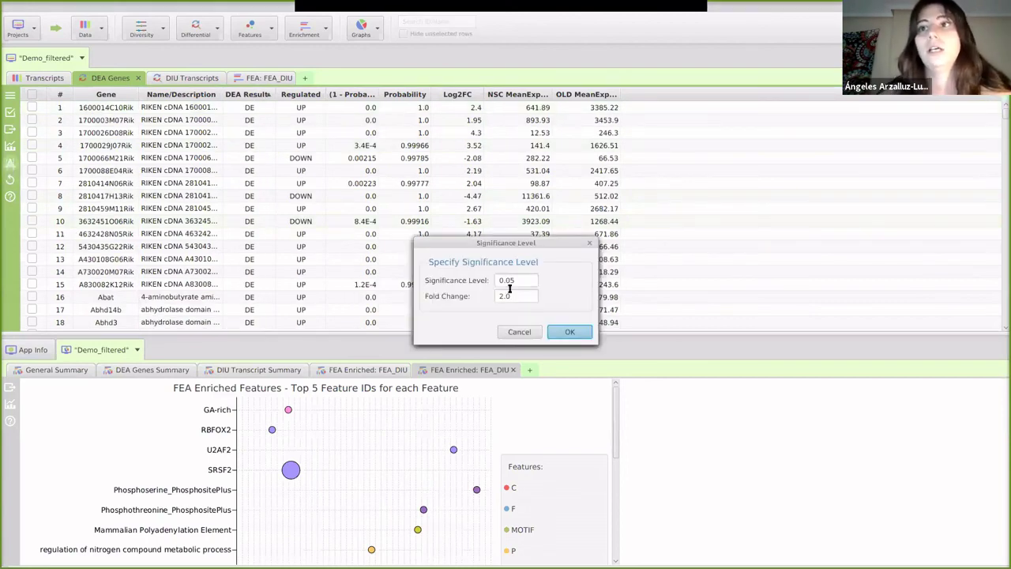
left_click(517, 280)
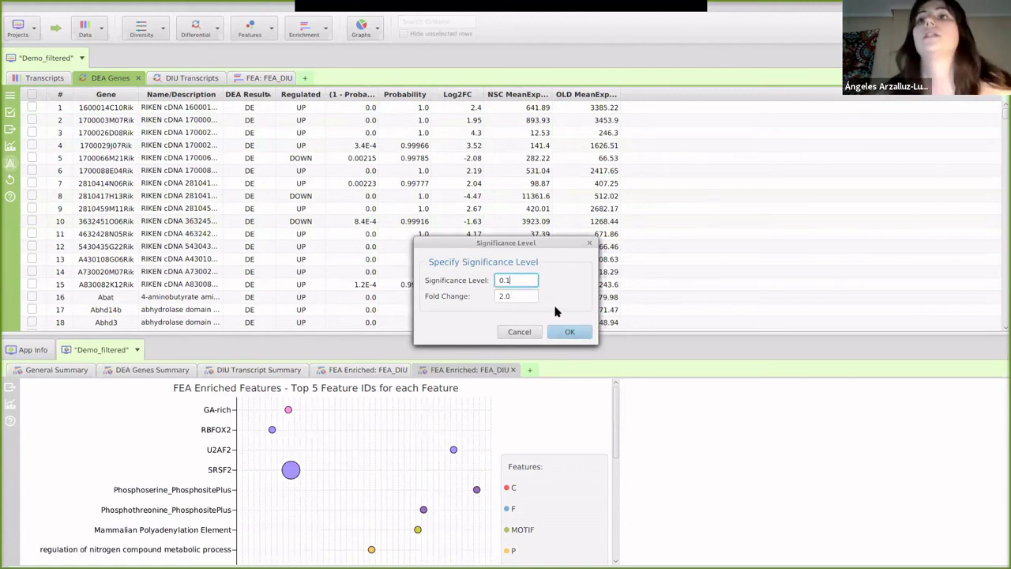
left_click(572, 331)
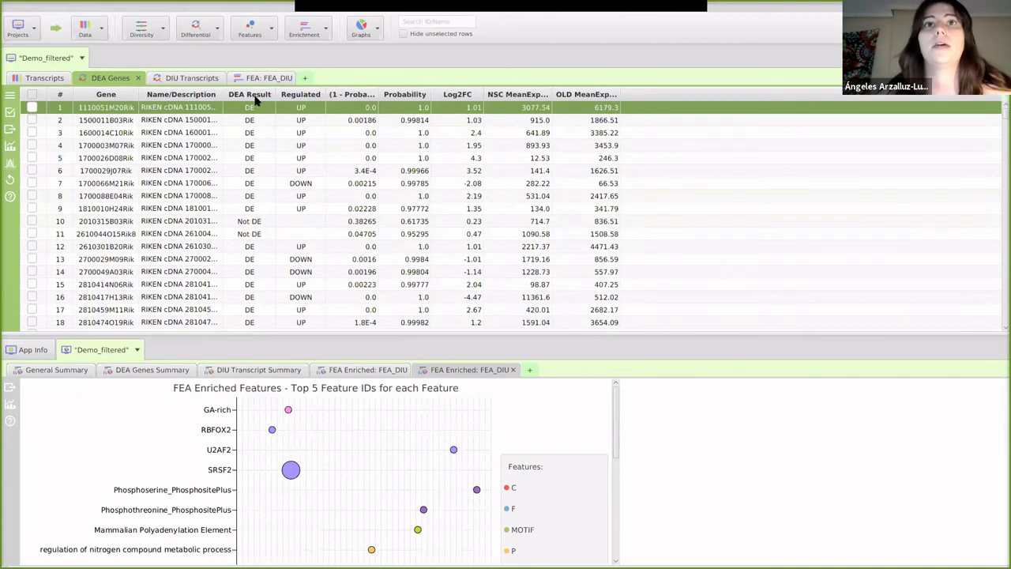
Re-sort the updated gene differential expression results by DEA Result, with DE genes listed first
left_click(255, 95)
left_click(254, 94)
left_click(255, 95)
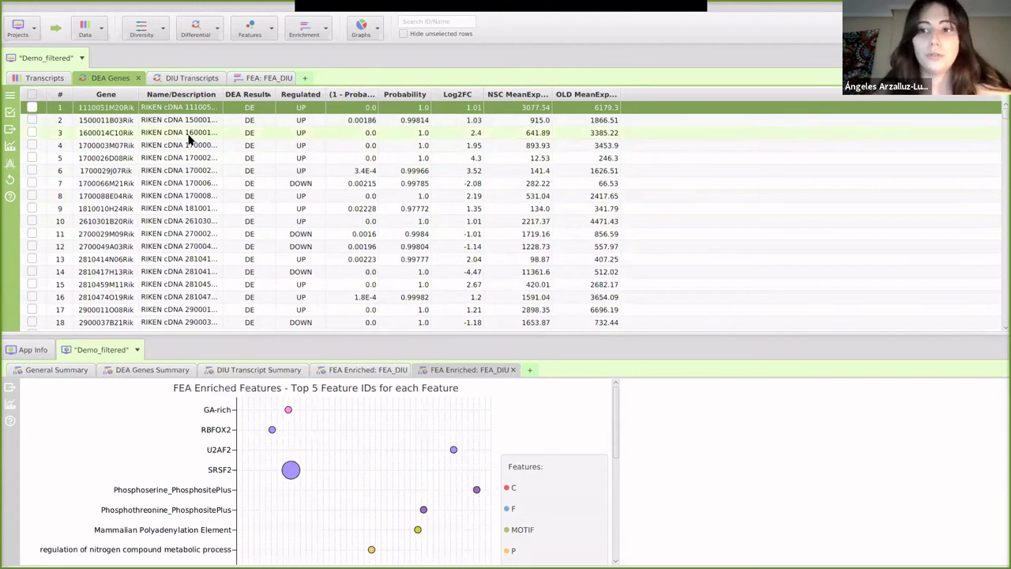
Add all genes whose DEA Result matches DE to the row selection of the DEA Genes table
left_click(10, 115)
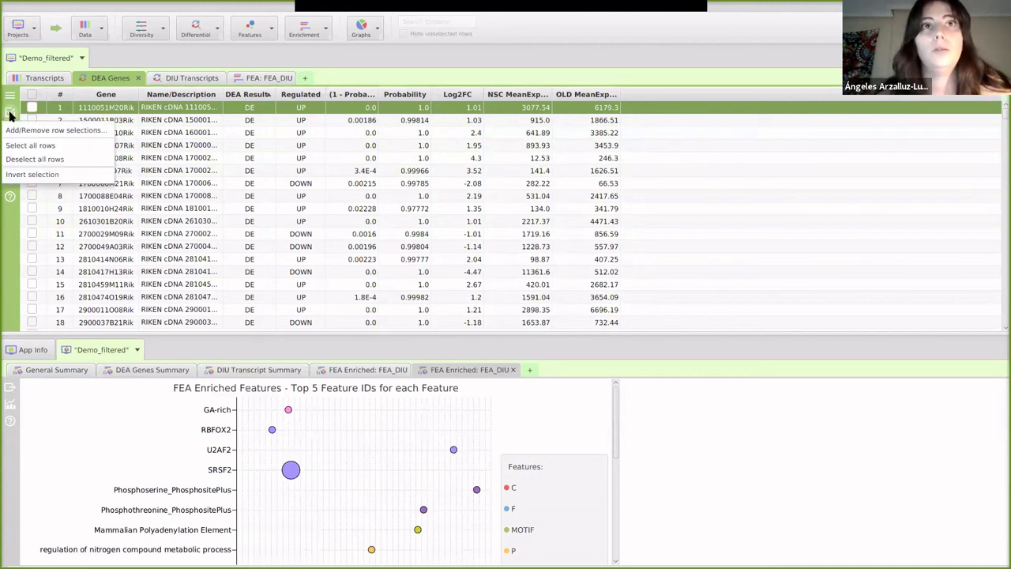
left_click(40, 130)
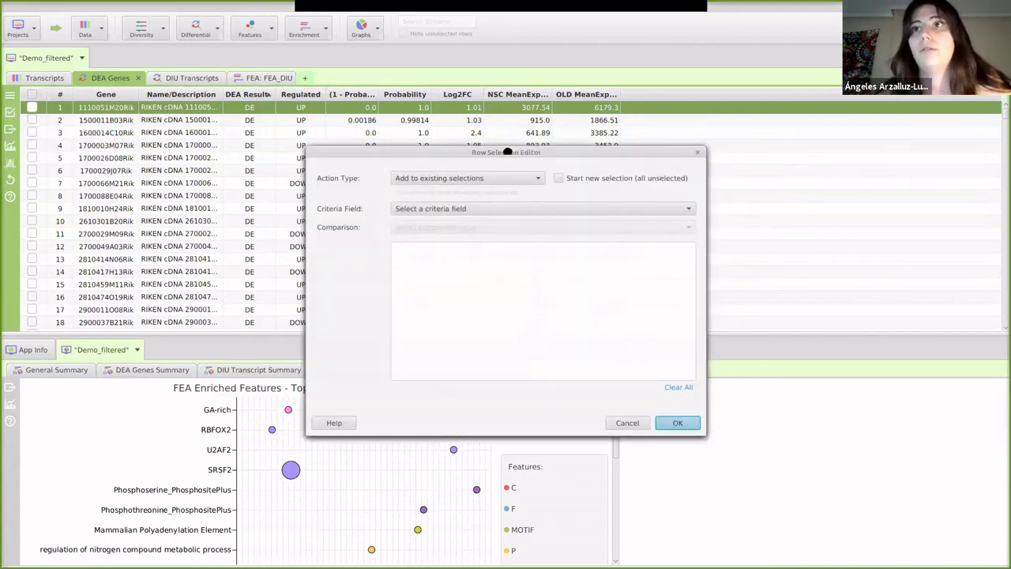
left_click_drag(507, 151, 492, 133)
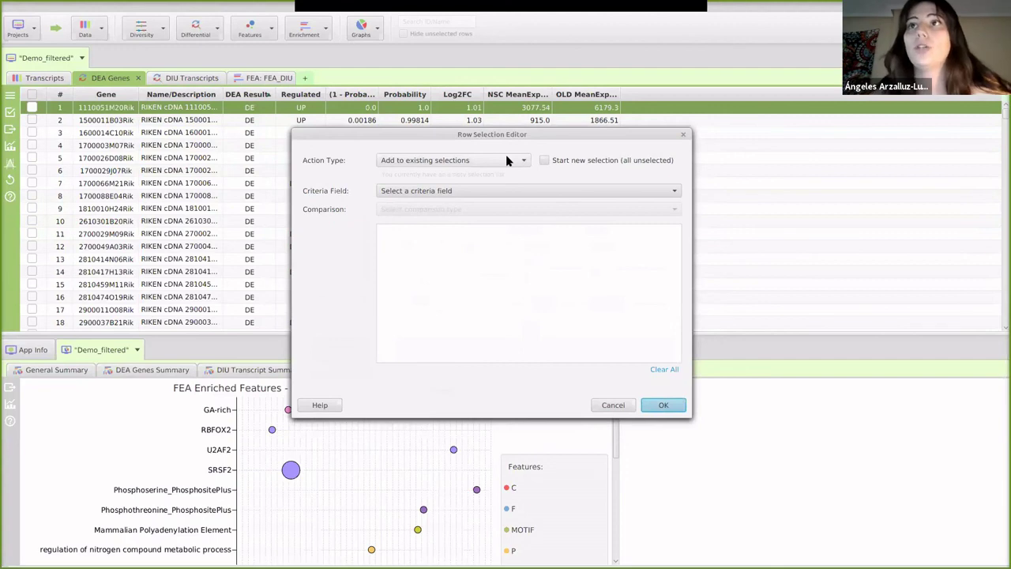
left_click(507, 158)
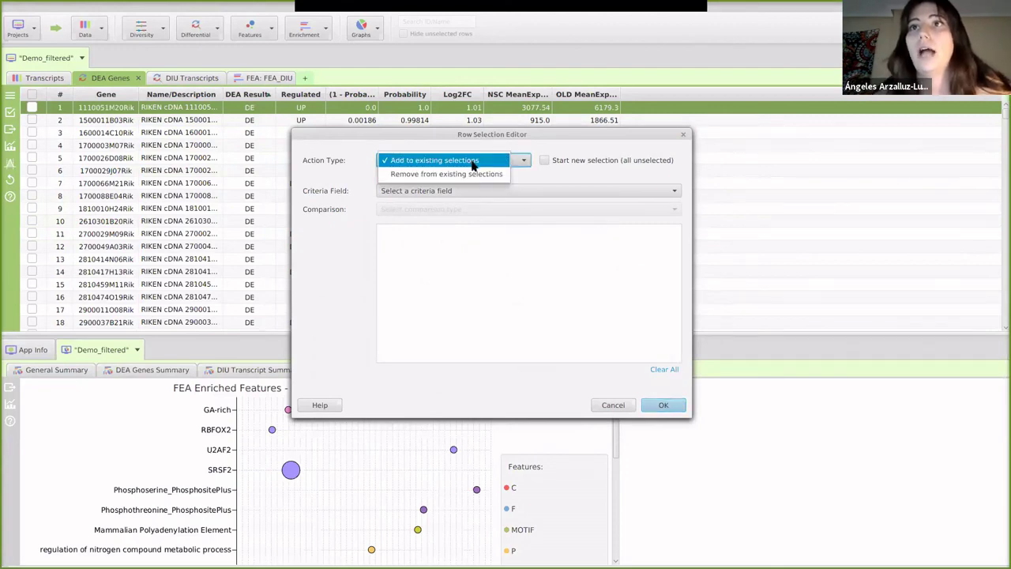
left_click(450, 161)
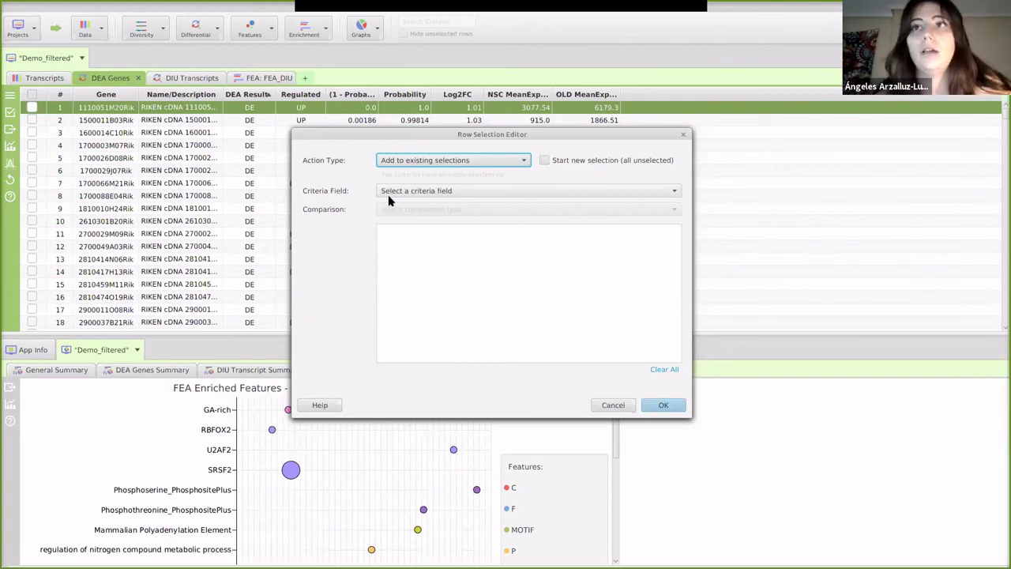
left_click(388, 196)
left_click(409, 229)
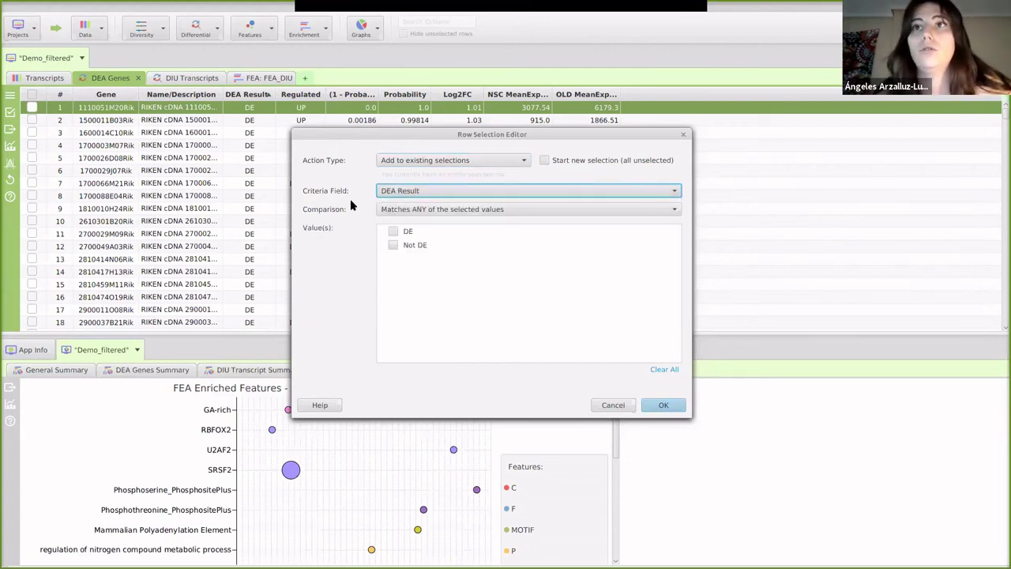
left_click(393, 231)
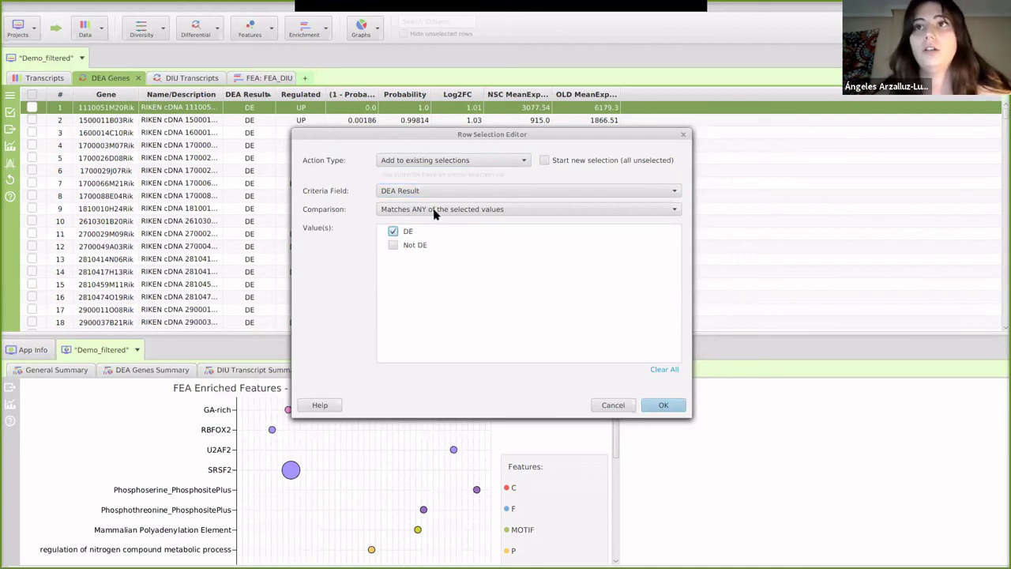
left_click(418, 194)
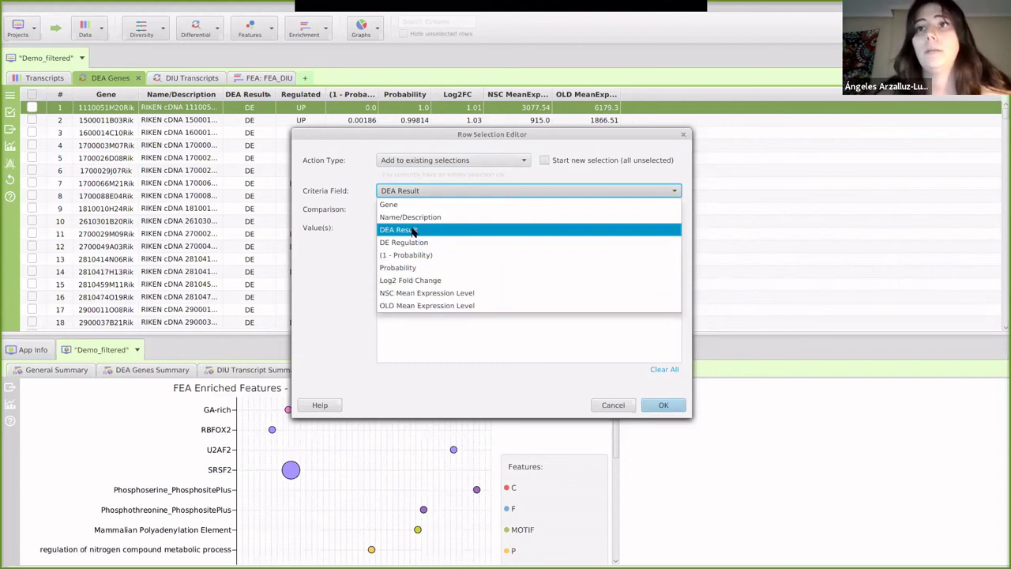
left_click(411, 230)
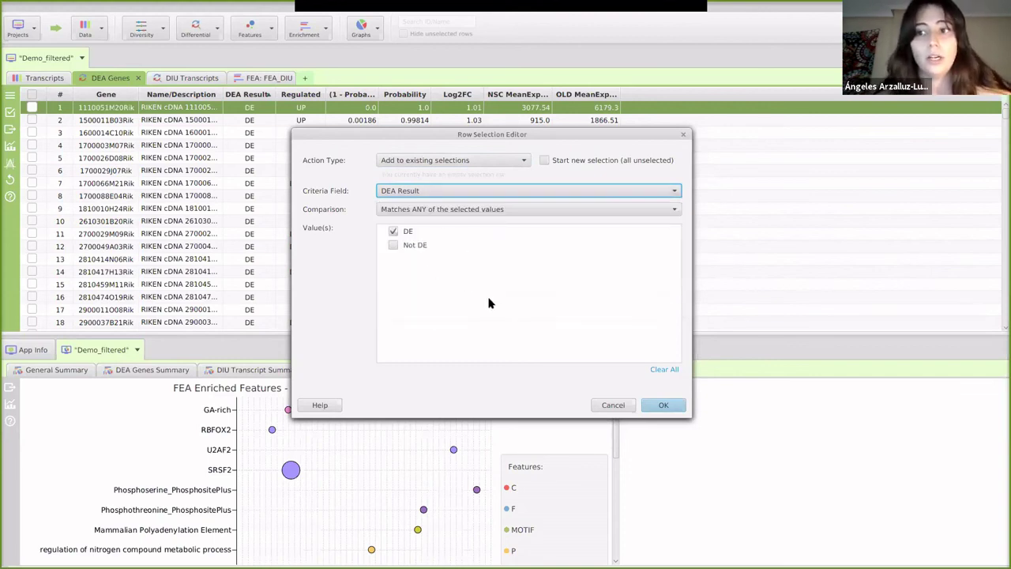
left_click(663, 405)
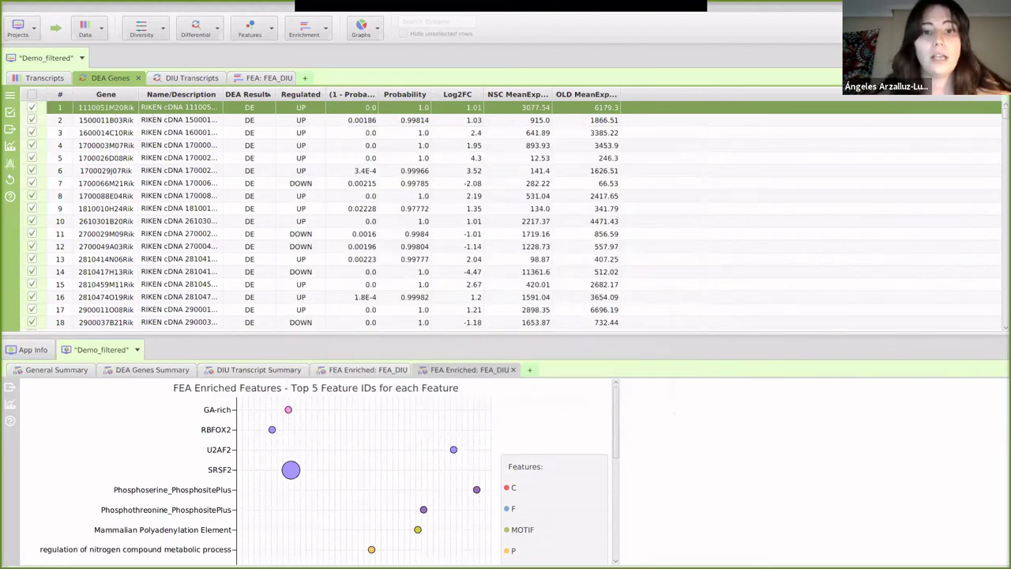
left_click_drag(114, 266, 469, 170)
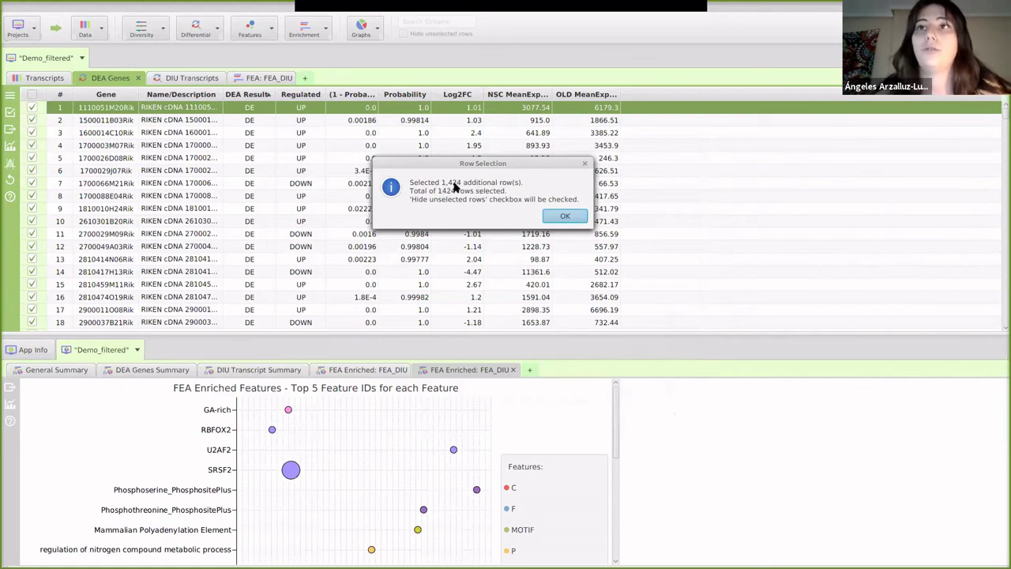
left_click(564, 215)
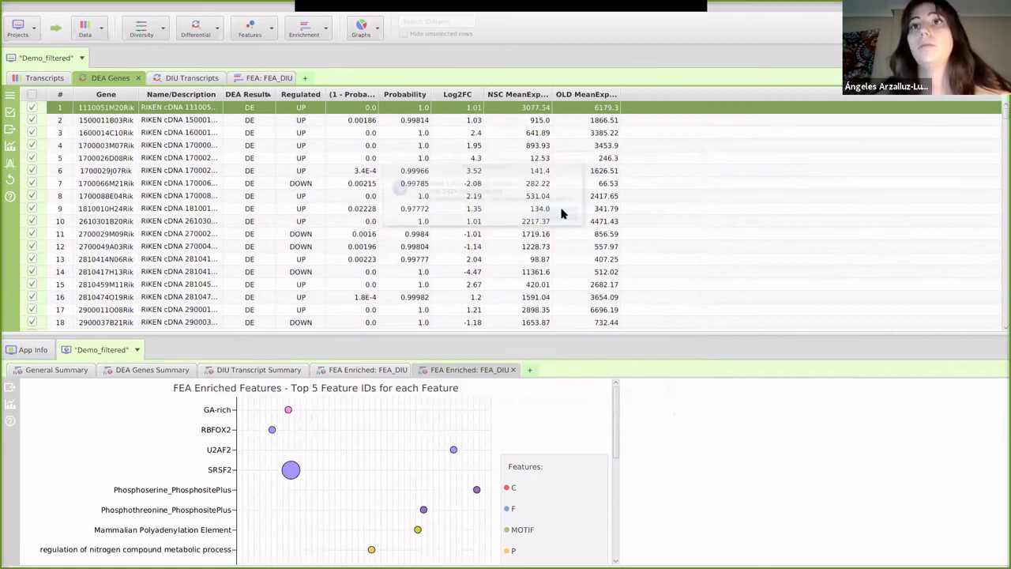
View the DEA Genes results summary and examine its DE pie chart, gene count tables and Log2 Fold Change distribution
left_click(10, 163)
left_click(531, 332)
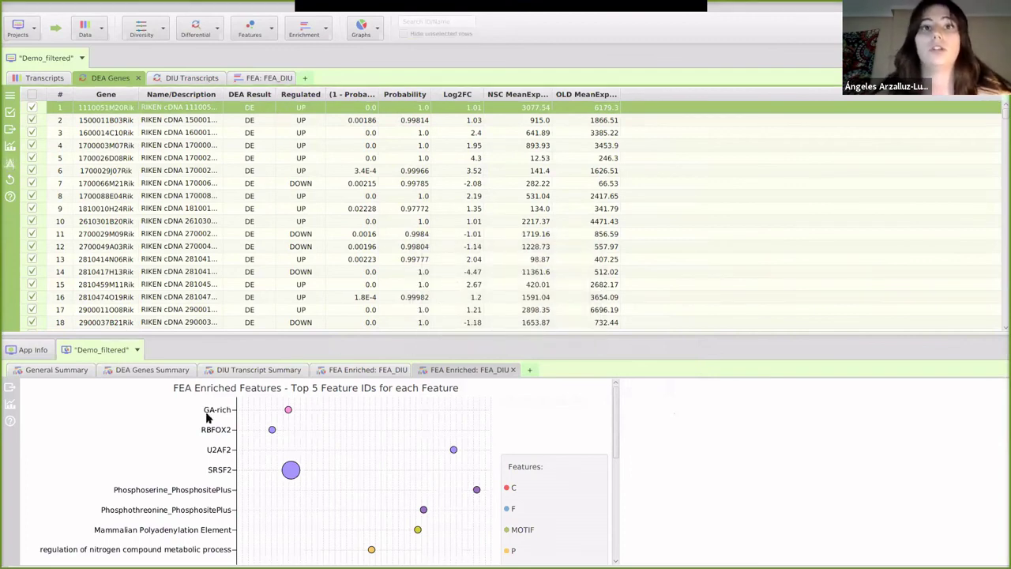
left_click(136, 372)
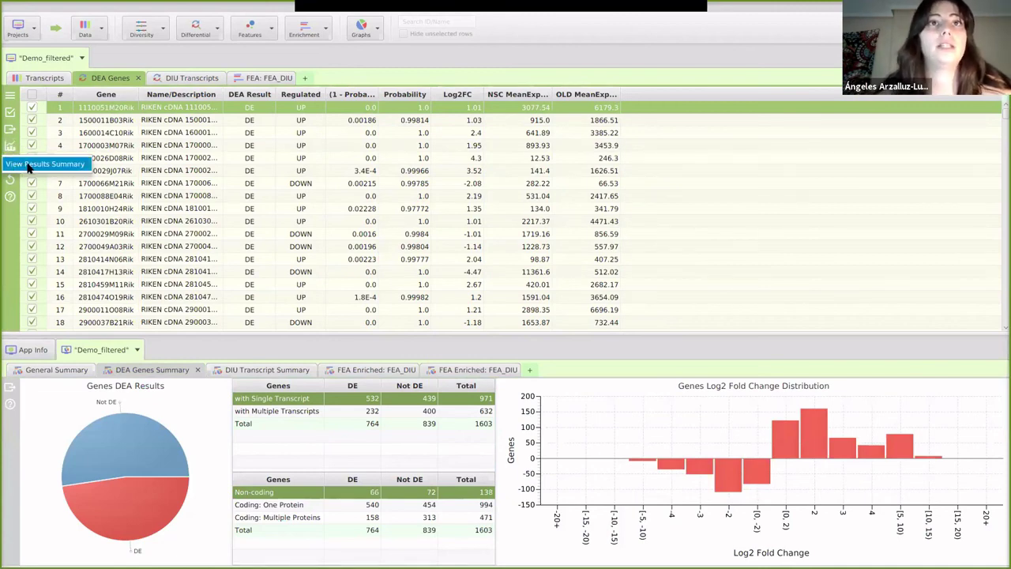
left_click(170, 371)
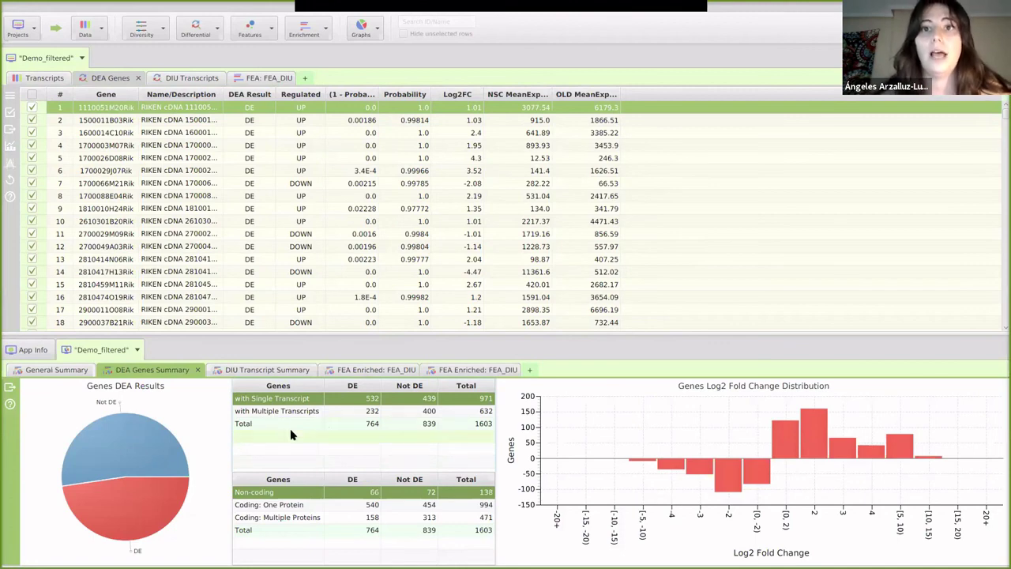
Deselect all rows in the DEA Genes table and add the Isoforms column to it
left_click(247, 110)
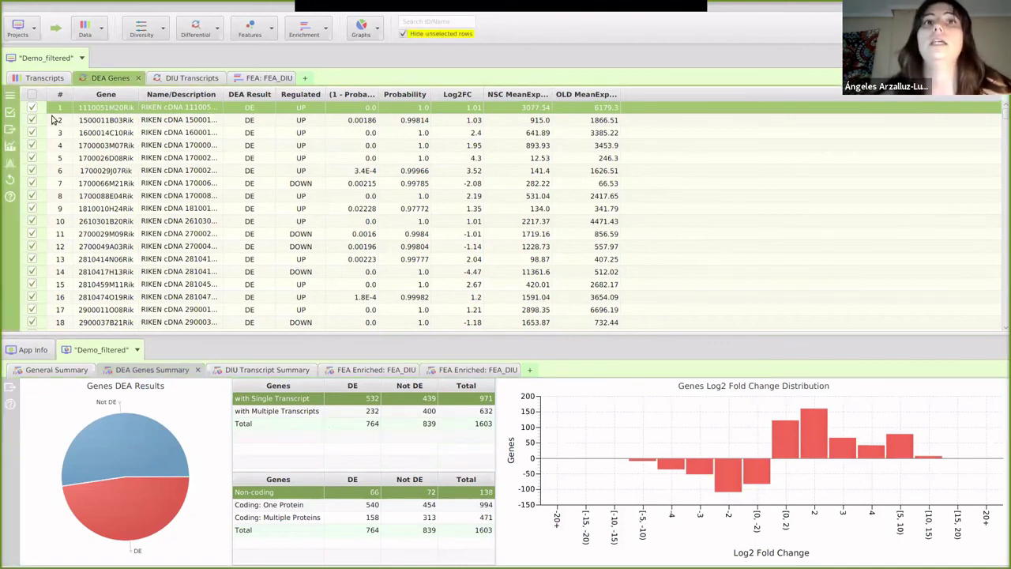
left_click(32, 94)
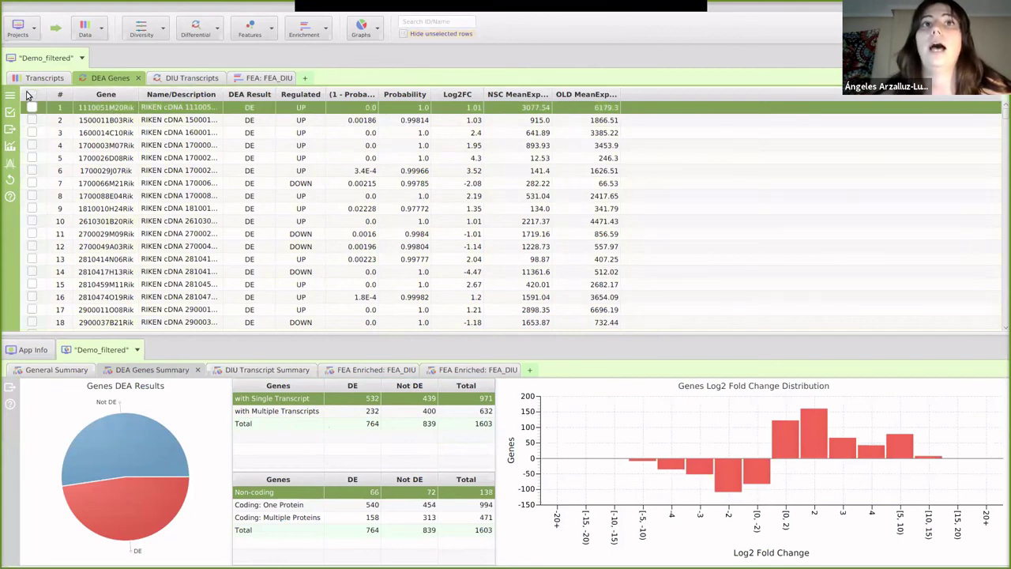
left_click(1003, 98)
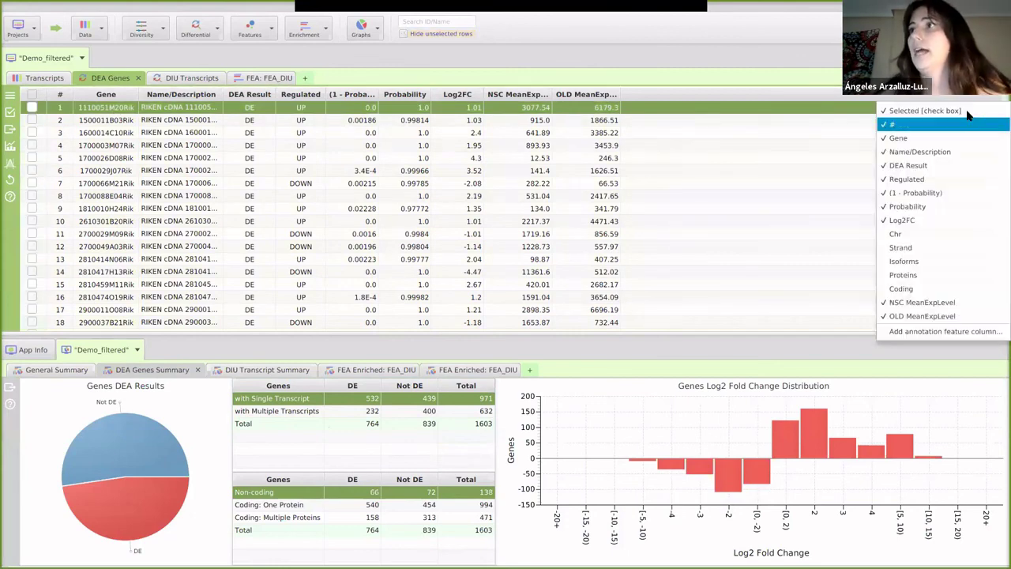
left_click(918, 262)
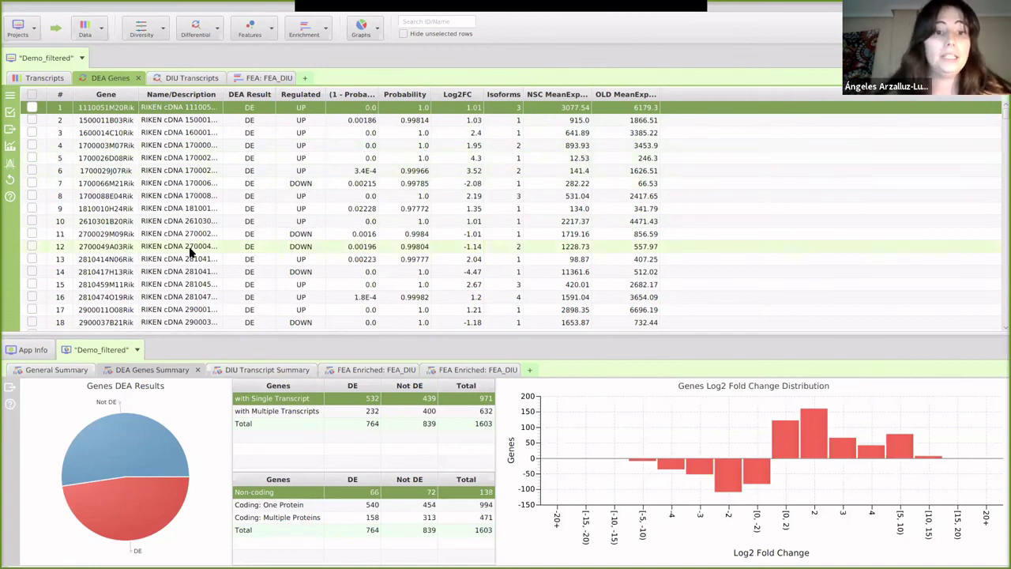
Examine the DEA Genes export options, comparing Table rows with Genes list (IDs only) and all data with only selected rows, and leave without exporting
left_click(10, 131)
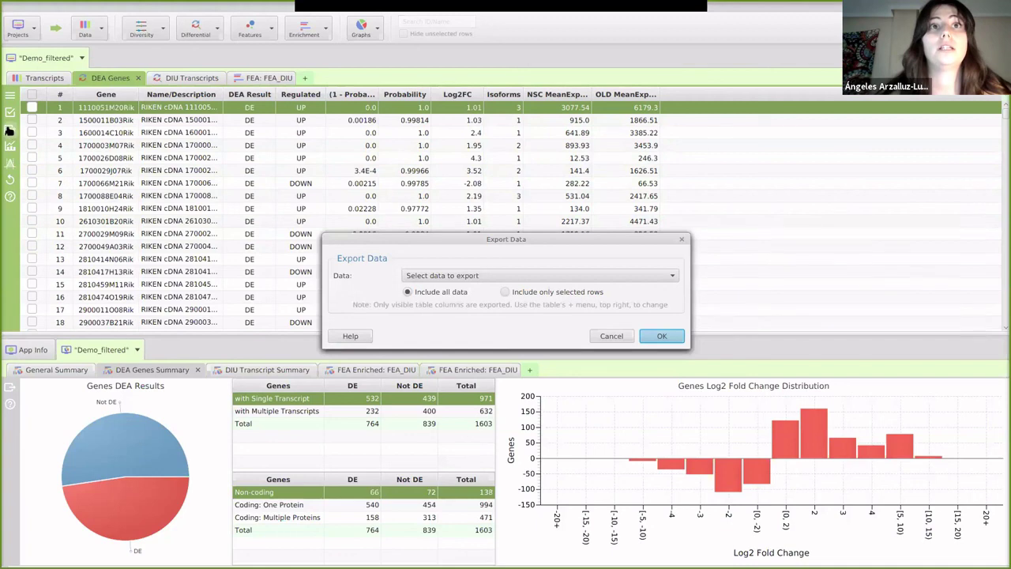
left_click(510, 275)
left_click(467, 289)
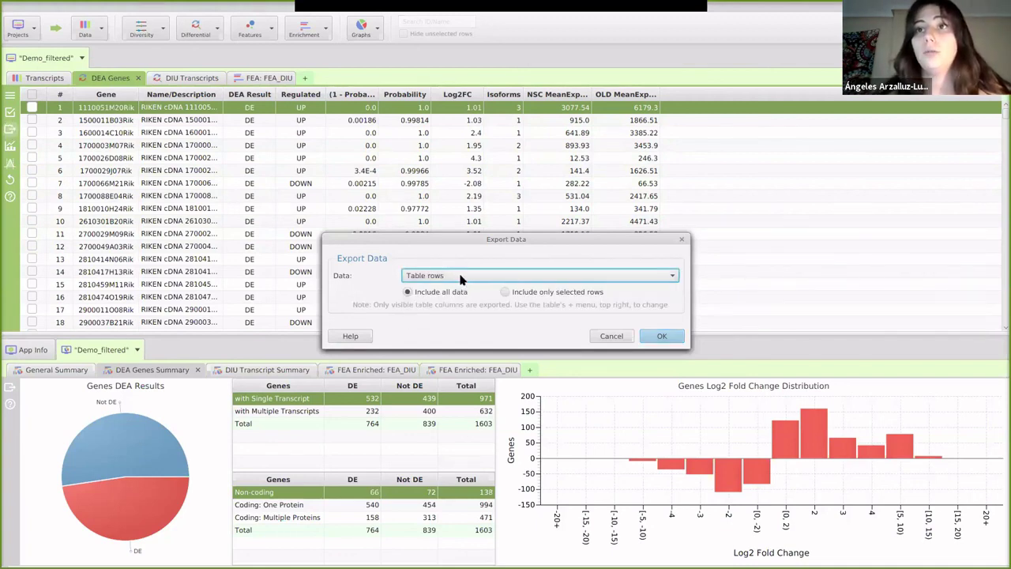
left_click(463, 277)
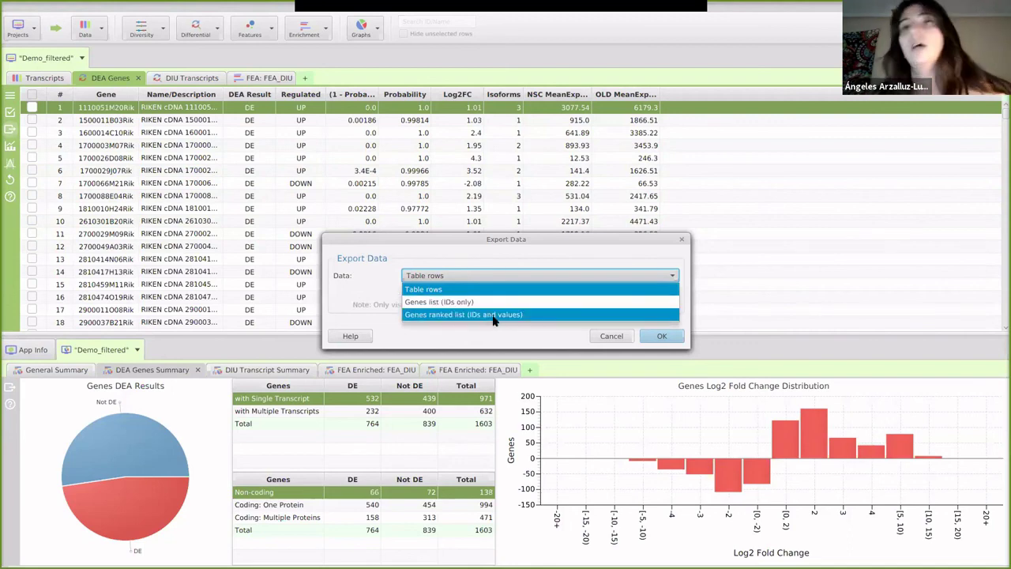
left_click(445, 302)
left_click(455, 276)
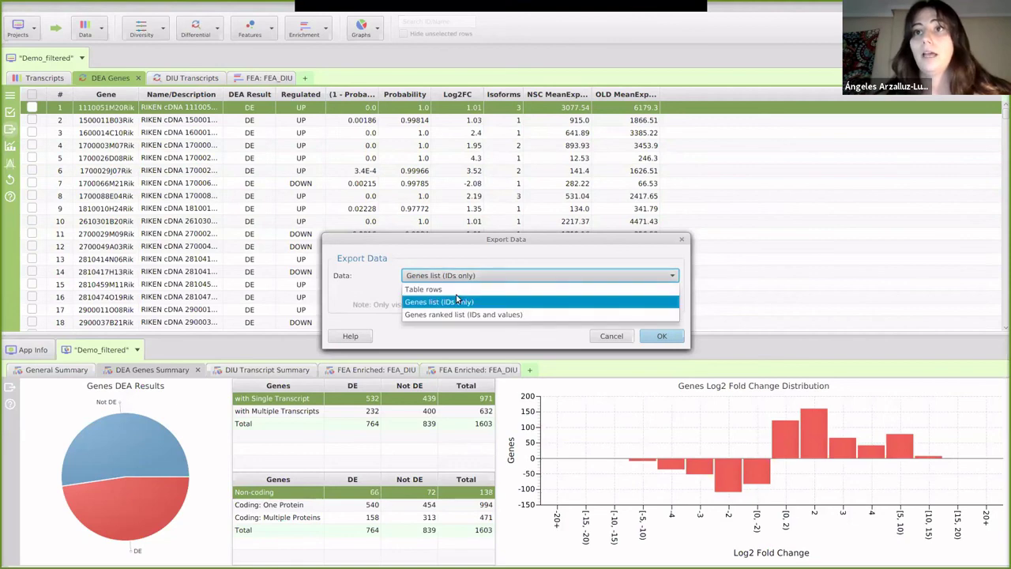
left_click(452, 289)
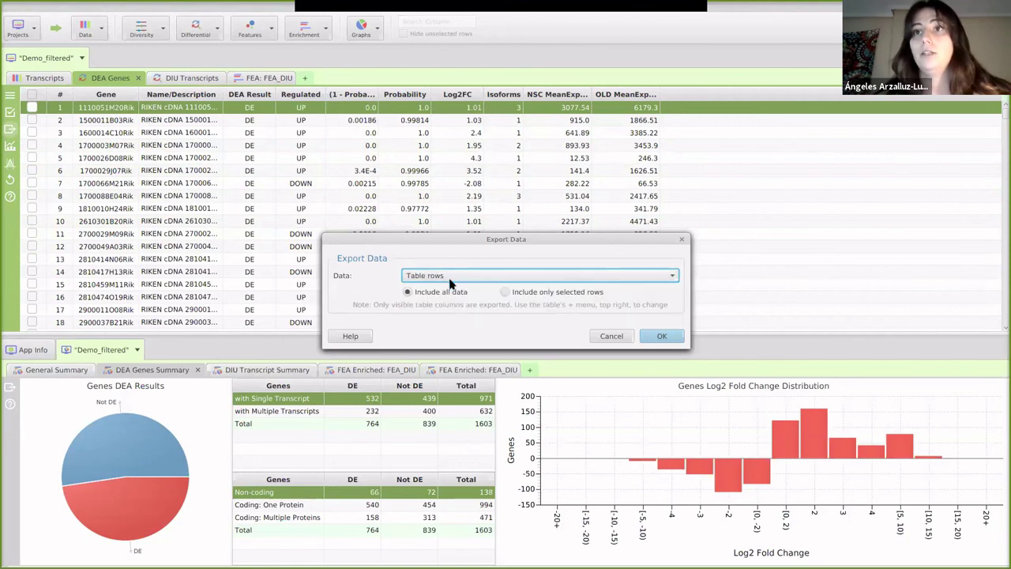
left_click(505, 293)
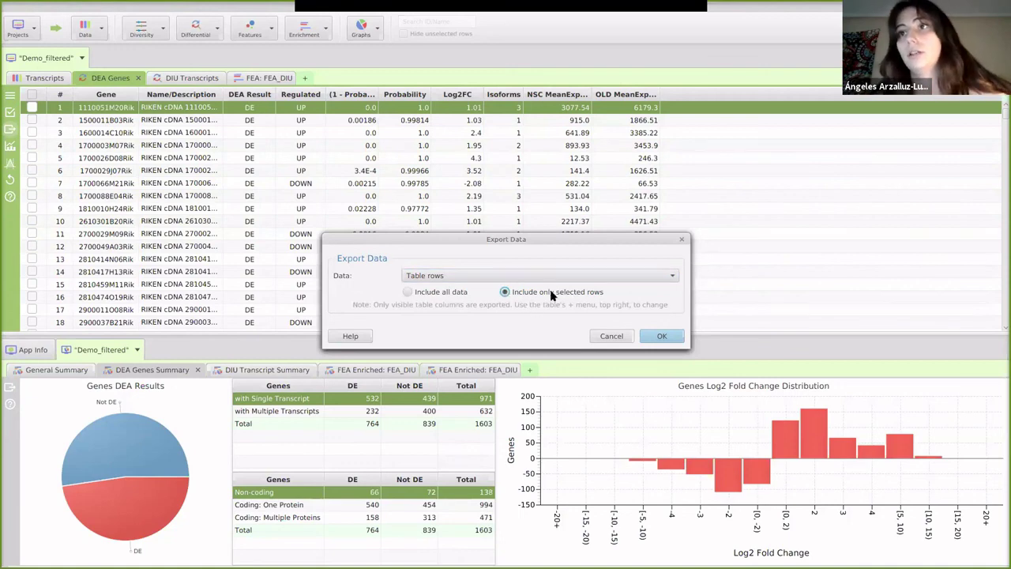
left_click(458, 292)
left_click(519, 293)
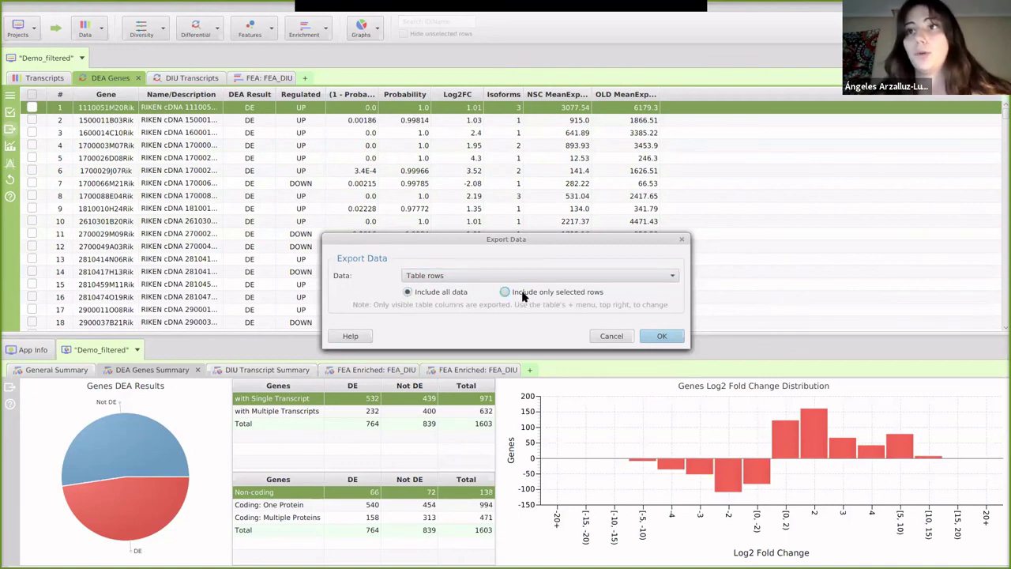
left_click(456, 292)
left_click(611, 335)
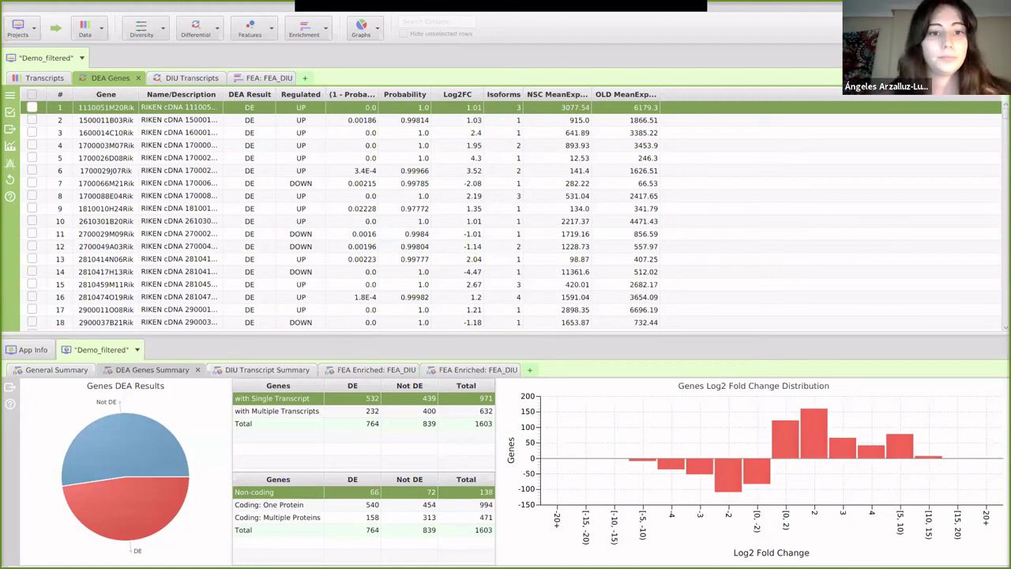
Review the Differential Isoform Usage analysis parameters, comparing the Transcripts and CDS data types, and leave without running the analysis
left_click(207, 32)
mouse_move(218, 49)
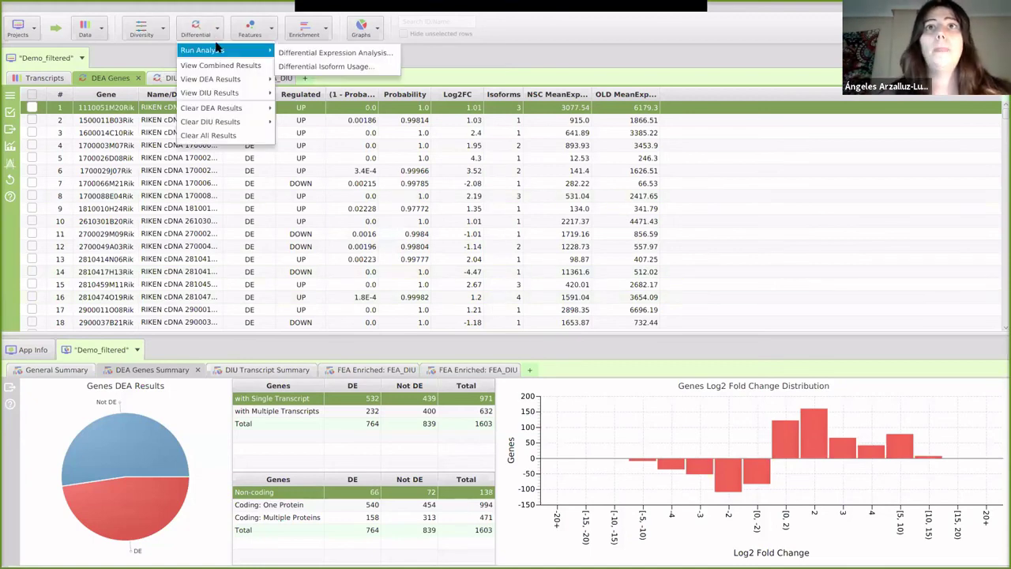
left_click(329, 67)
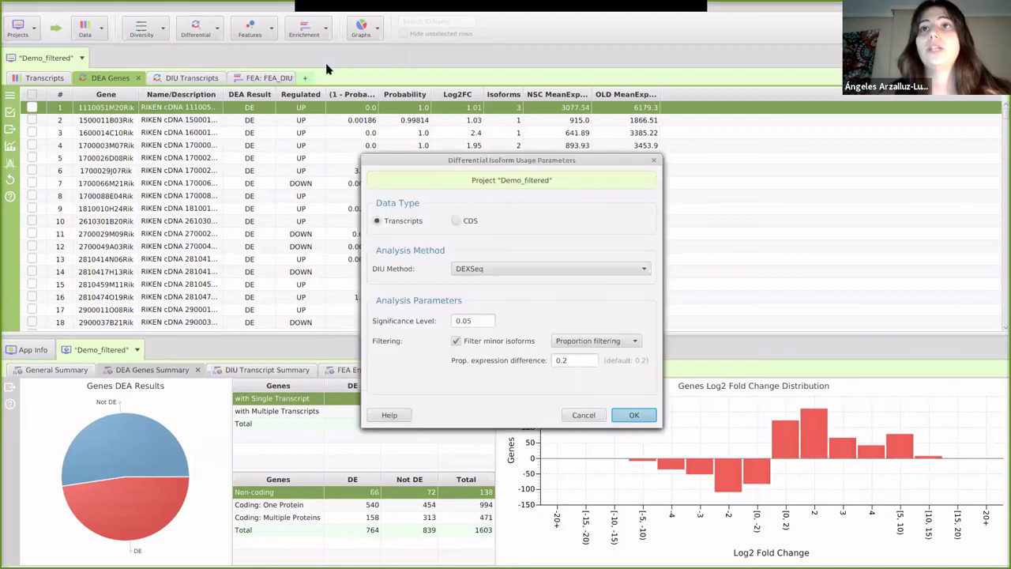
left_click_drag(492, 166, 485, 143)
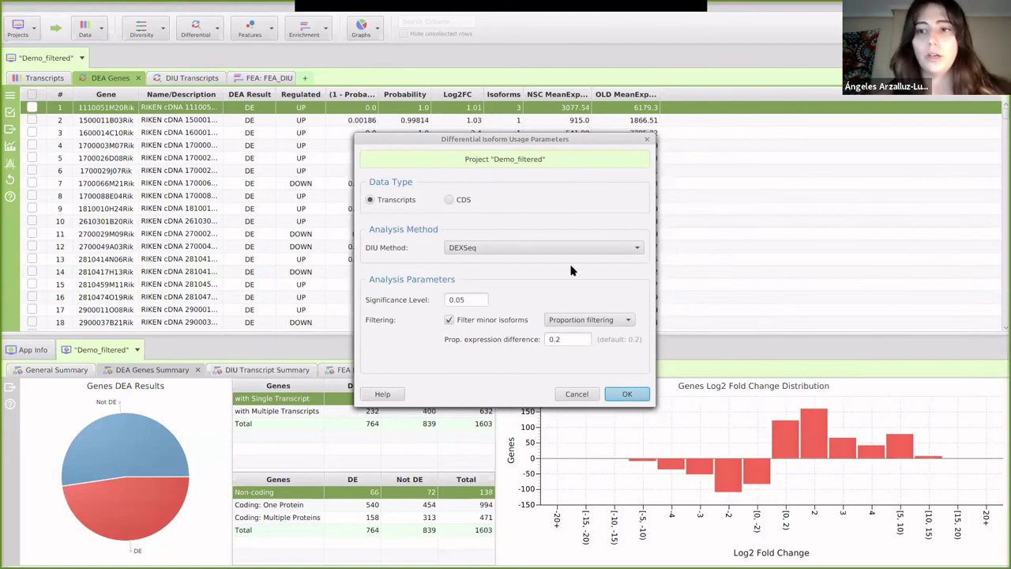
left_click(450, 200)
left_click(406, 202)
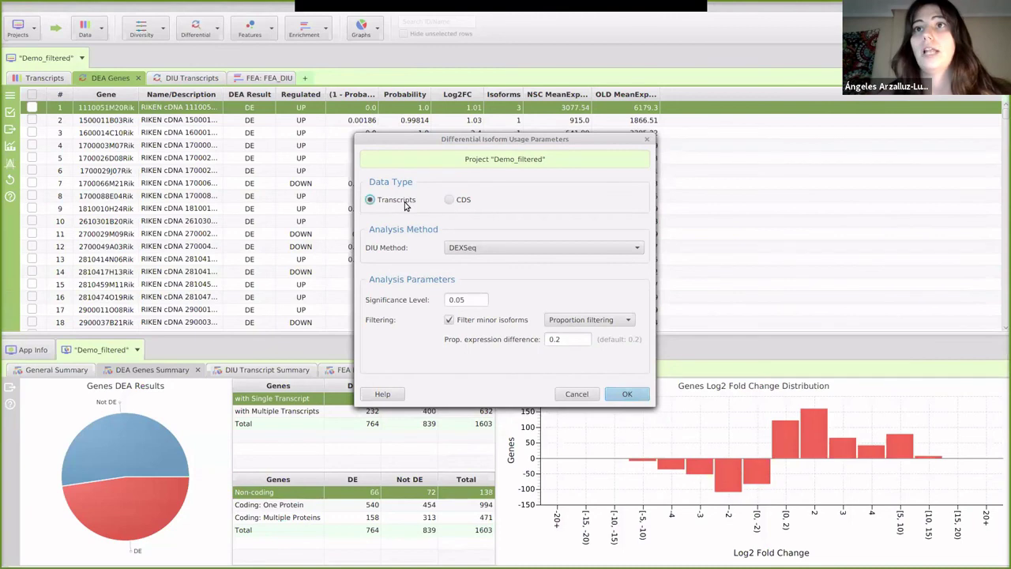
left_click(464, 200)
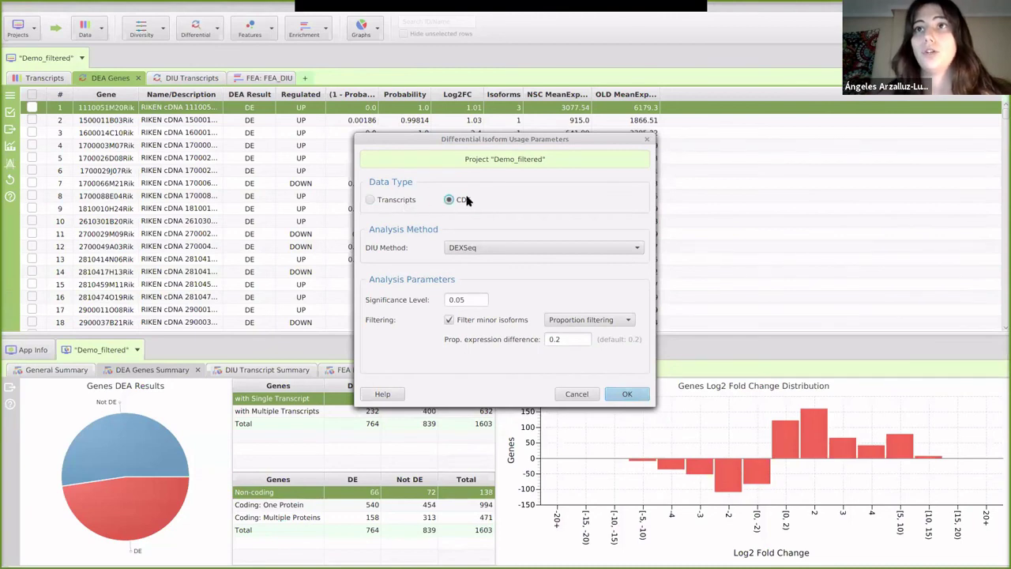
left_click(390, 202)
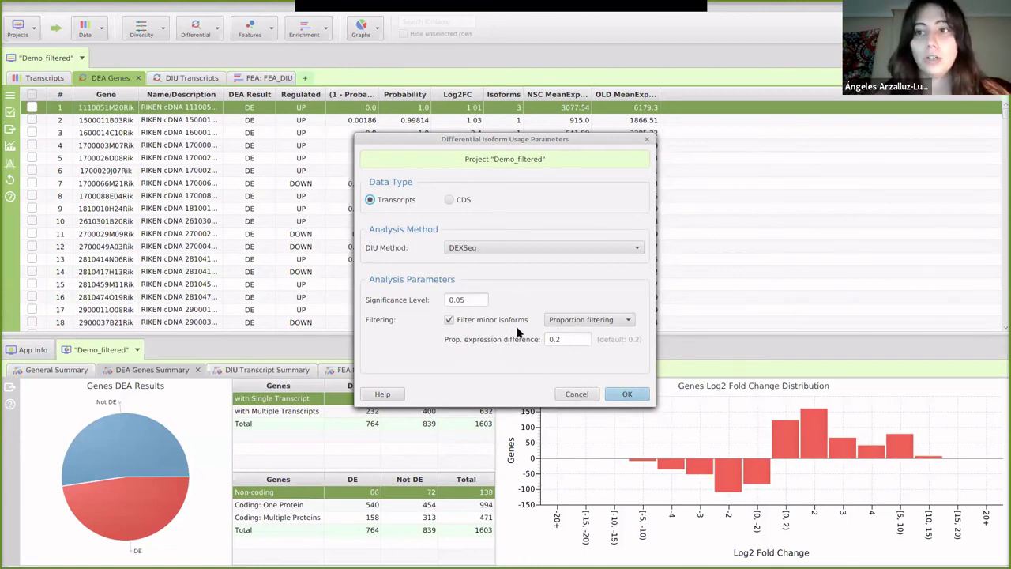
left_click(585, 394)
Show the DIU Transcripts results and sort them by DIU Result with the DIU genes first
left_click(168, 77)
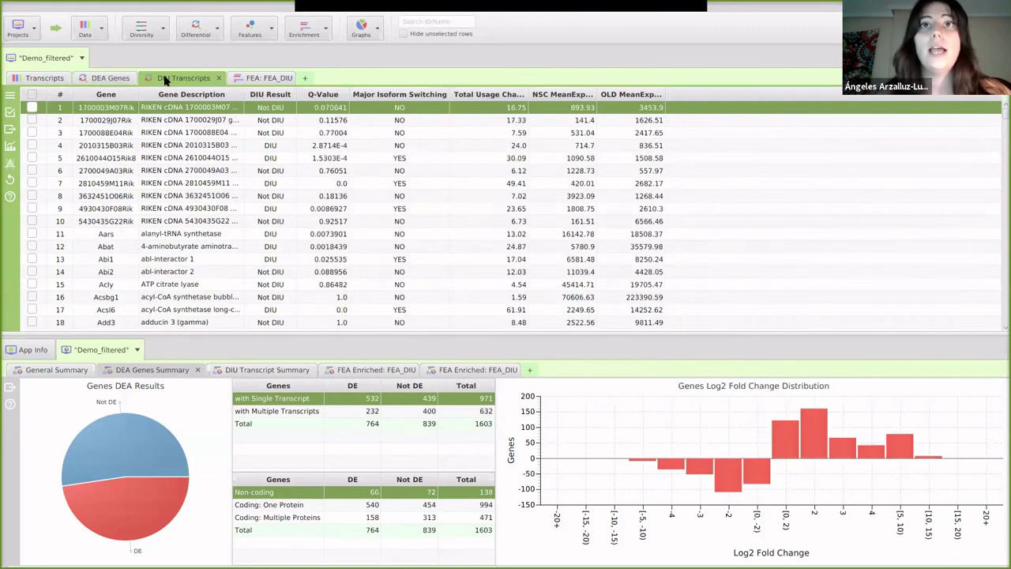
left_click(282, 94)
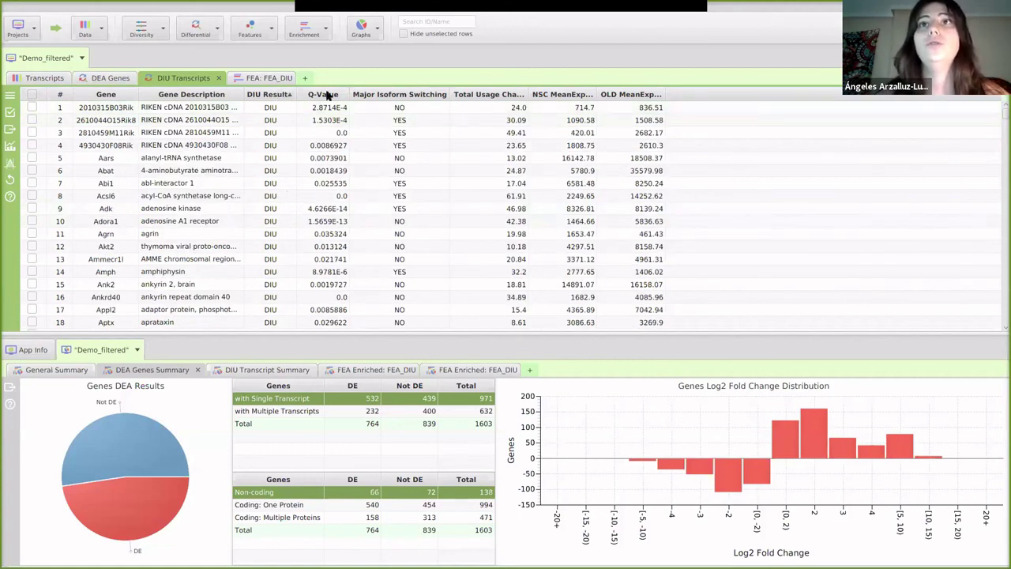
Close the DEA Genes Summary and sort the DIU Transcripts table by Major Isoform Switching with the YES genes first
left_click(321, 115)
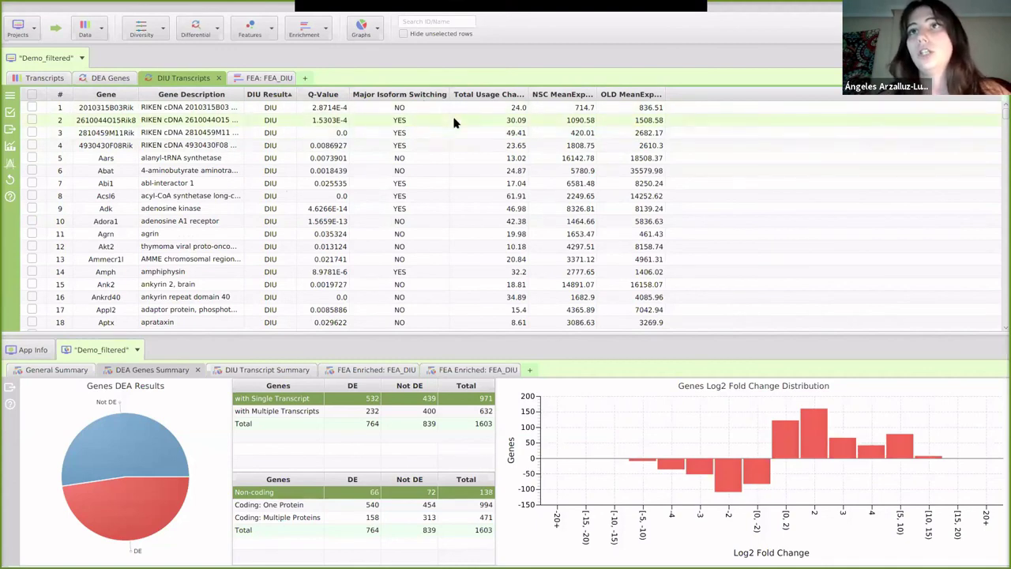
left_click(198, 369)
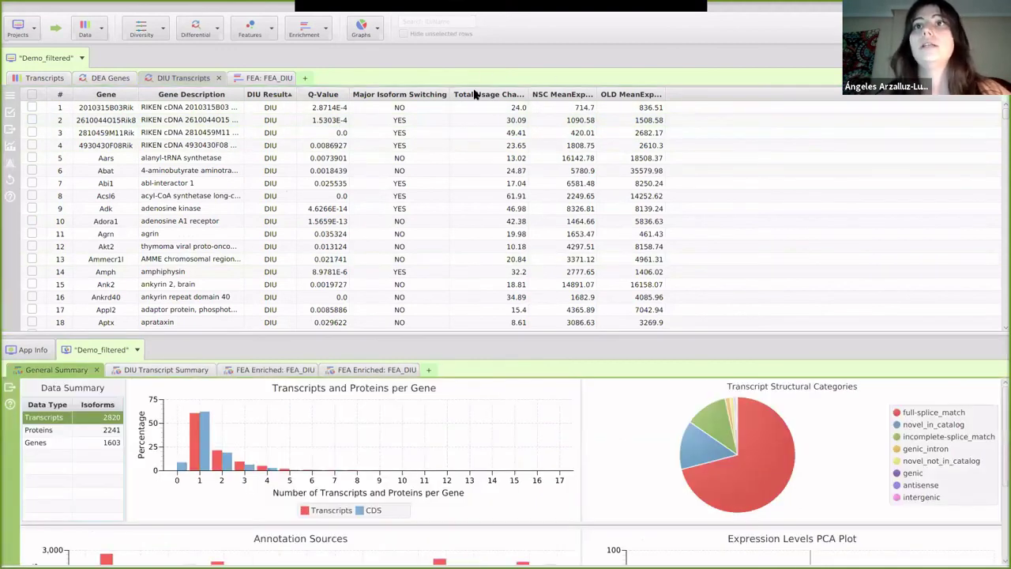
left_click(164, 80)
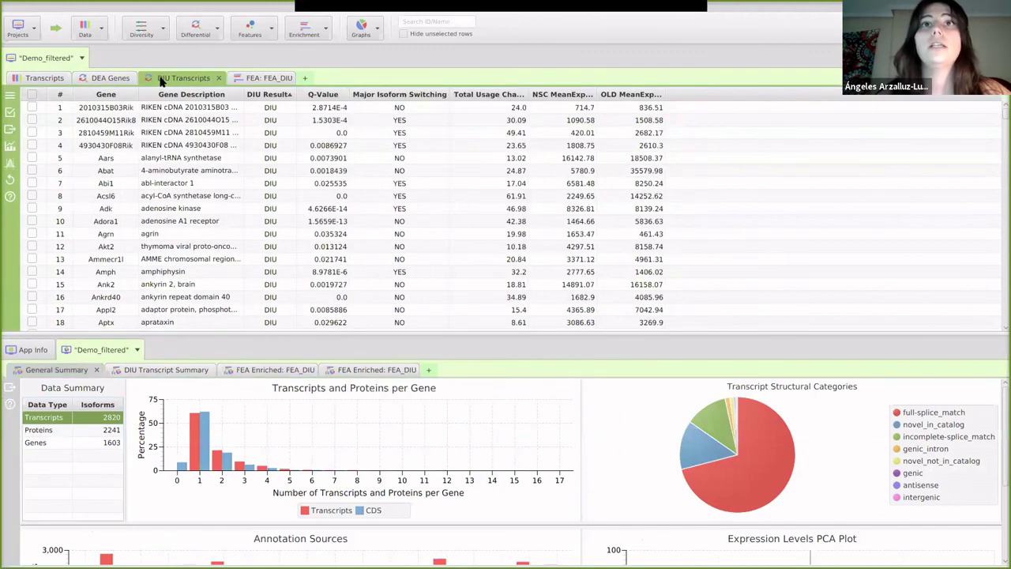
left_click(400, 95)
left_click(401, 95)
left_click(401, 108)
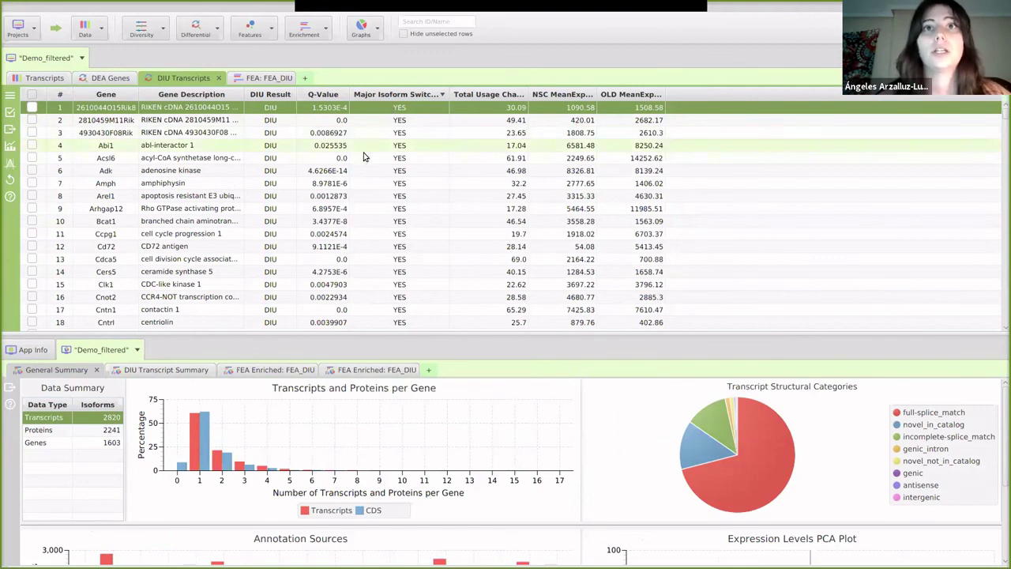
Show the gene data visualization for Abi1 from the DIU Transcripts table and enlarge its transcripts view
left_click(187, 147)
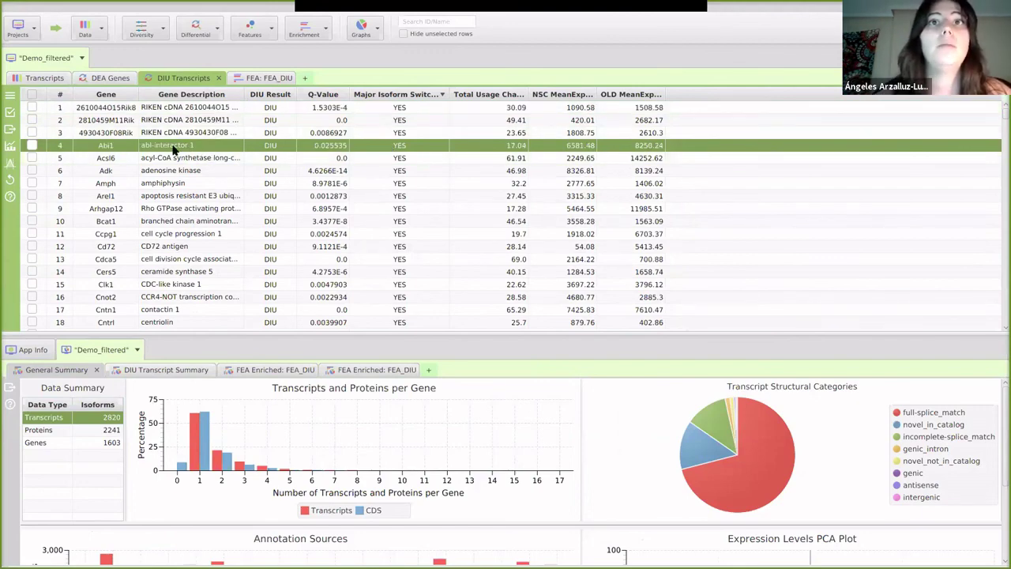
right_click(172, 149)
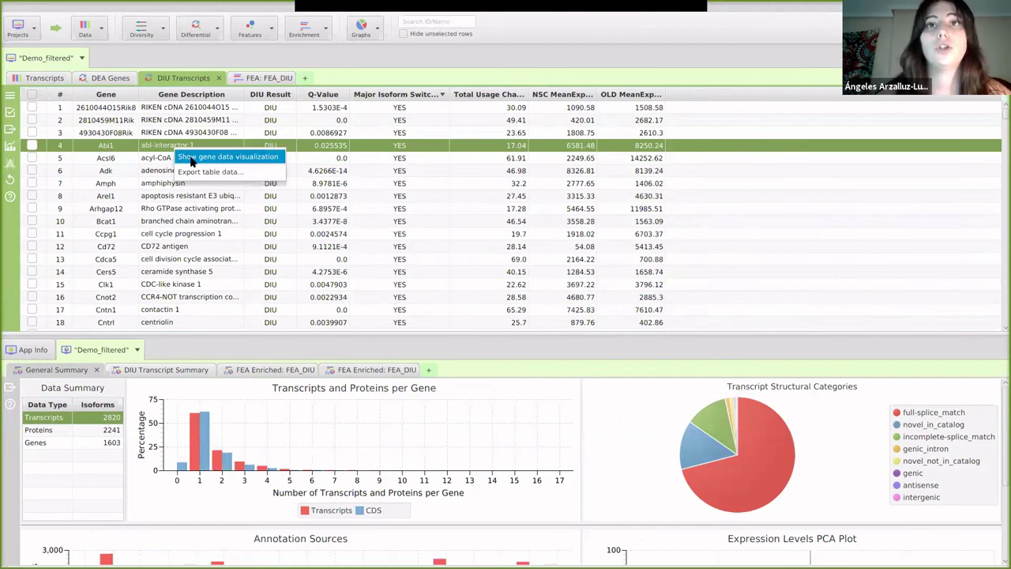
left_click(228, 157)
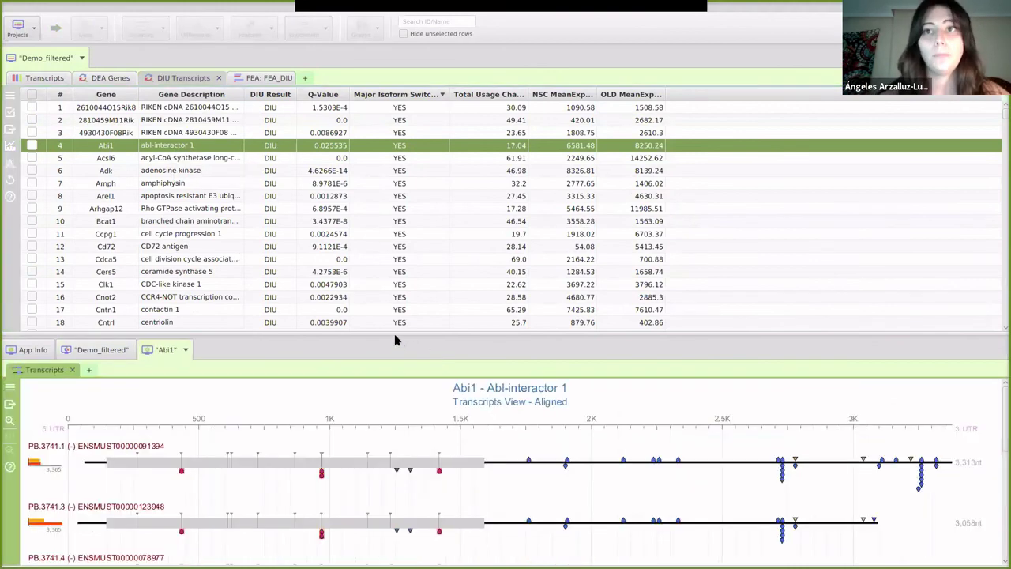
left_click_drag(399, 285, 400, 252)
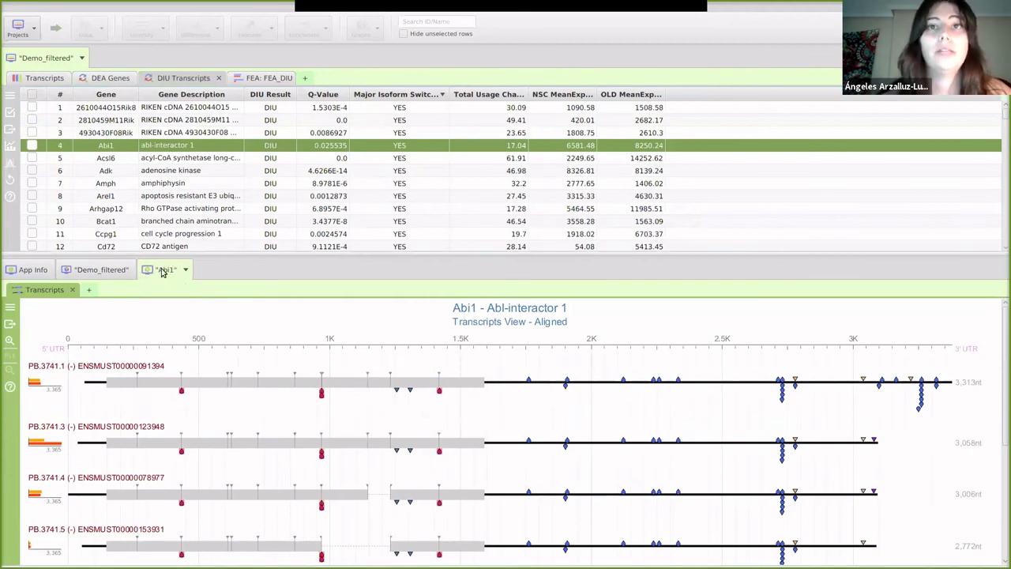
Open the Expression Charts for Abi1 and compare its gene-level and transcript-level expression between NSC and OLD
left_click(89, 291)
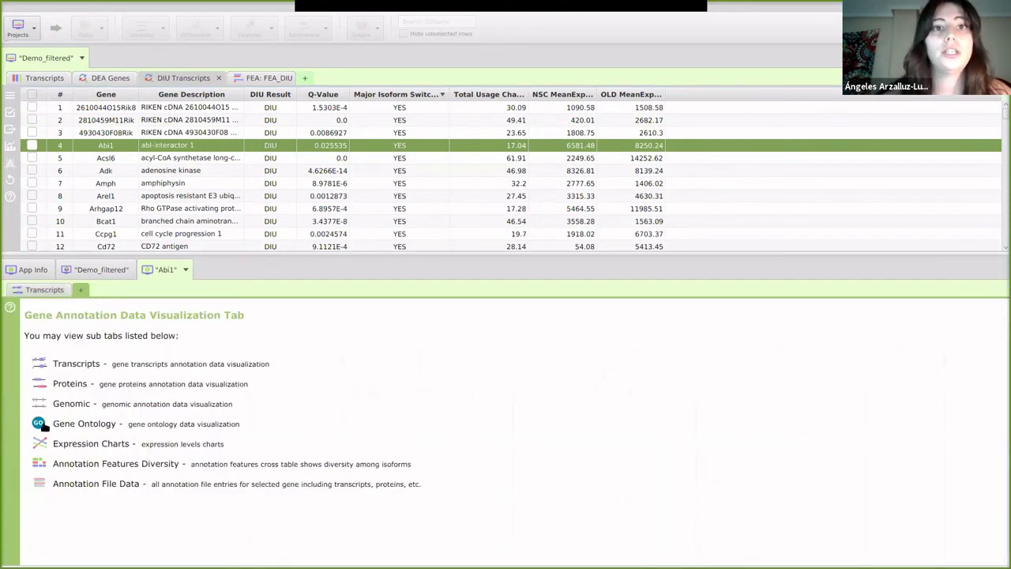
left_click(83, 447)
left_click_drag(425, 255, 428, 240)
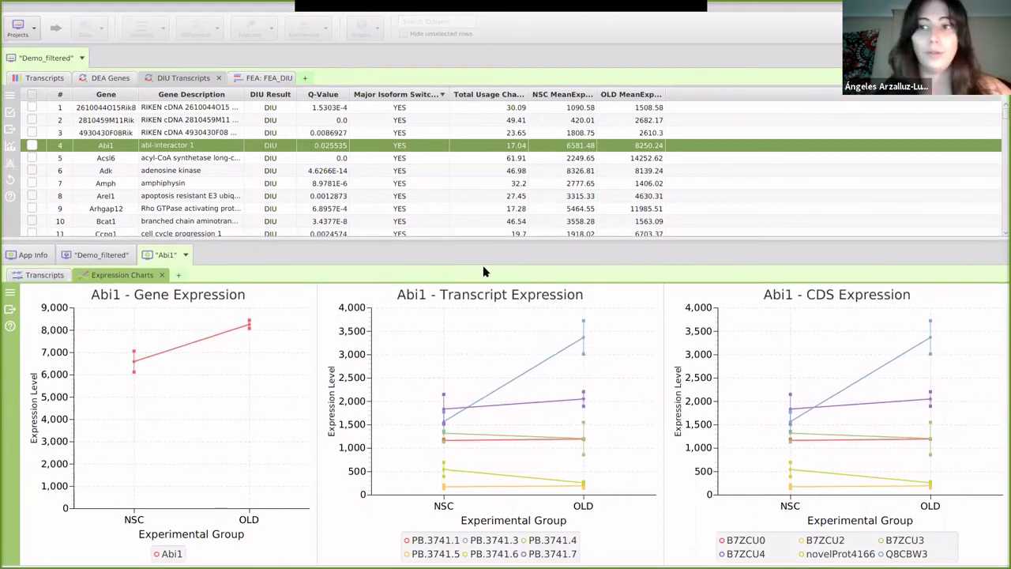
left_click(393, 149)
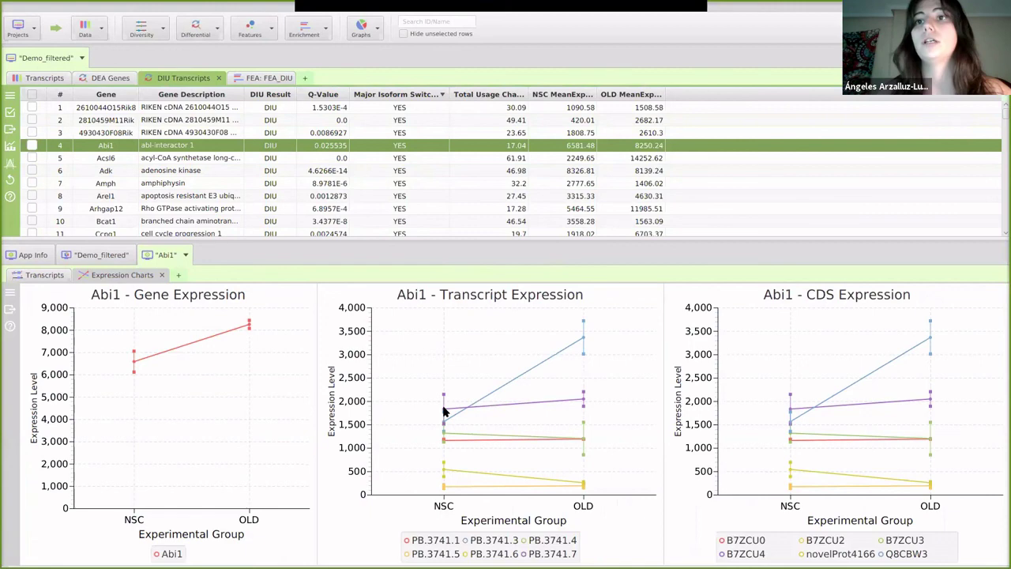
mouse_move(444, 411)
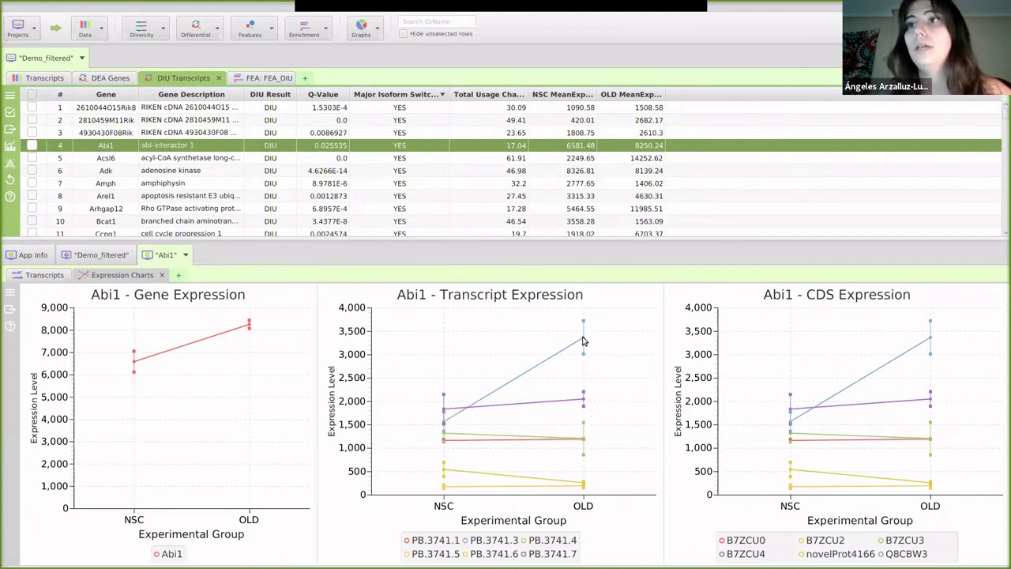
mouse_move(584, 340)
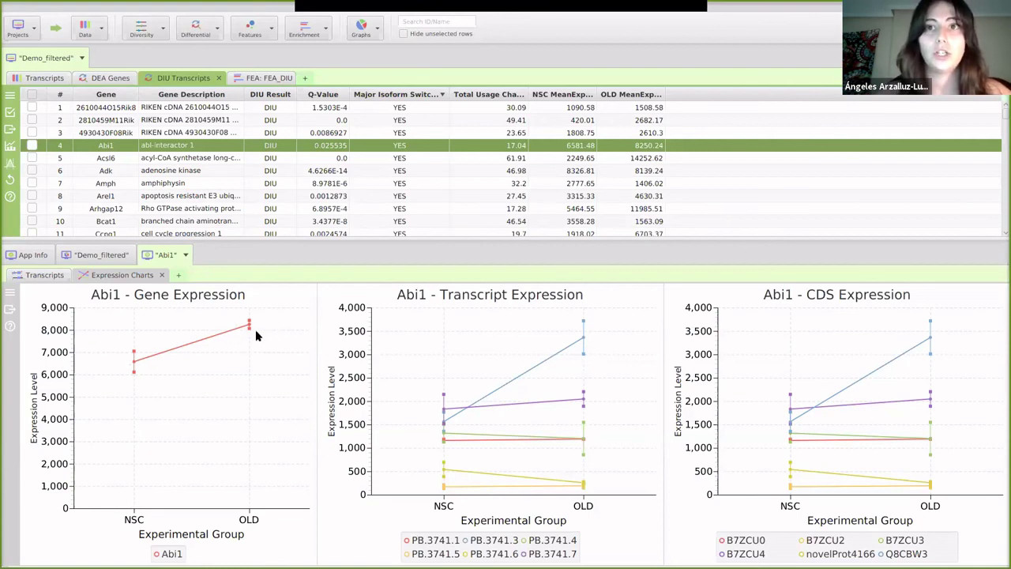
mouse_move(249, 329)
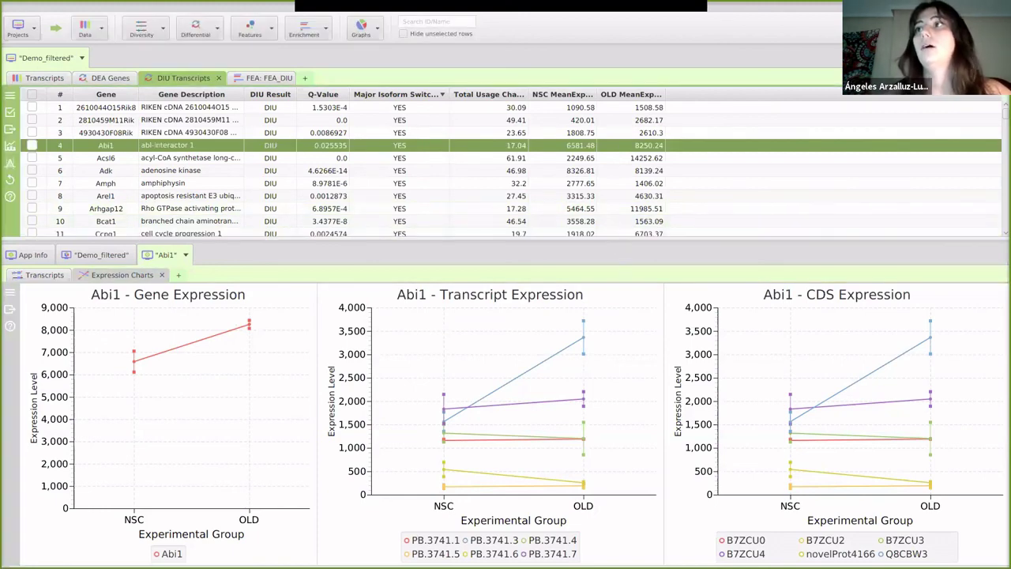
Add the Isoforms column to the DIU Transcripts table and enlarge the table area
left_click(1001, 96)
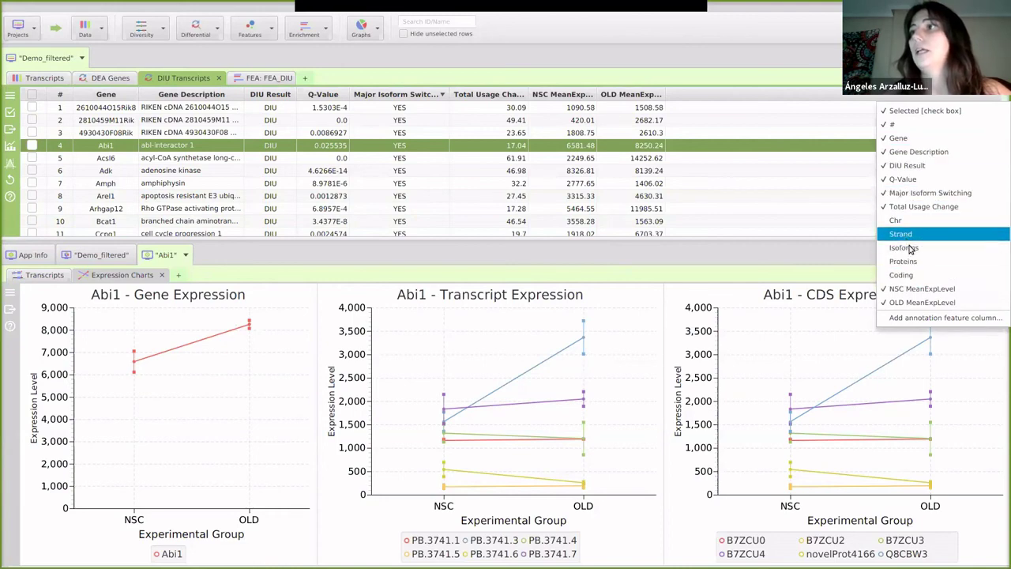
left_click(904, 247)
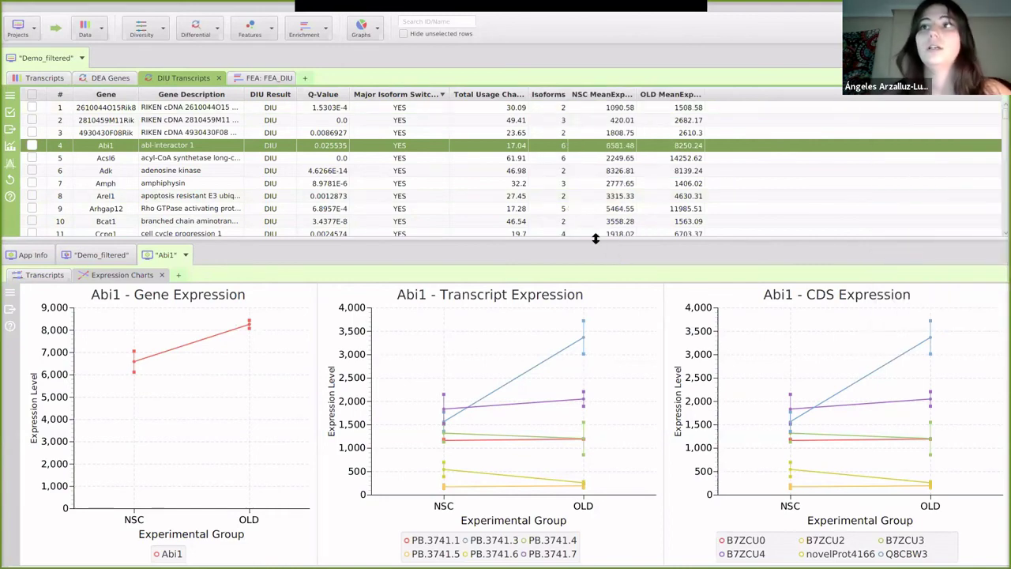
left_click_drag(596, 242, 659, 368)
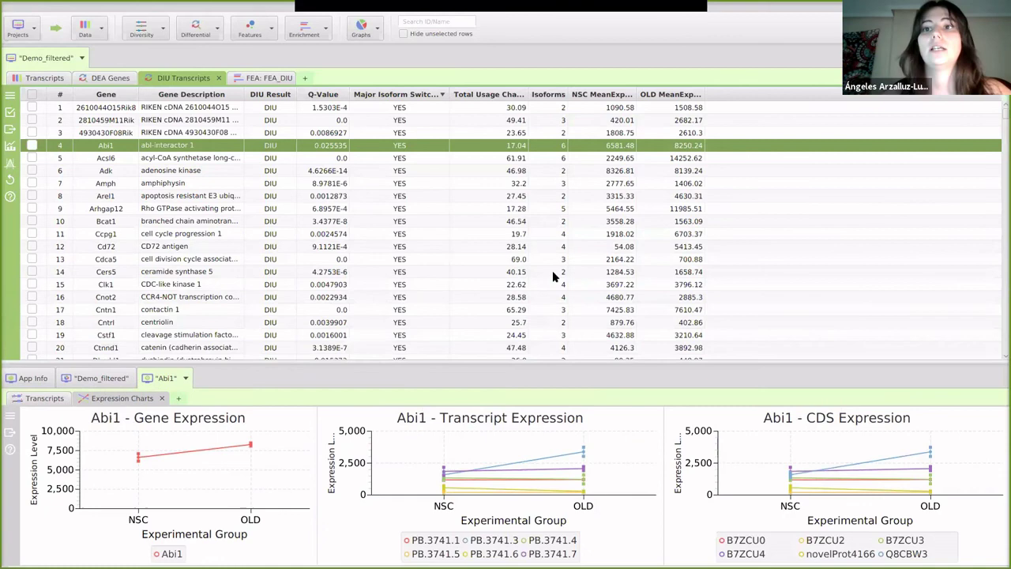
Close the Abi1 Expression Charts and widen the Total Usage Change column to fit its full heading
left_click(163, 398)
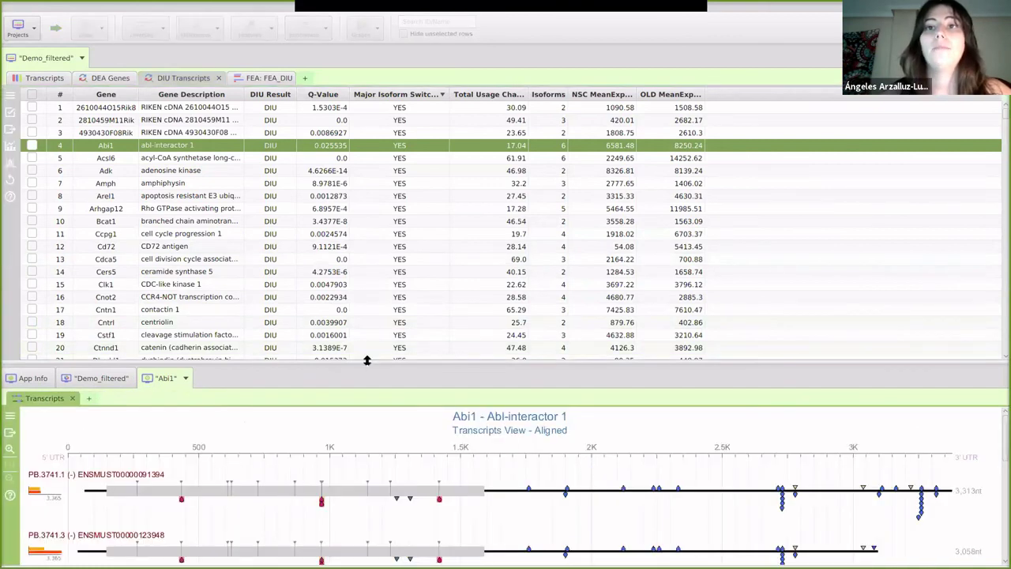
left_click_drag(367, 363, 368, 306)
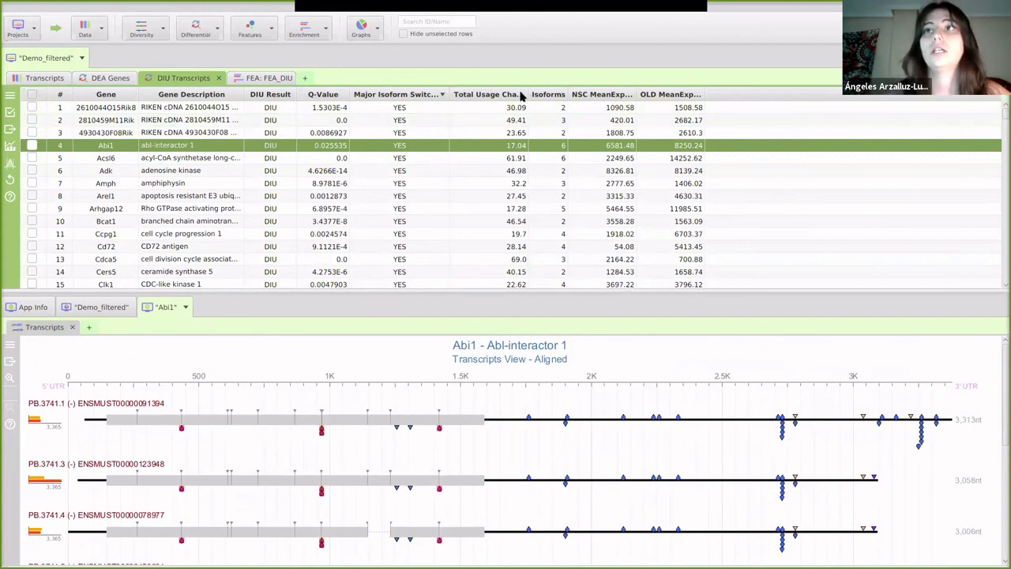
mouse_move(527, 95)
left_mouse_down()
mouse_move(553, 98)
mouse_move(545, 96)
left_mouse_up()
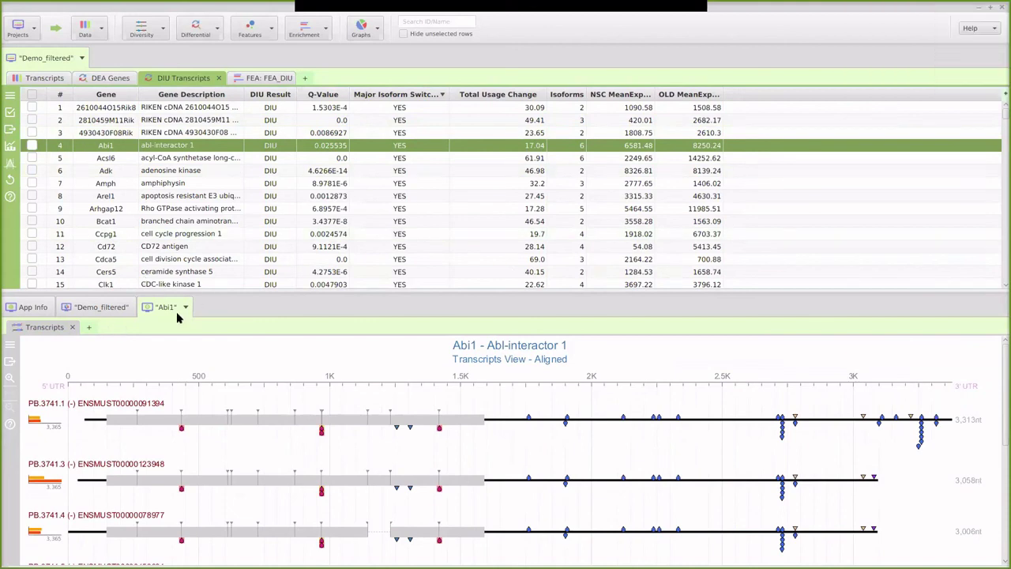
Show the DIU Transcript Summary of Demo_filtered and examine its DIU results pie chart and usage change plot
left_click(117, 308)
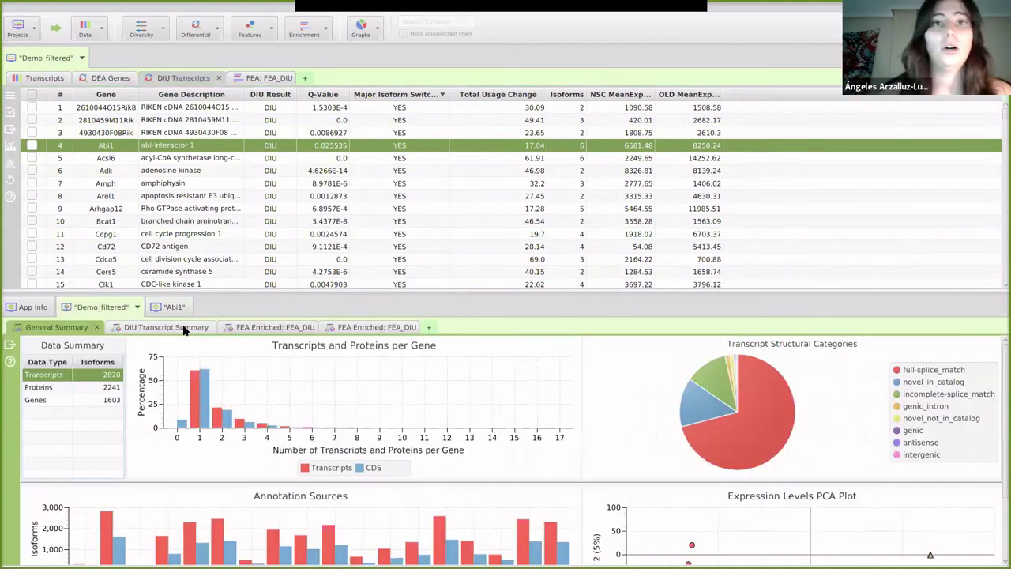
left_click(184, 327)
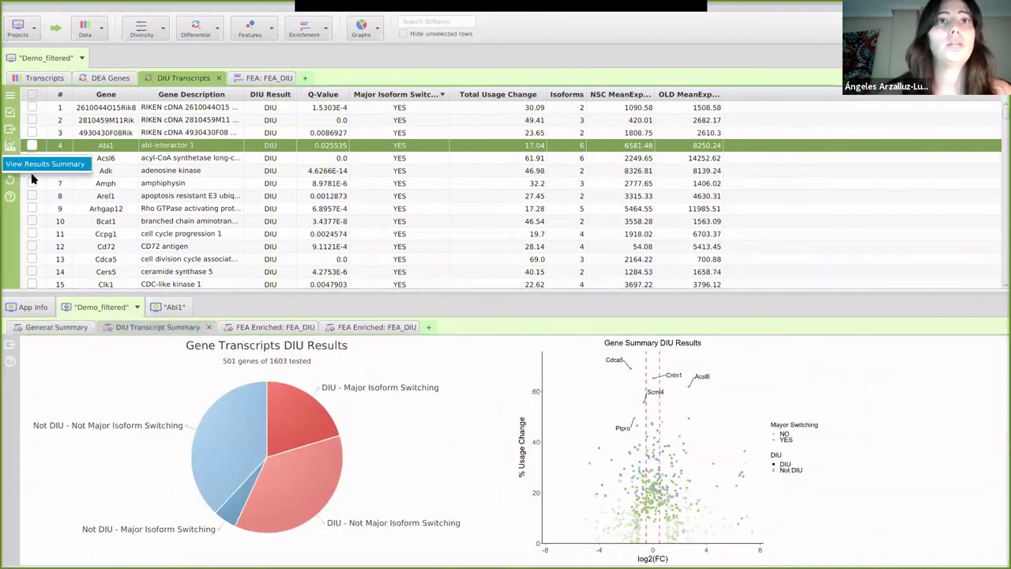
left_click(162, 325)
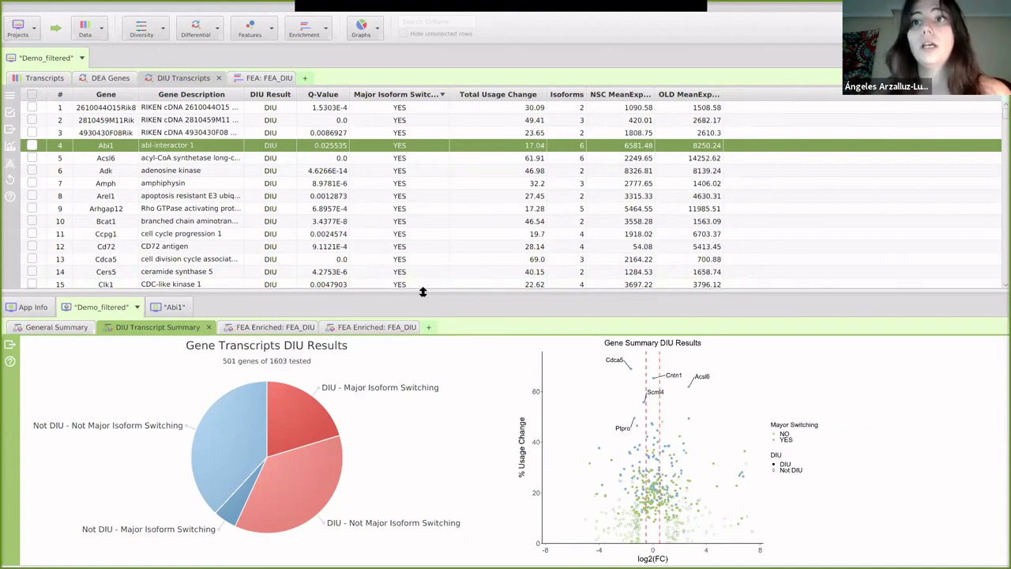
left_click_drag(423, 290, 420, 286)
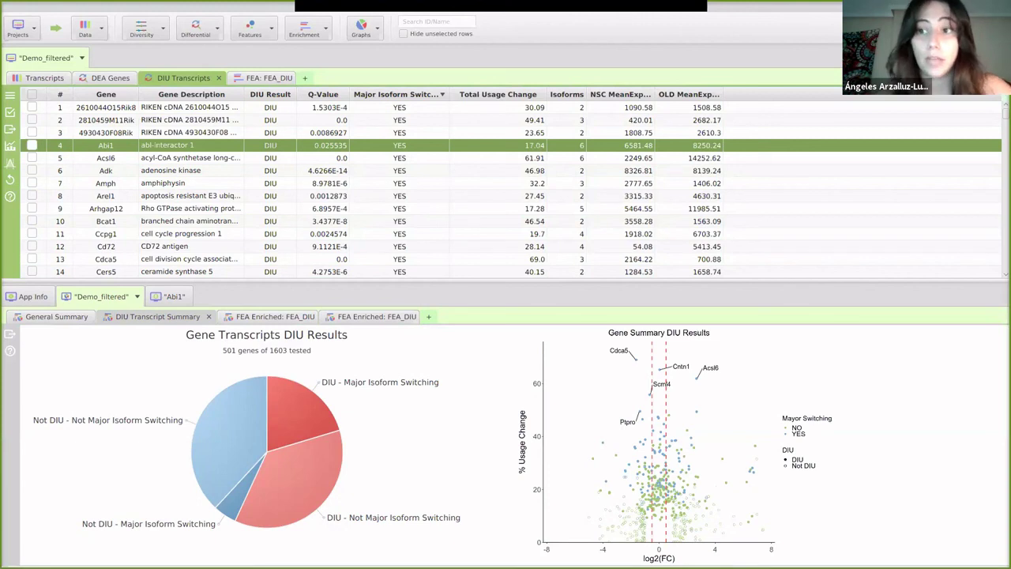
left_click(117, 78)
left_click(183, 79)
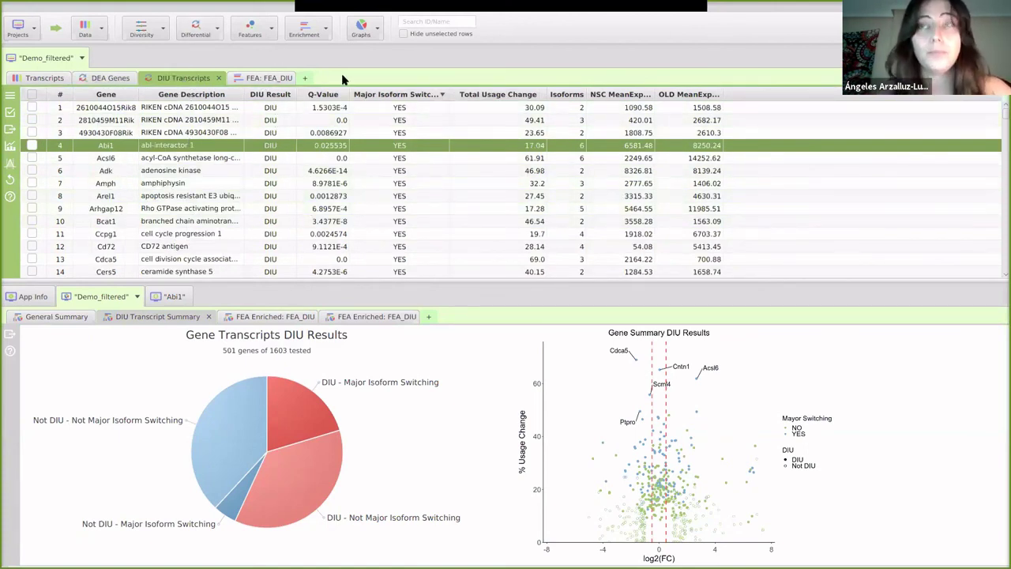
Open the Functional Enrichment Analysis parameters for a new analysis of the Demo_filtered project
left_click(313, 29)
mouse_move(324, 49)
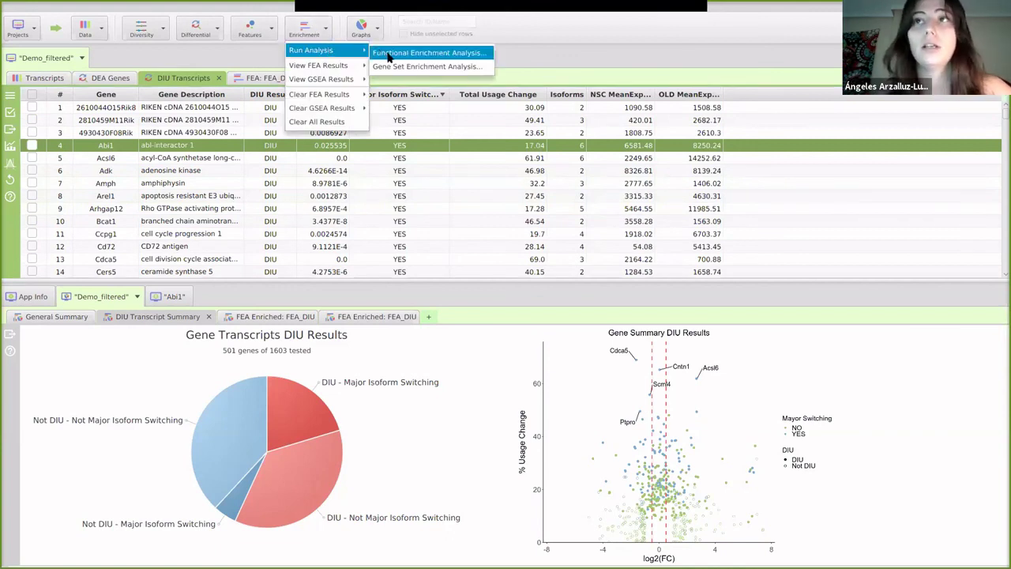
left_click(387, 53)
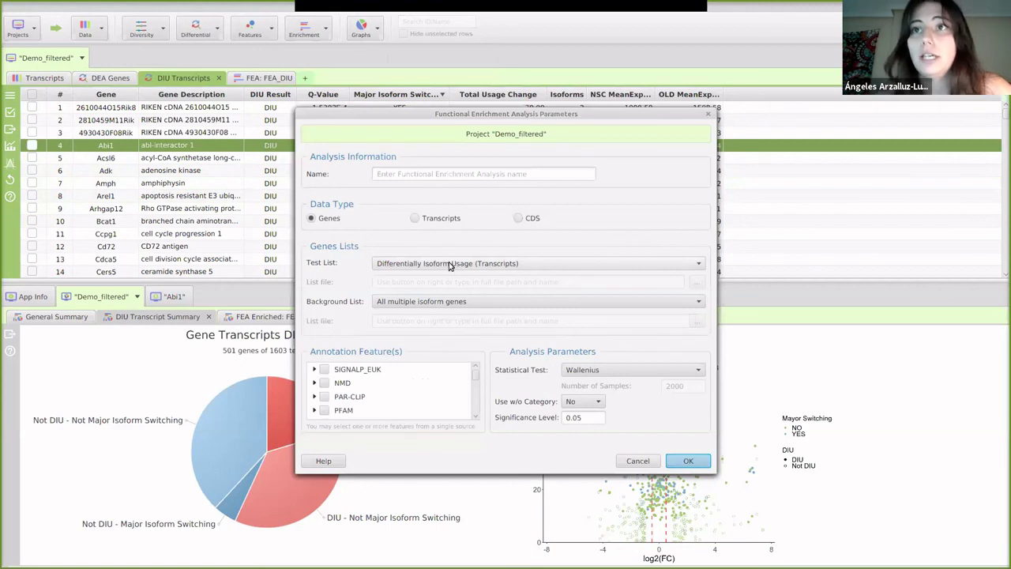
Try the Use list from file option for both the test and background gene lists, without choosing a file
left_click(448, 265)
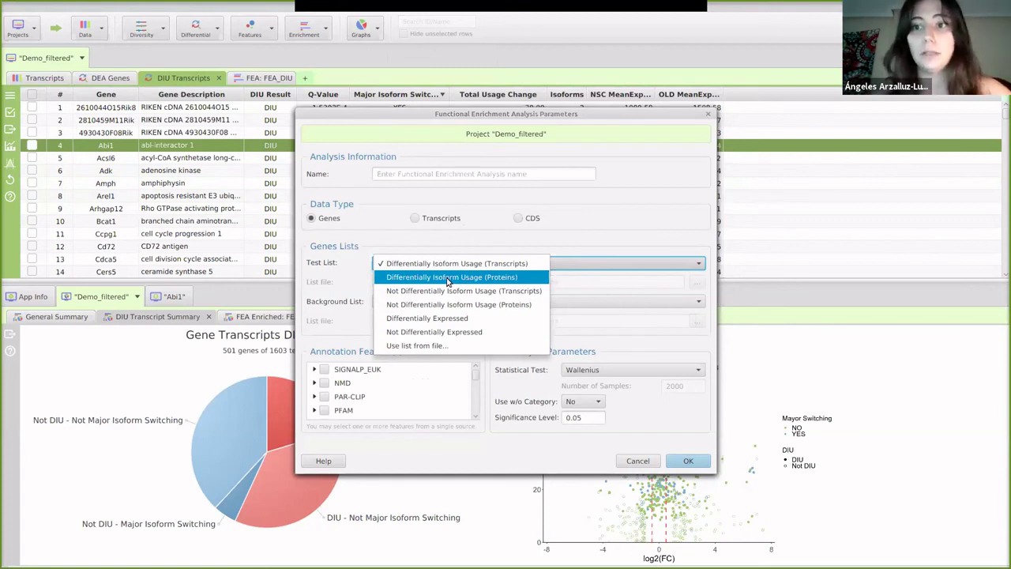
left_click(424, 347)
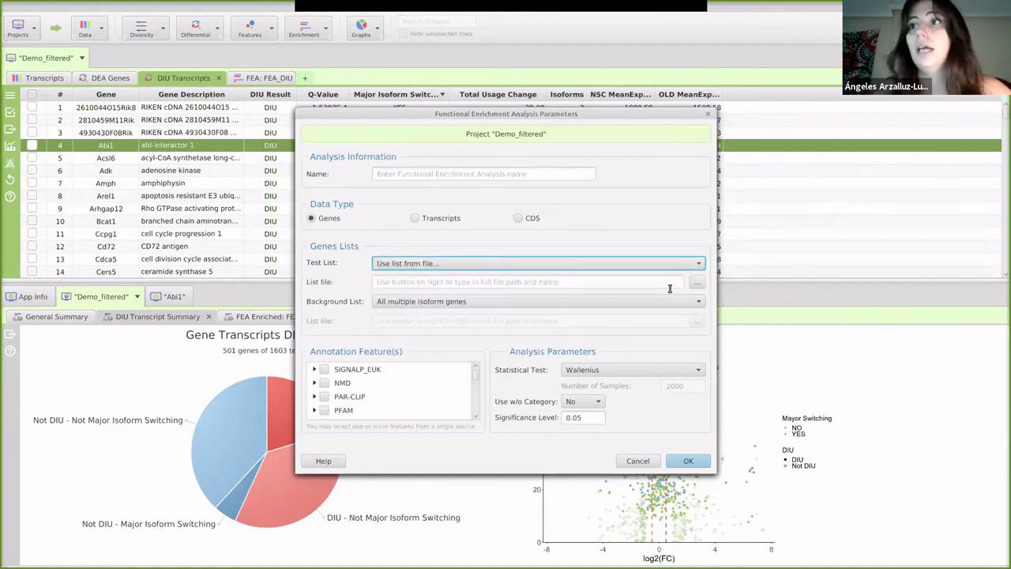
left_click(694, 285)
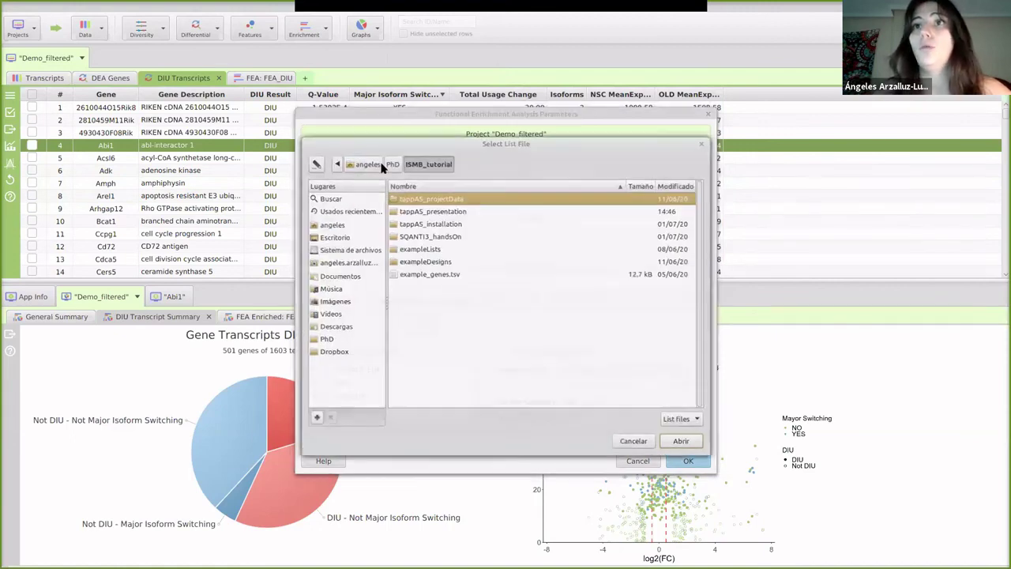
left_click(635, 442)
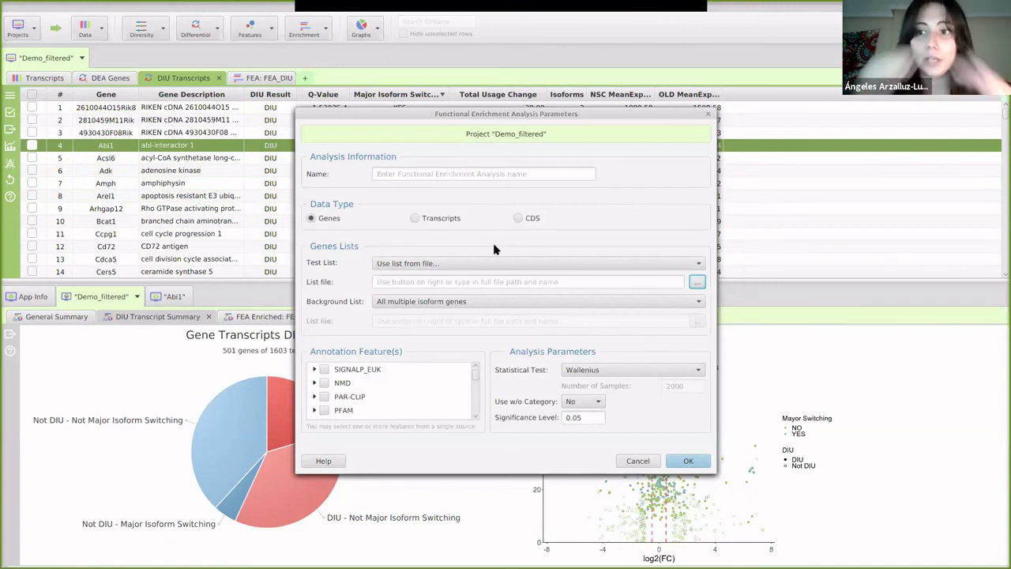
left_click(458, 307)
left_click(447, 330)
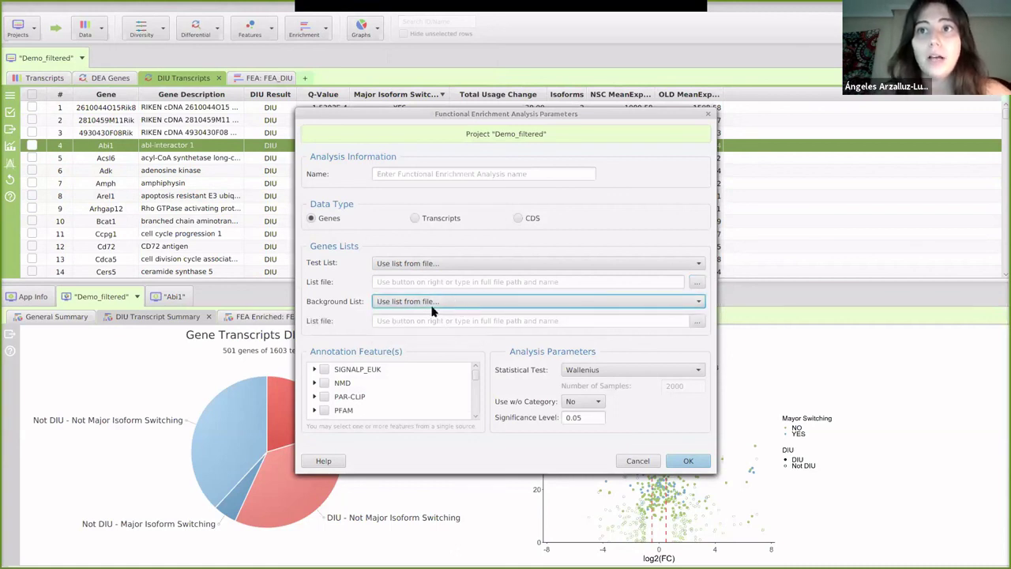
Set the test list to Differentially Isoform Usage (Transcripts) and the background list to All Genes
left_click(430, 264)
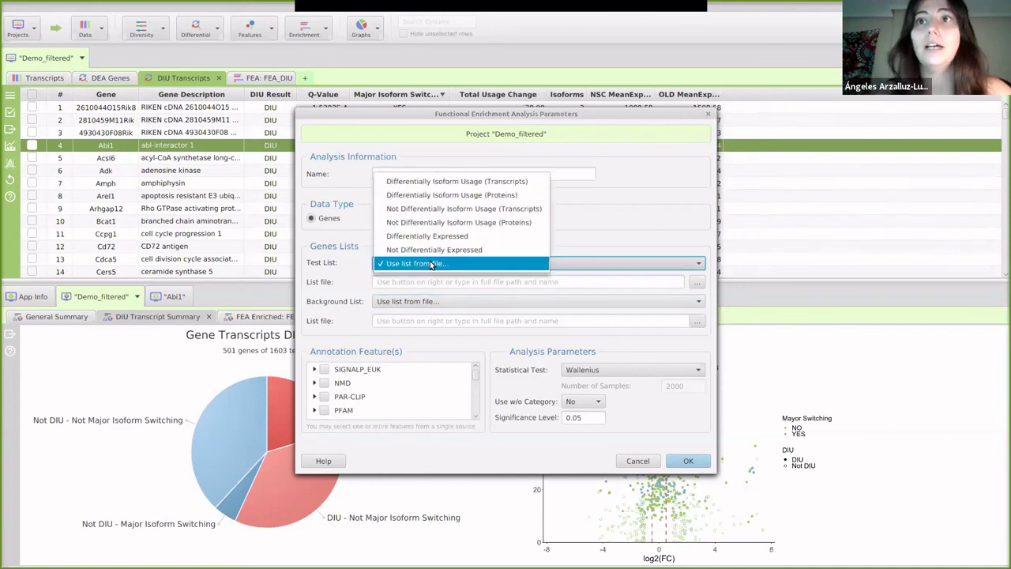
left_click(449, 182)
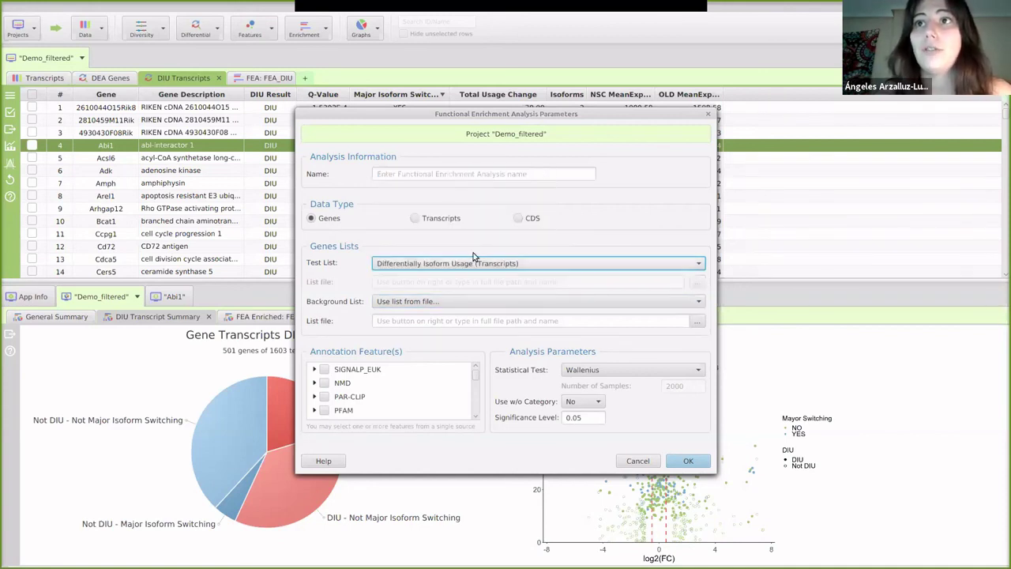
left_click(485, 301)
left_click(440, 274)
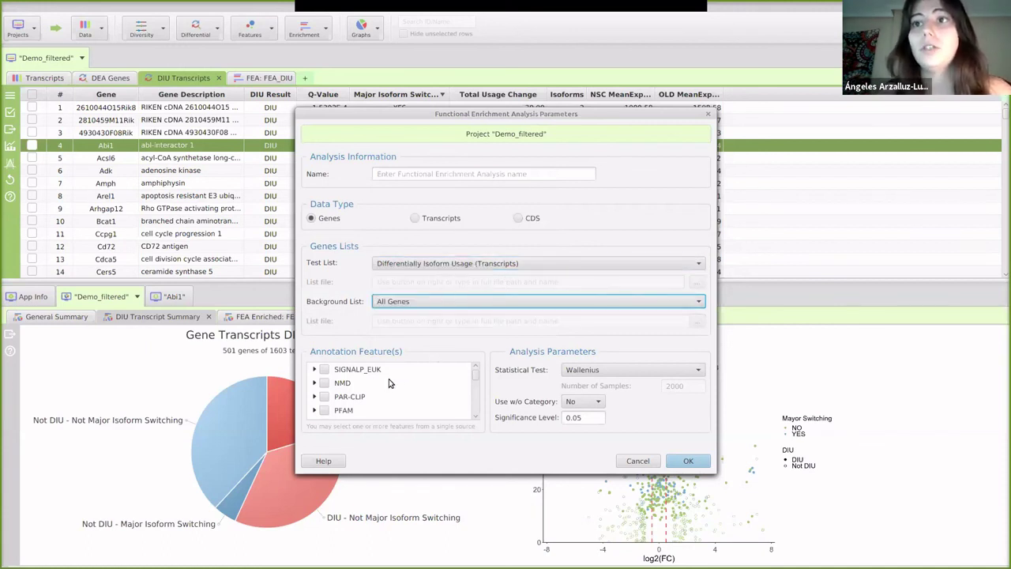
Include all annotation features in the enrichment analysis, from SIGNALP_EUK through PFAM, COILS, REACTOME and GeneOntology to miRWalk
scroll(345, 393, "down", 3)
scroll(345, 393, "up", 3)
left_click(324, 370)
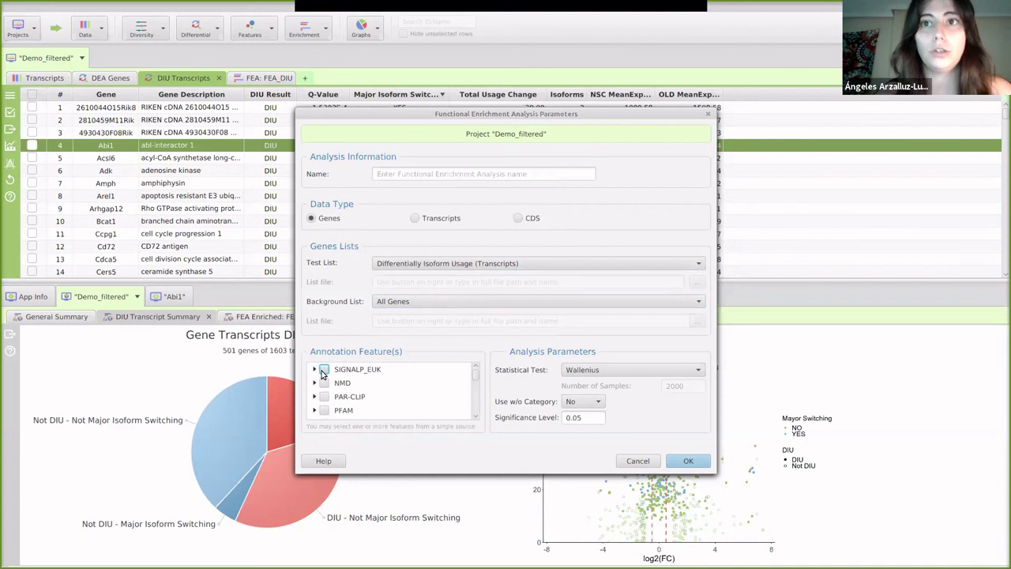
left_click(323, 372)
left_click(324, 397)
scroll(339, 395, "down", 1)
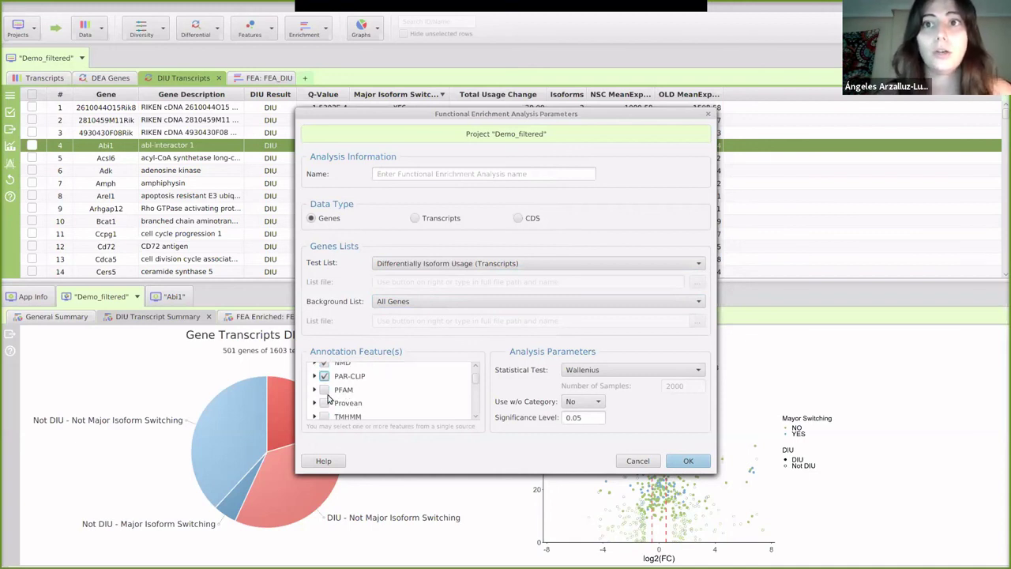
left_click(323, 389)
left_click(323, 403)
scroll(326, 405, "down", 1)
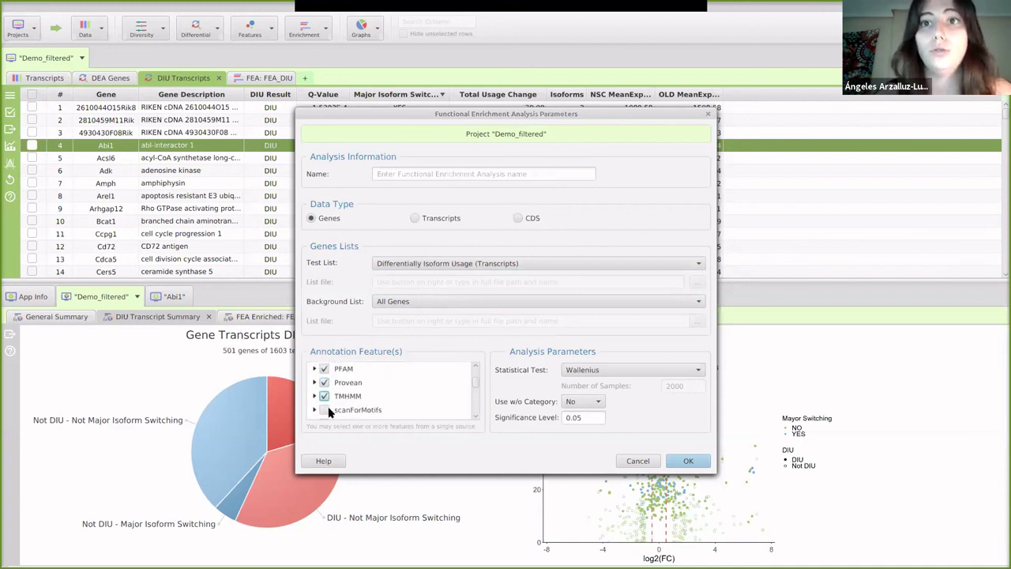
left_click(323, 409)
scroll(326, 398, "down", 2)
left_click(325, 382)
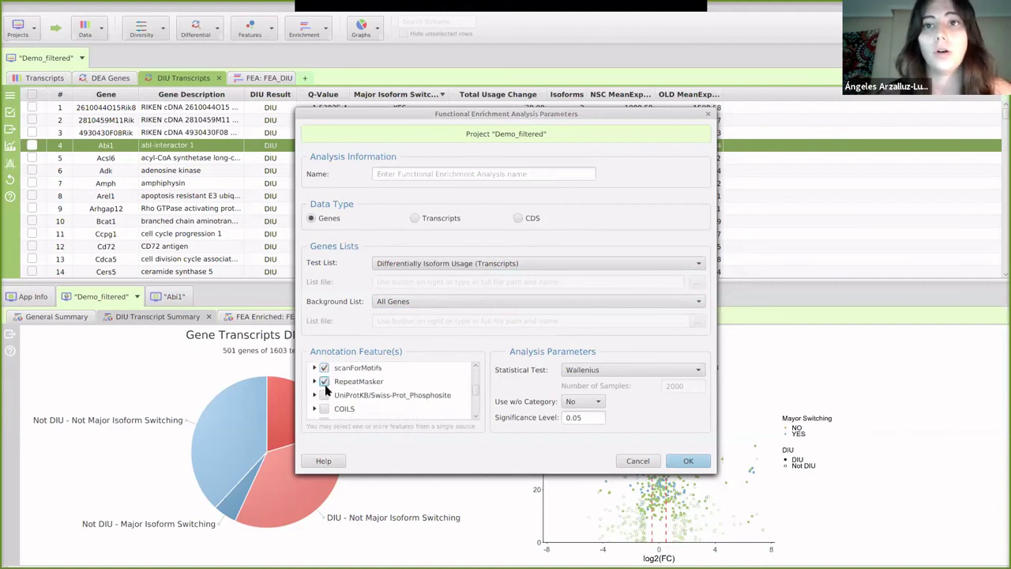
left_click(323, 408)
scroll(324, 395, "down", 3)
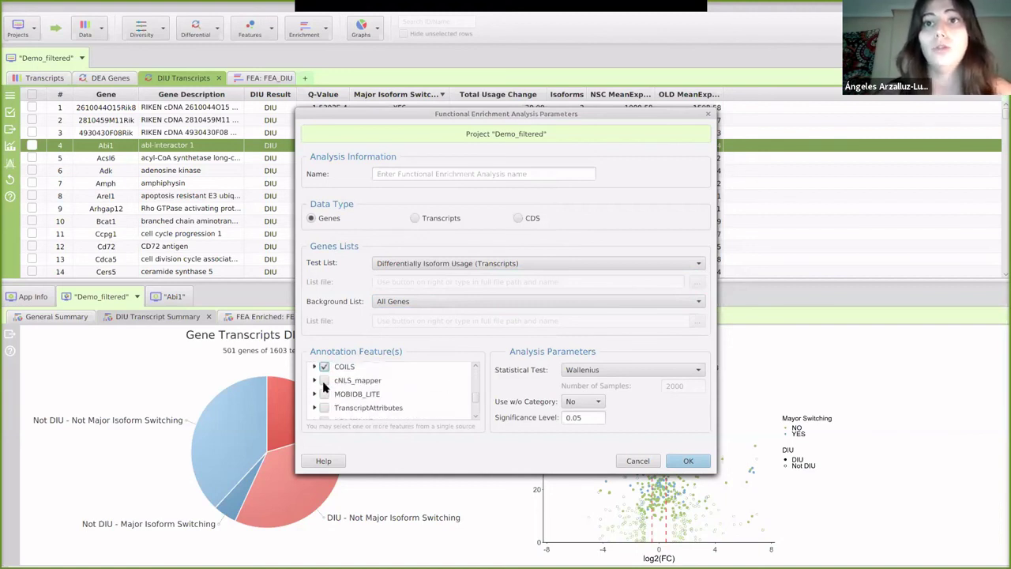
left_click(323, 408)
scroll(324, 408, "down", 3)
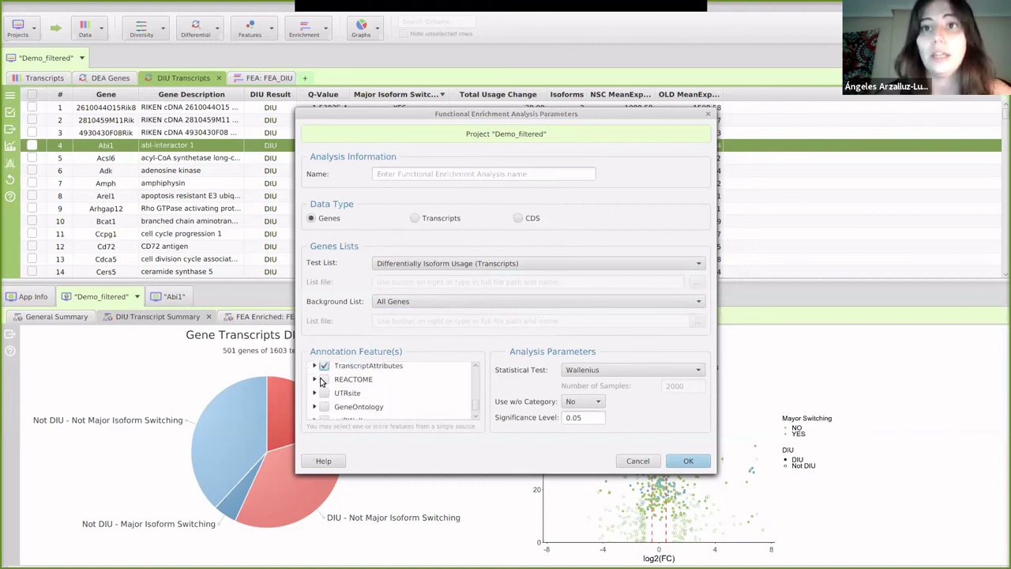
left_click(324, 380)
left_click(324, 392)
left_click(324, 406)
scroll(330, 401, "down", 1)
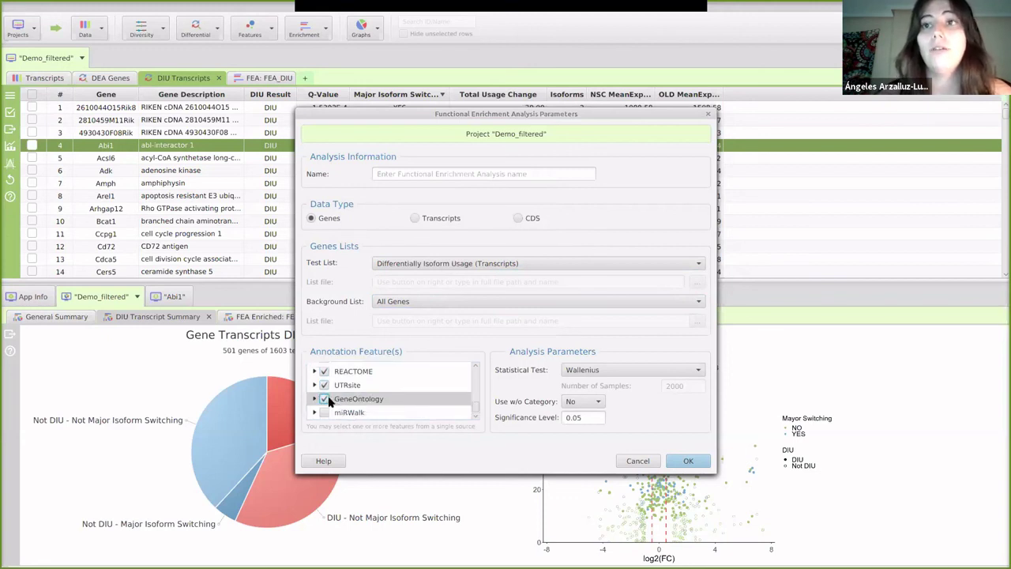
left_click(324, 412)
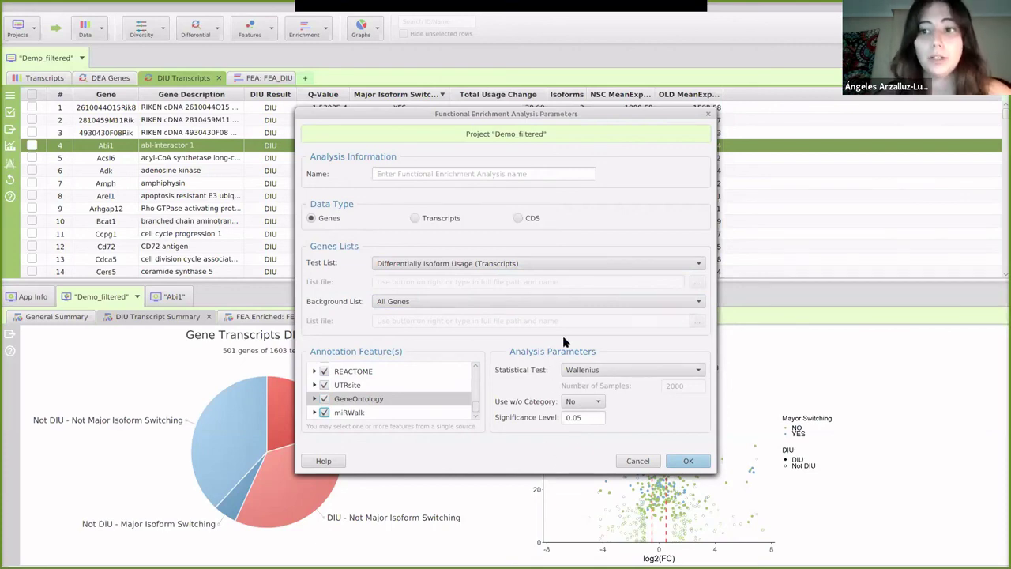
Read the help on the gene list, annotation feature and statistical test parameters, and cancel the new enrichment analysis
left_click(314, 462)
scroll(391, 266, "down", 5)
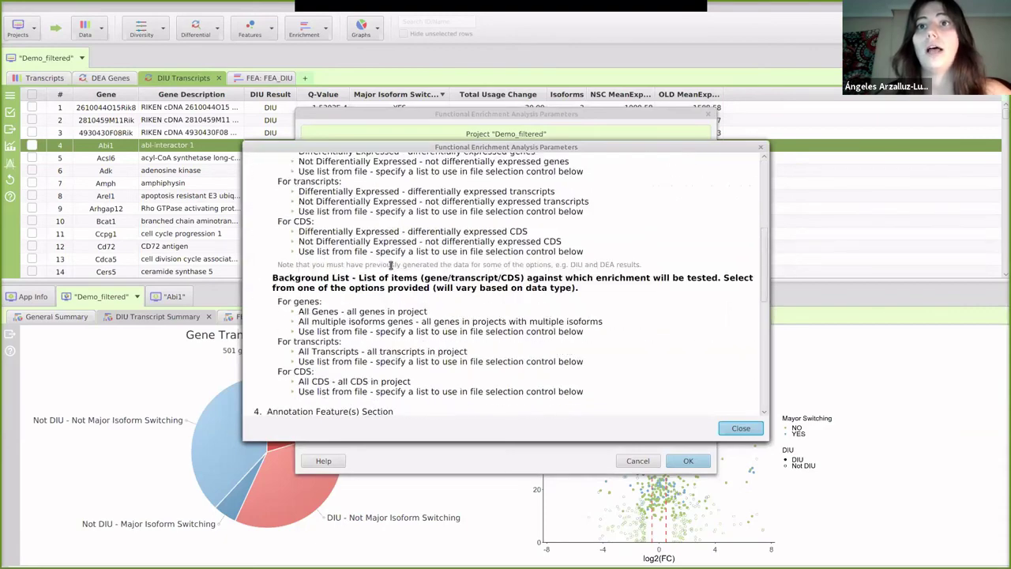
scroll(390, 265, "down", 8)
scroll(458, 244, "up", 4)
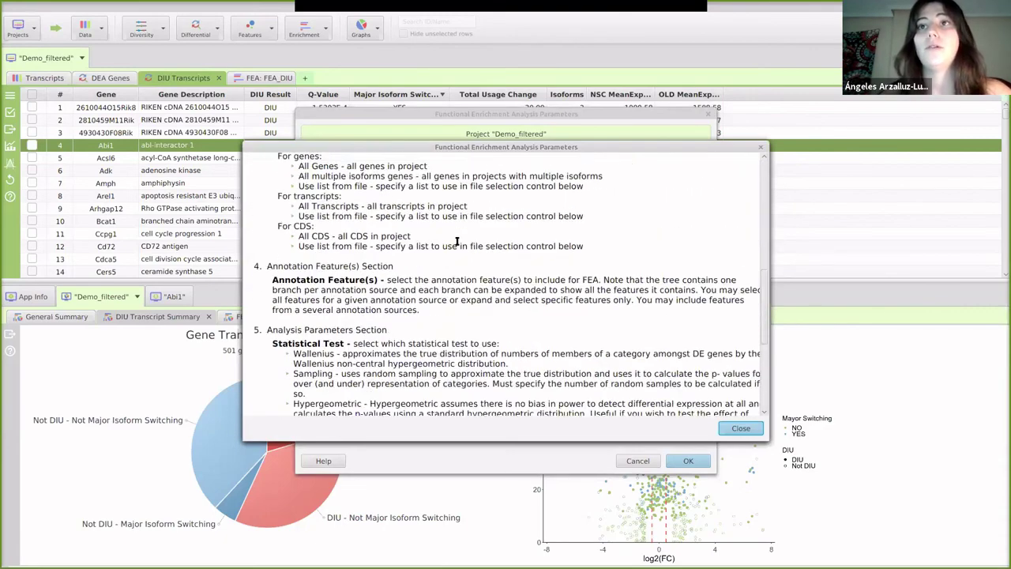
scroll(457, 240, "up", 10)
left_click(741, 428)
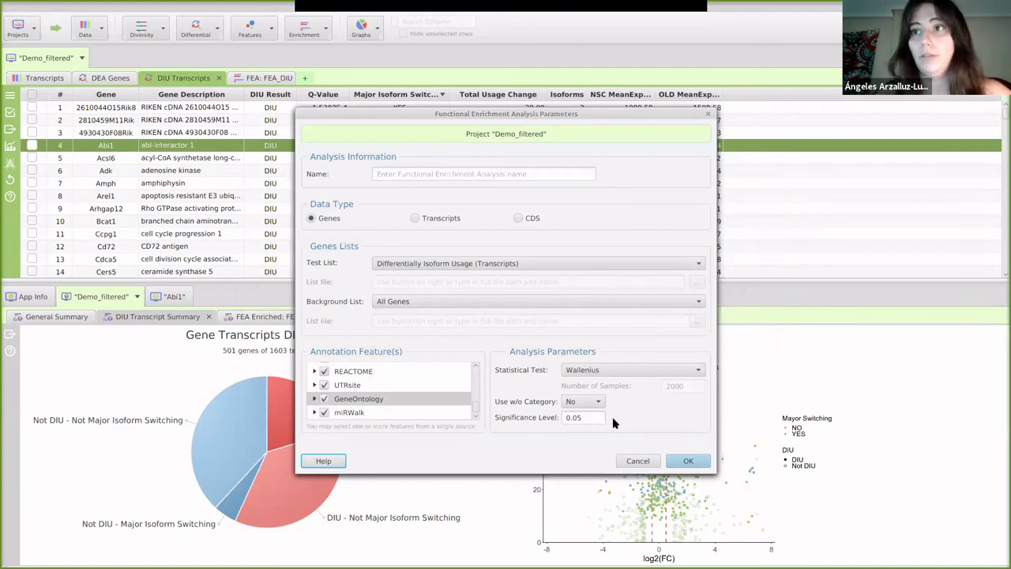
left_click(636, 461)
Show the FEA_DIU results in an enlarged table with a wider Source column, sorted with significant features first
left_click(263, 80)
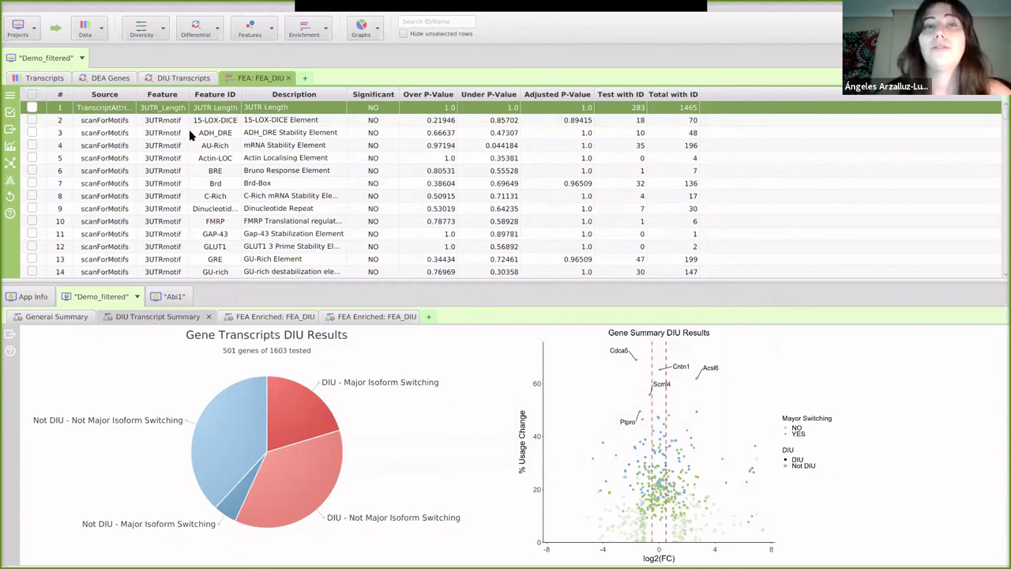
double_click(133, 96)
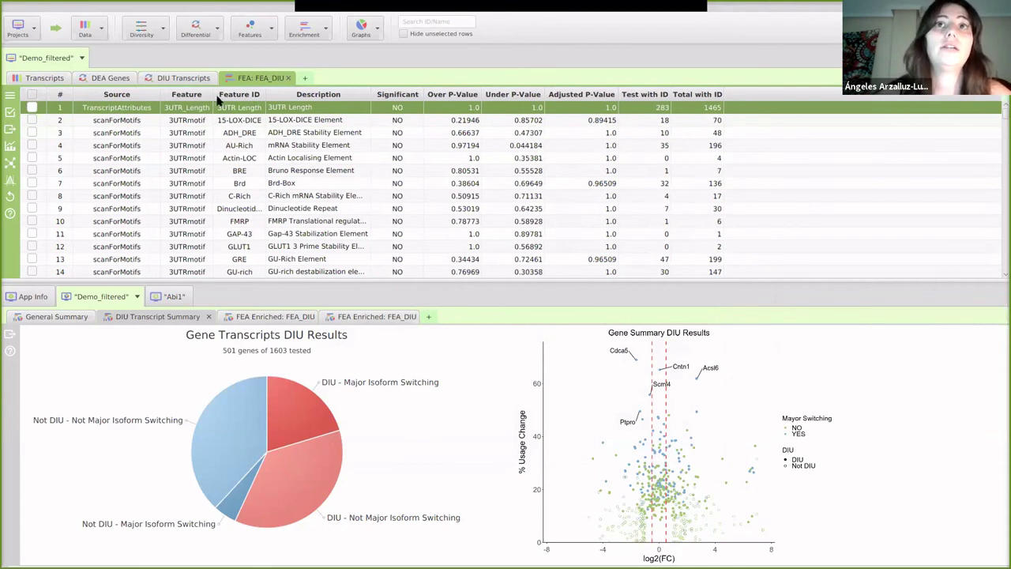
left_click(399, 94)
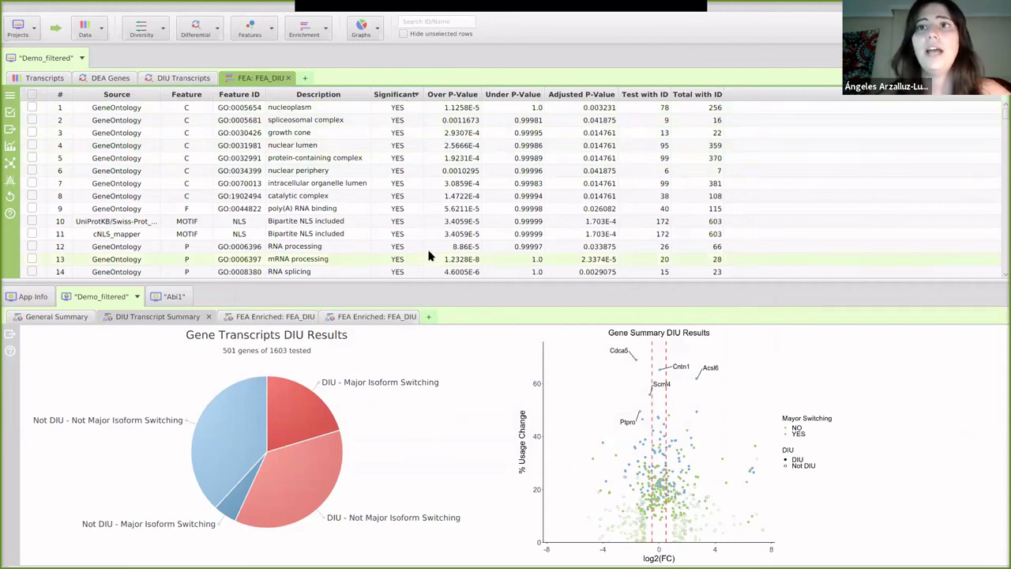
left_click_drag(427, 283, 449, 431)
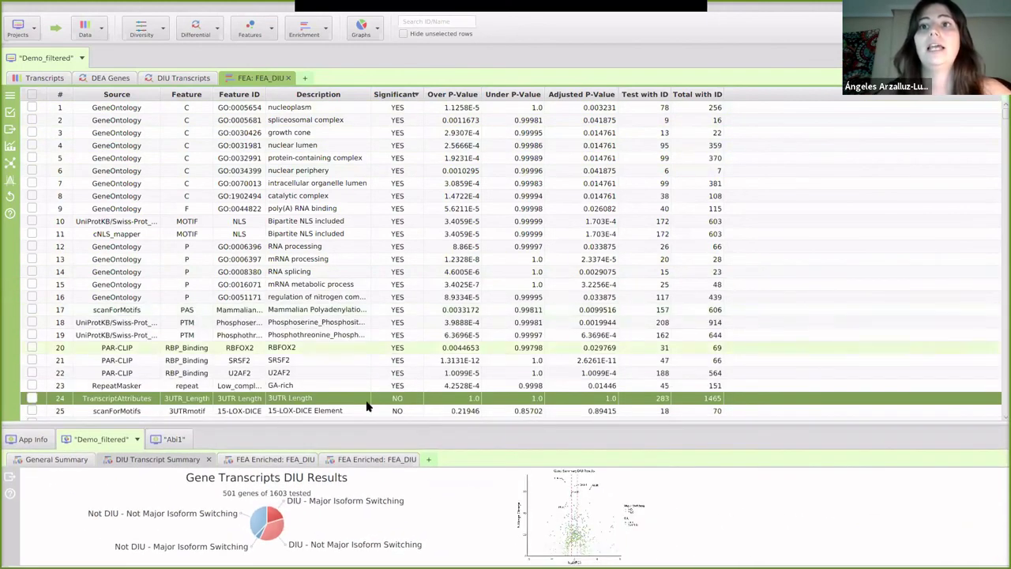
Try to select the range of significant rows from GA-rich up to nucleoplasm in the FEA_DIU table
left_click(354, 386)
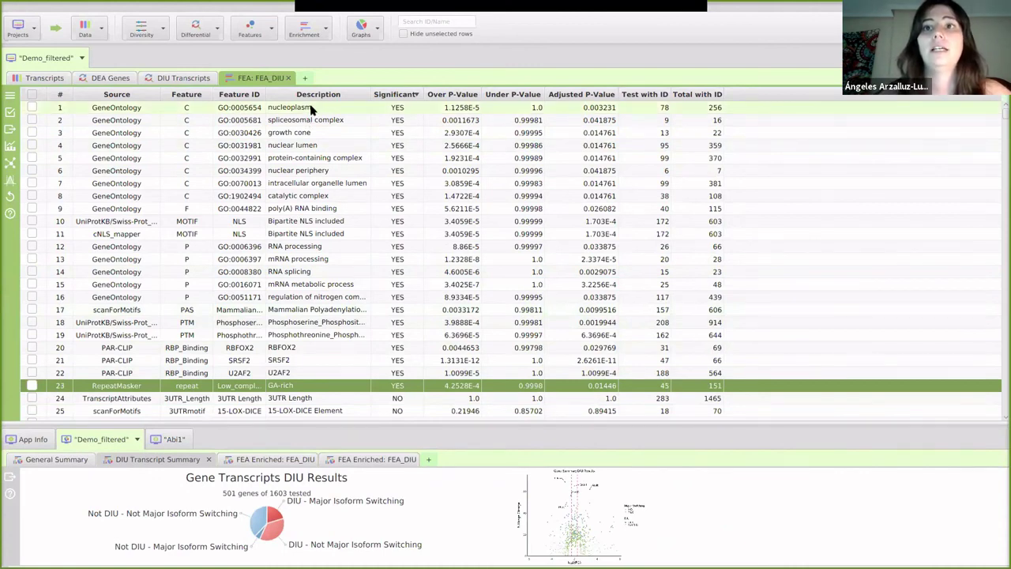
left_click(312, 109, "shift")
left_click(180, 111)
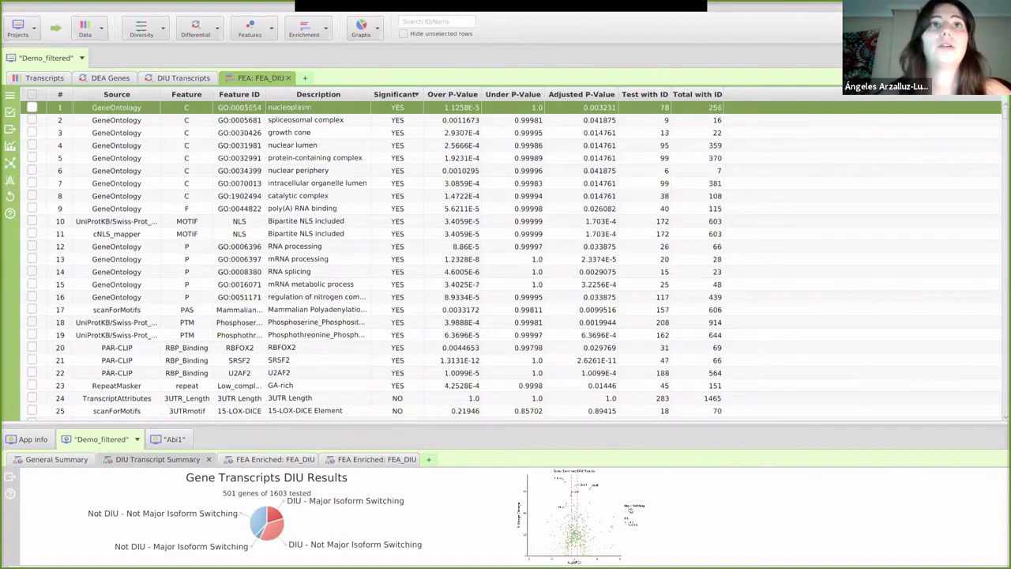
Add all FEA_DIU rows whose Significant value matches YES to the selection, hiding the unselected rows
left_click(9, 109)
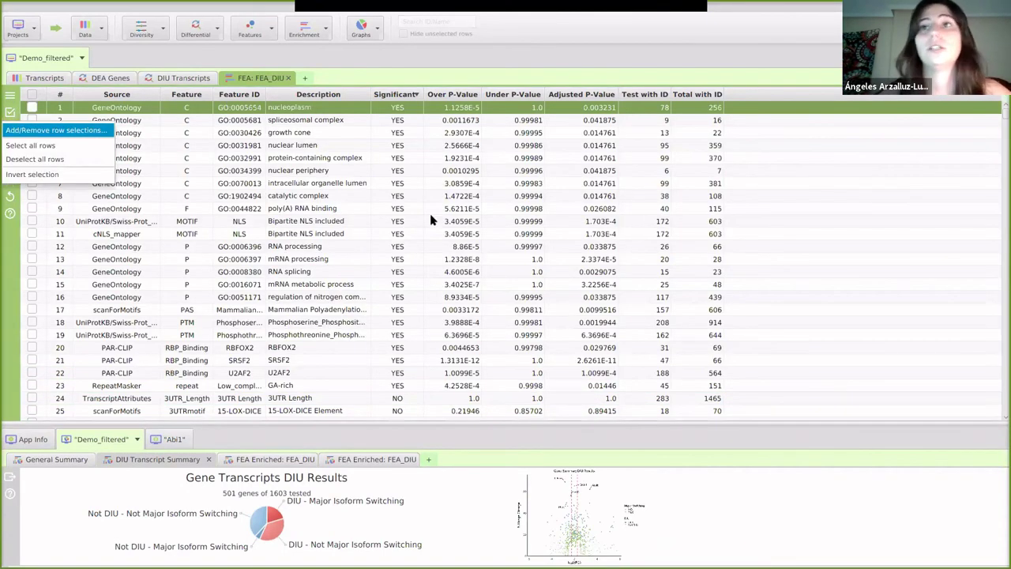
left_click(400, 181)
left_click(414, 179)
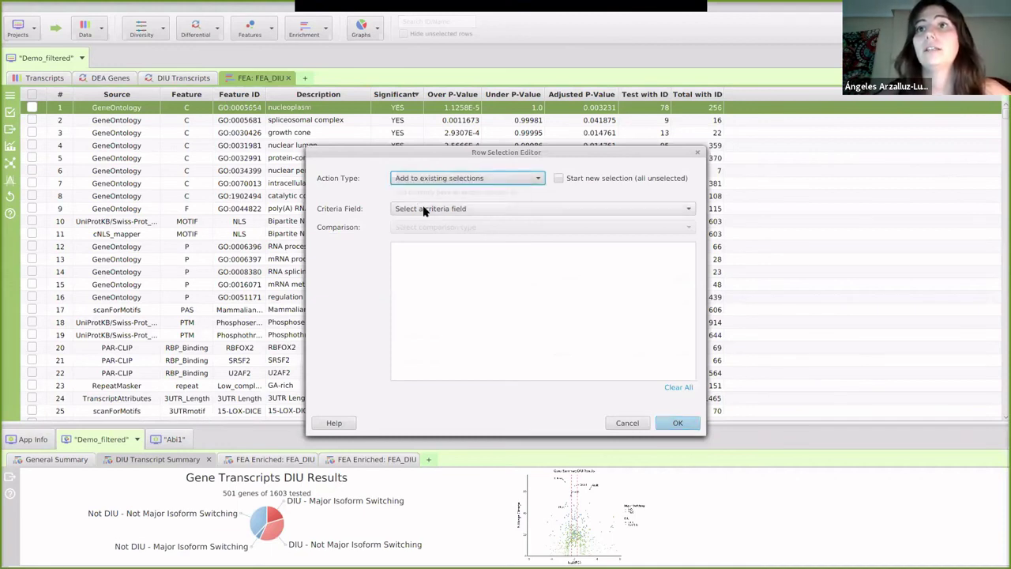
left_click(424, 211)
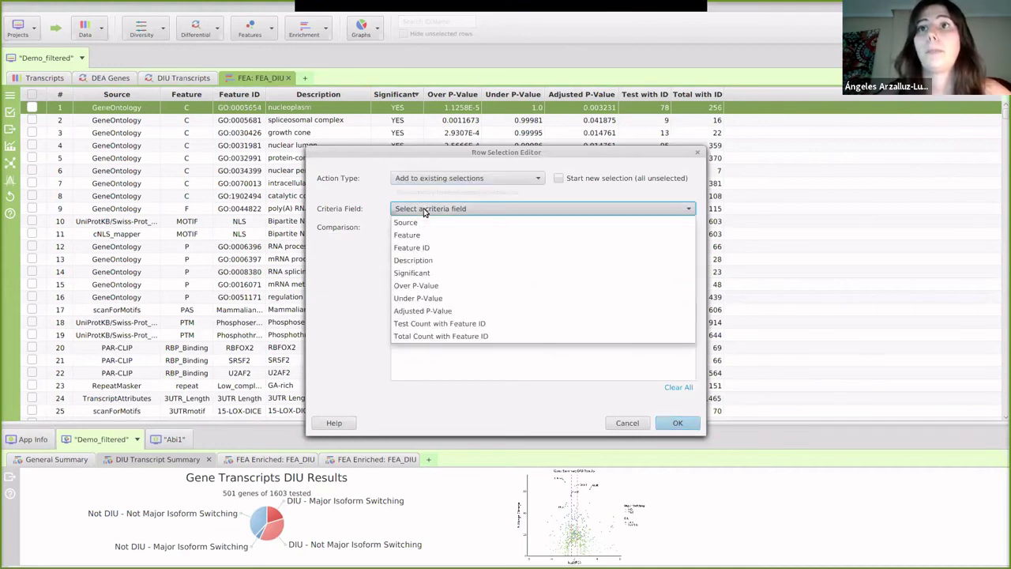
left_click(456, 274)
left_click(408, 262)
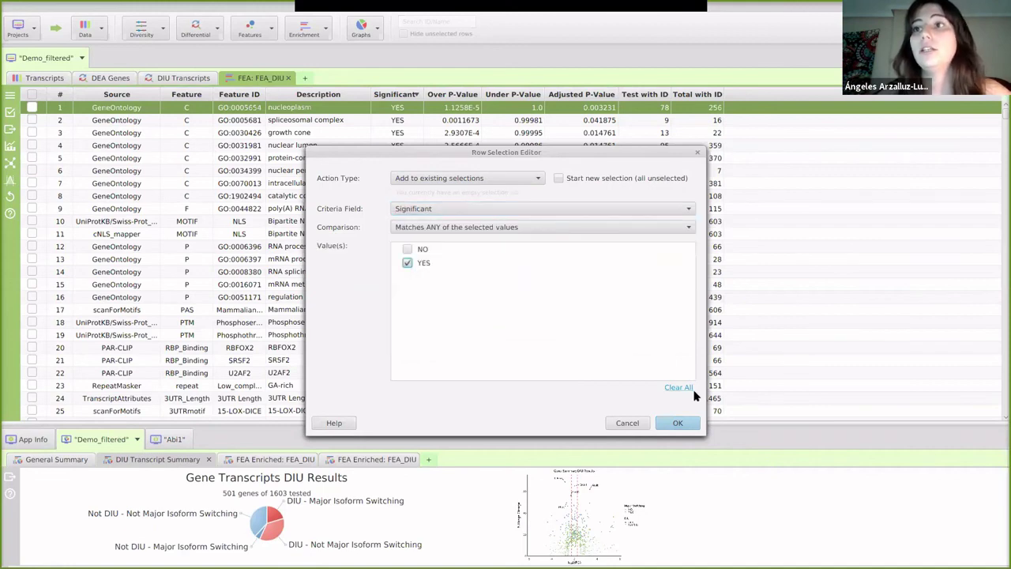
left_click(678, 423)
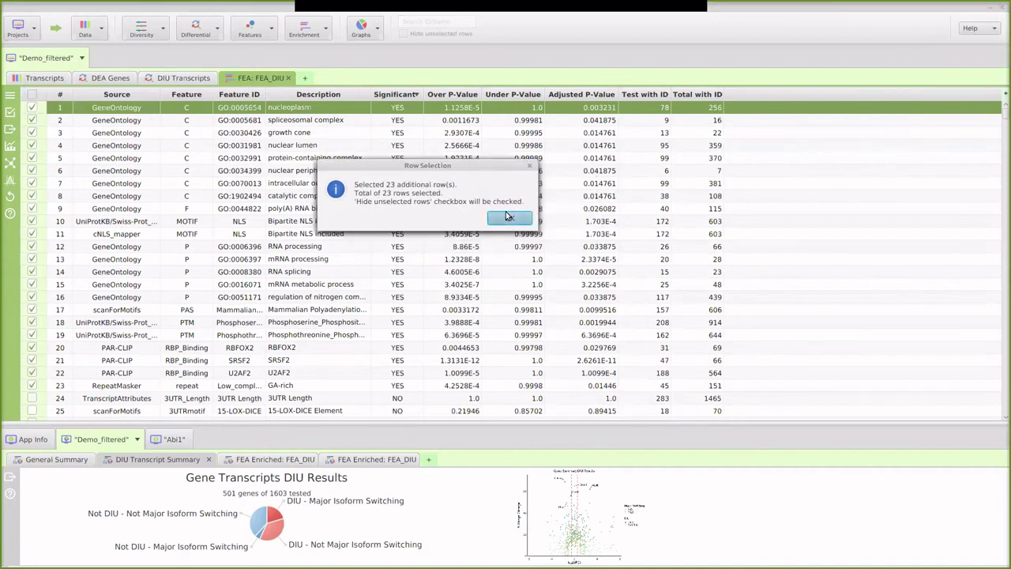
left_click(510, 219)
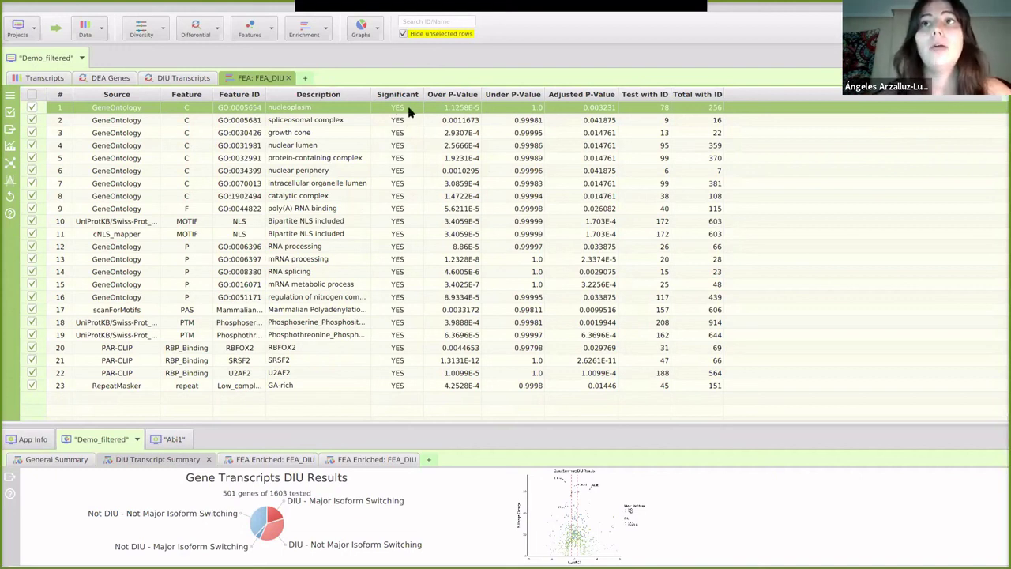
Show the enriched features chart for FEA_DIU and enlarge its area below the results table
left_click(9, 145)
left_click(39, 176)
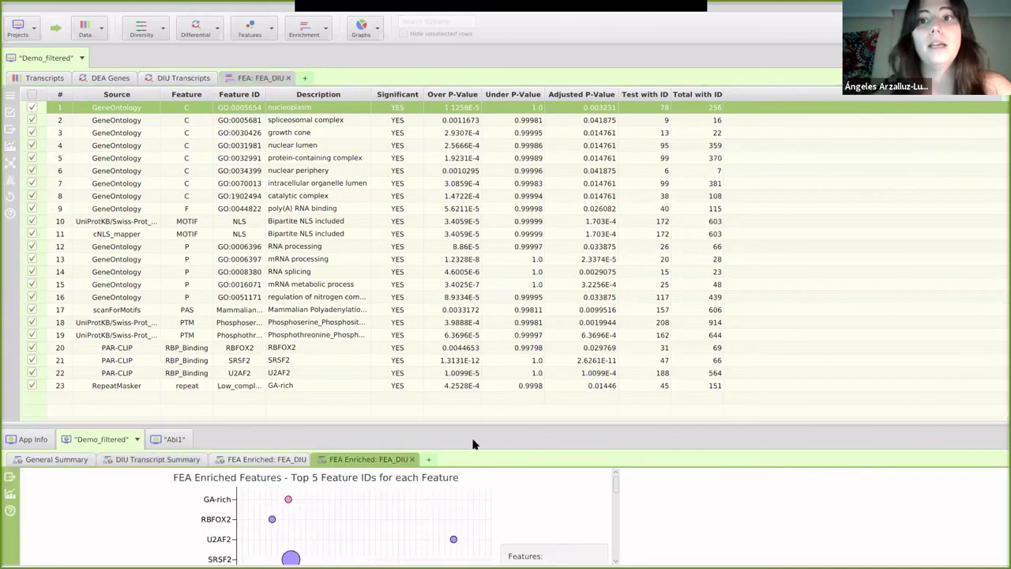
left_click_drag(449, 419, 436, 229)
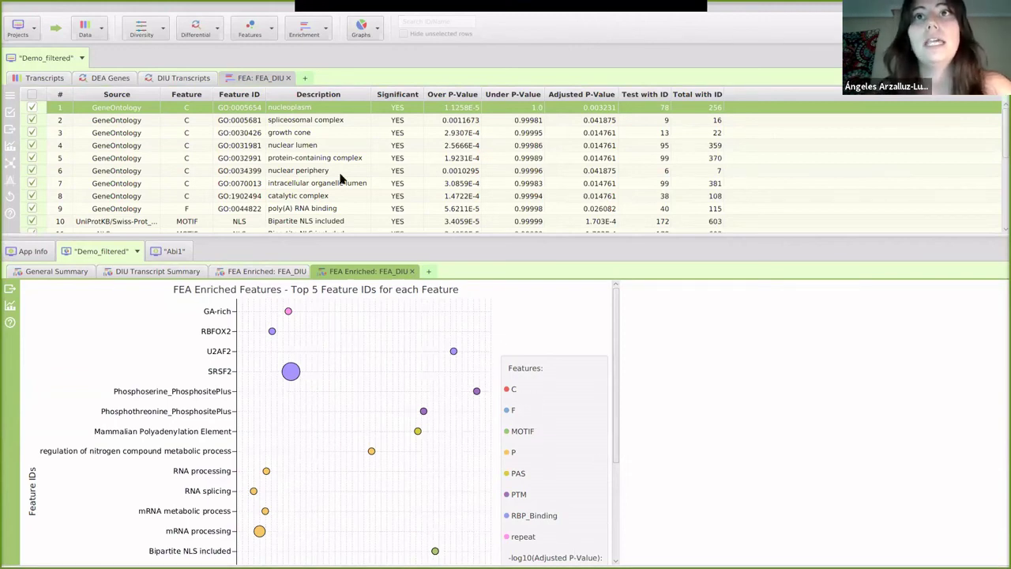
Examine the FEA_DIU enriched features chart, including its feature colours, adjusted p-value sizes and the Bipartite NLS included point
scroll(340, 166, "down", 3)
scroll(338, 169, "up", 3)
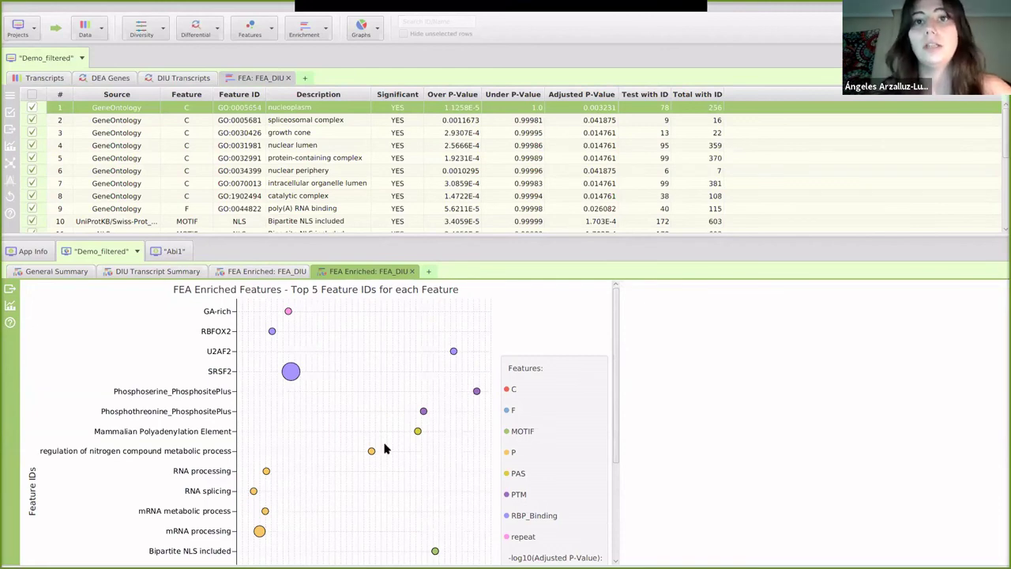
scroll(415, 401, "down", 5)
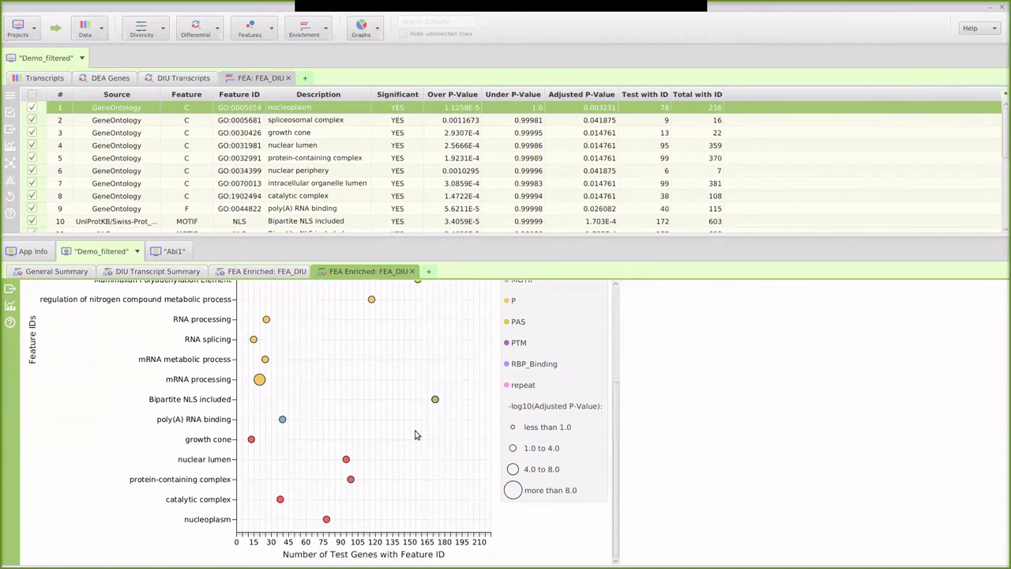
scroll(513, 324, "up", 3)
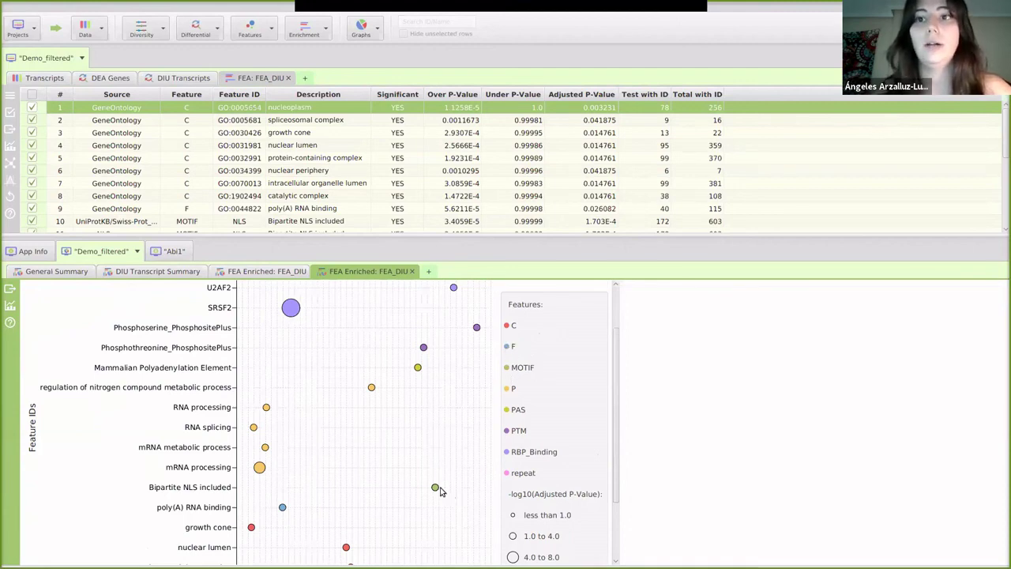
mouse_move(436, 491)
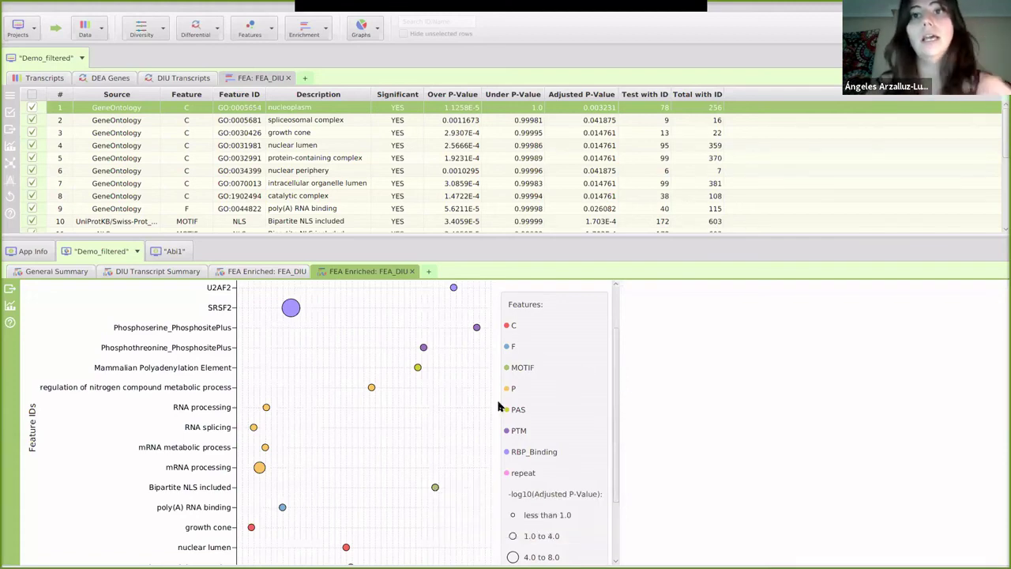
scroll(356, 391, "up", 2)
scroll(316, 372, "down", 4)
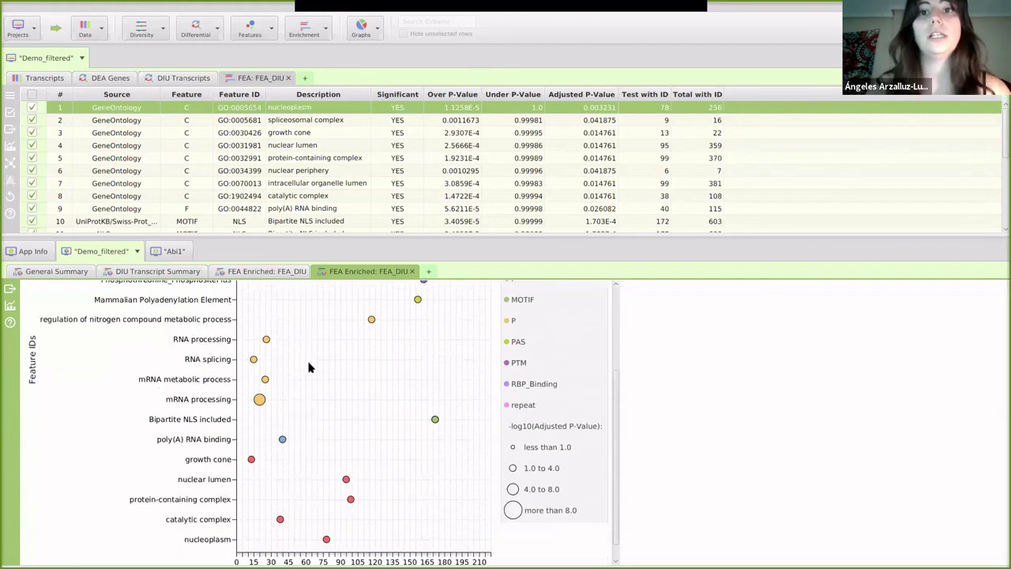
scroll(69, 324, "up", 4)
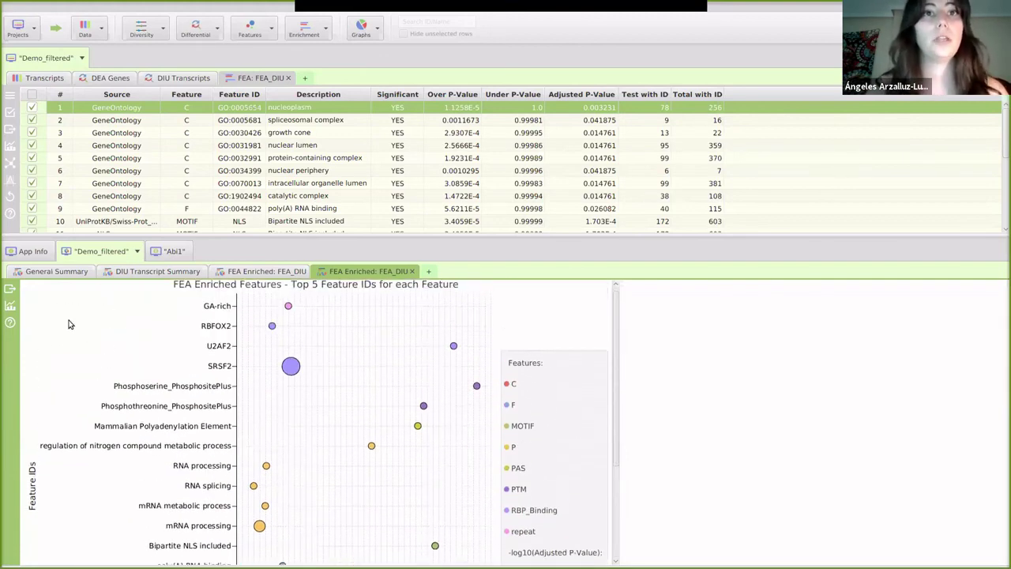
Look at the image export options for the enriched features chart and examine the slightly enlarged chart down to Bipartite NLS included
left_click(9, 290)
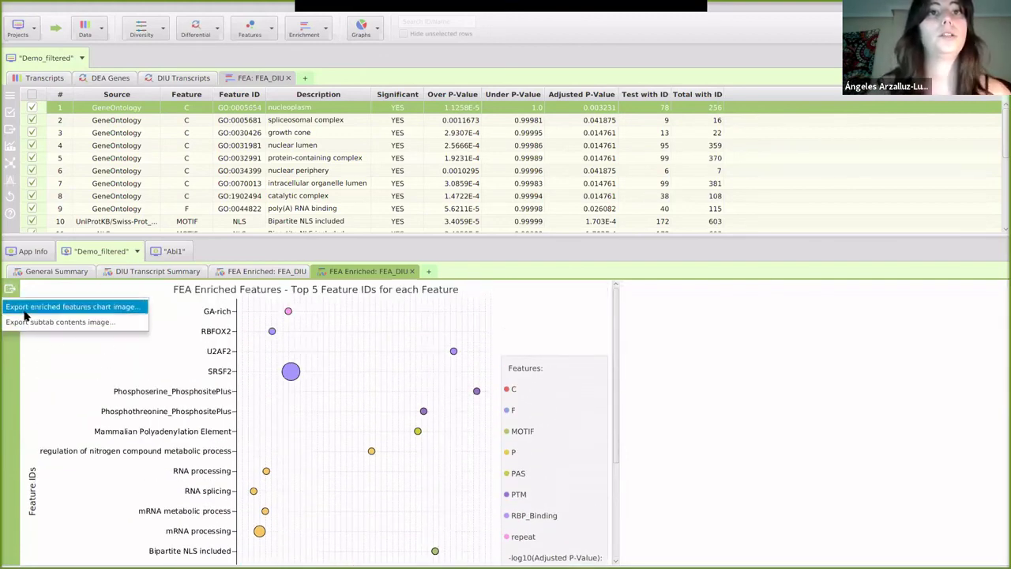
left_click(79, 307)
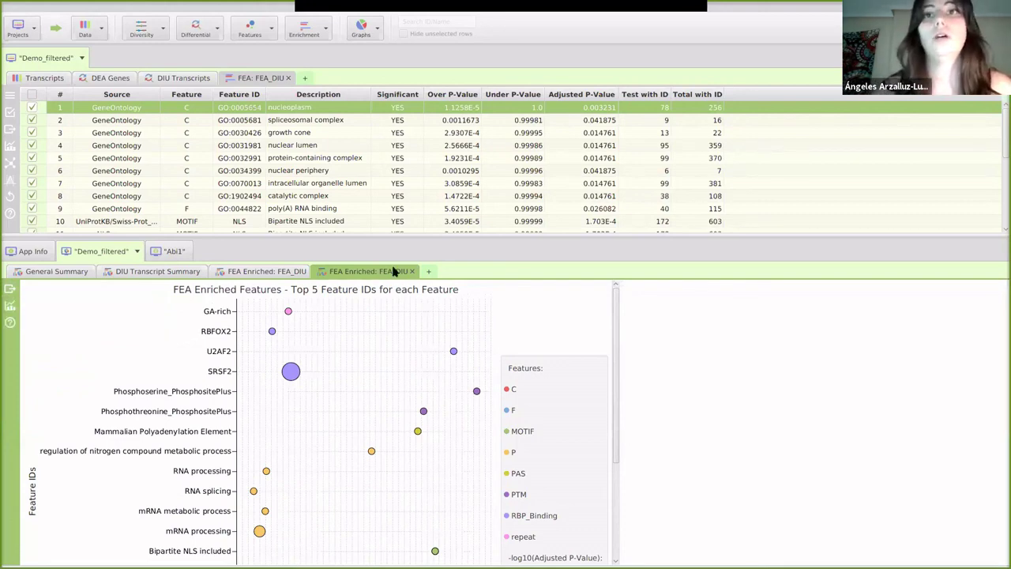
left_click_drag(388, 234, 394, 221)
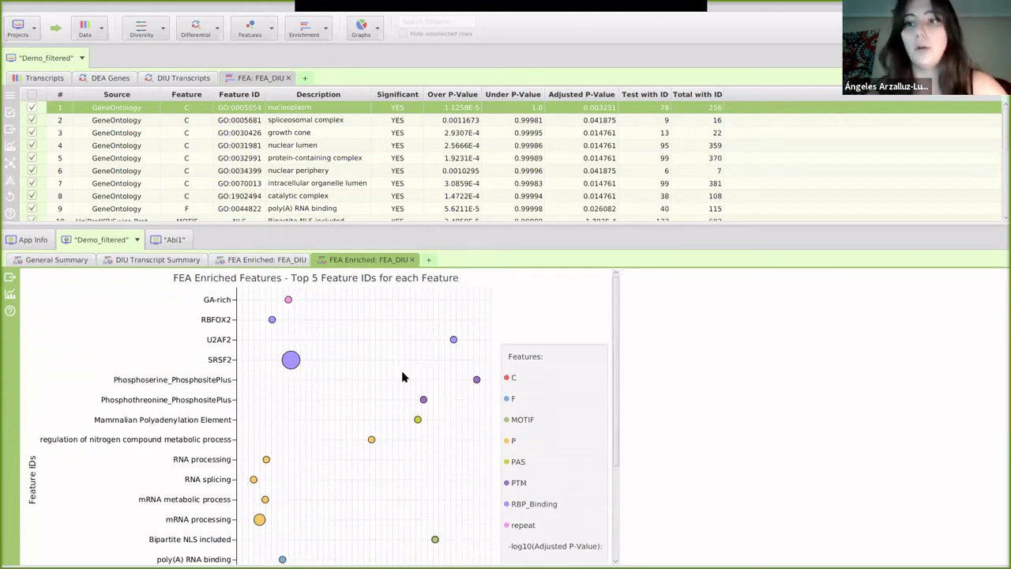
scroll(397, 378, "down", 3)
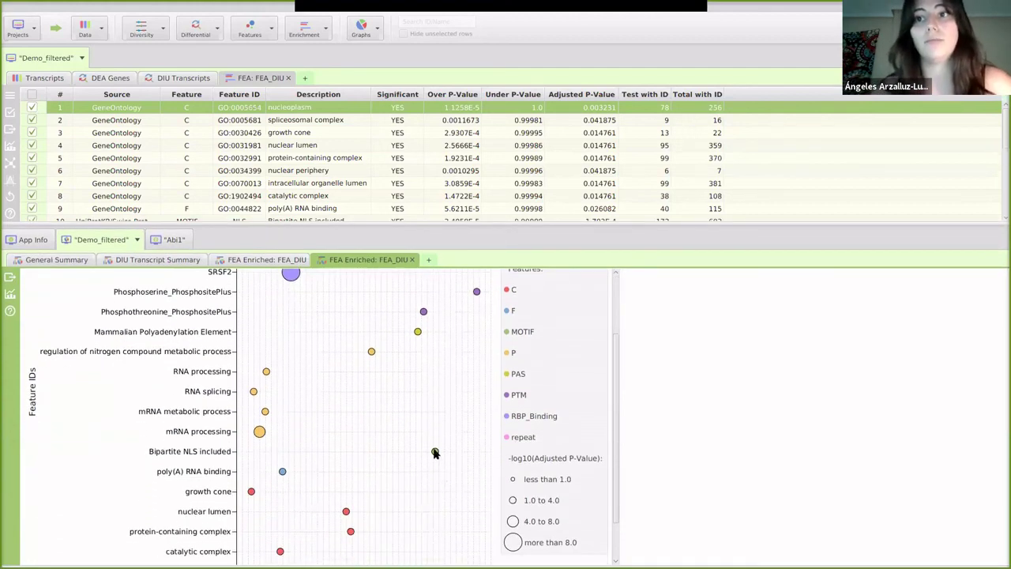
Enlarge the FEA_DIU results table and open the drill-down data for the UniProtKB/Swiss-Prot Bipartite NLS included row
mouse_move(435, 452)
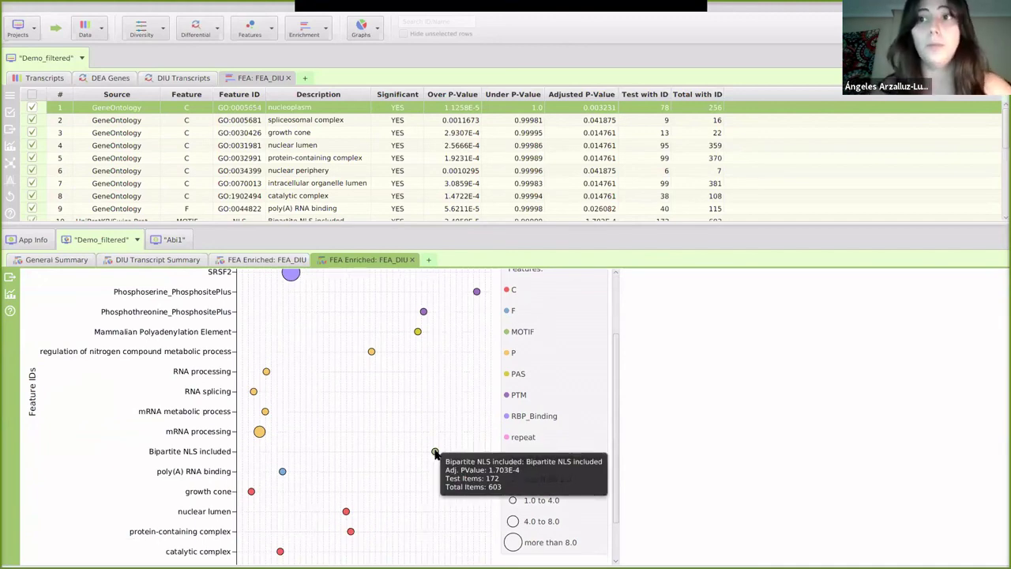
left_click_drag(459, 223, 462, 380)
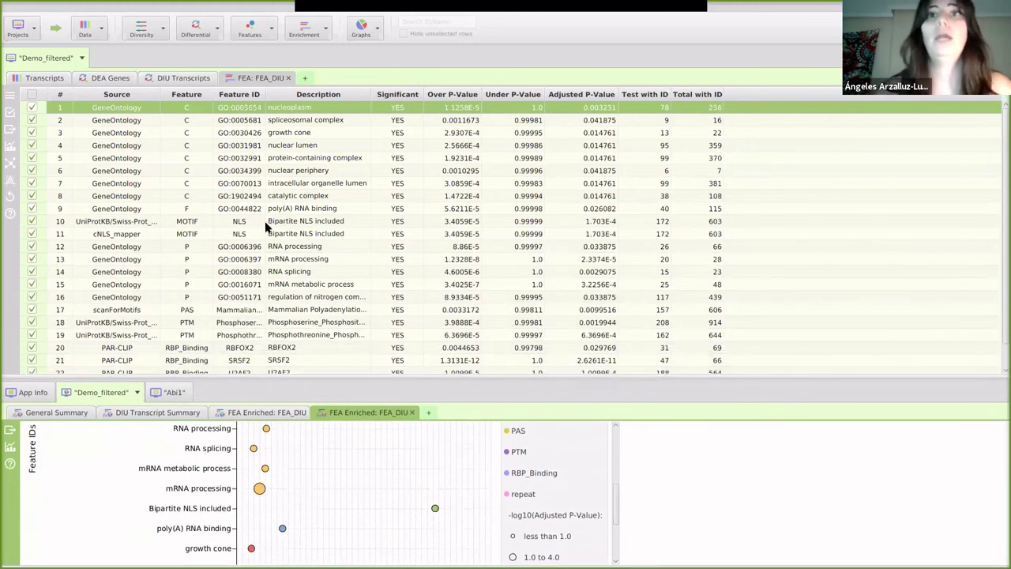
left_click(263, 224)
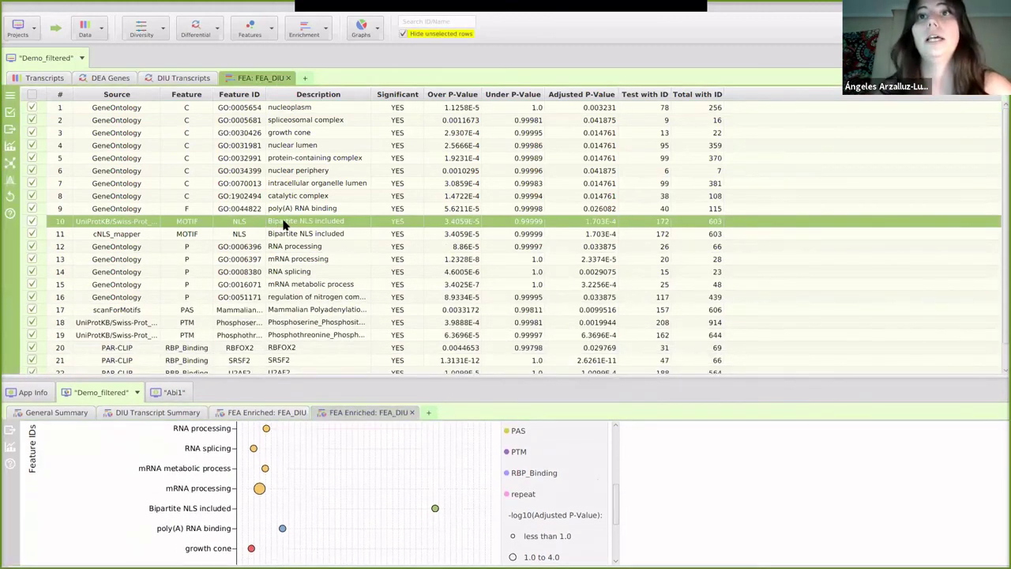
right_click(284, 225)
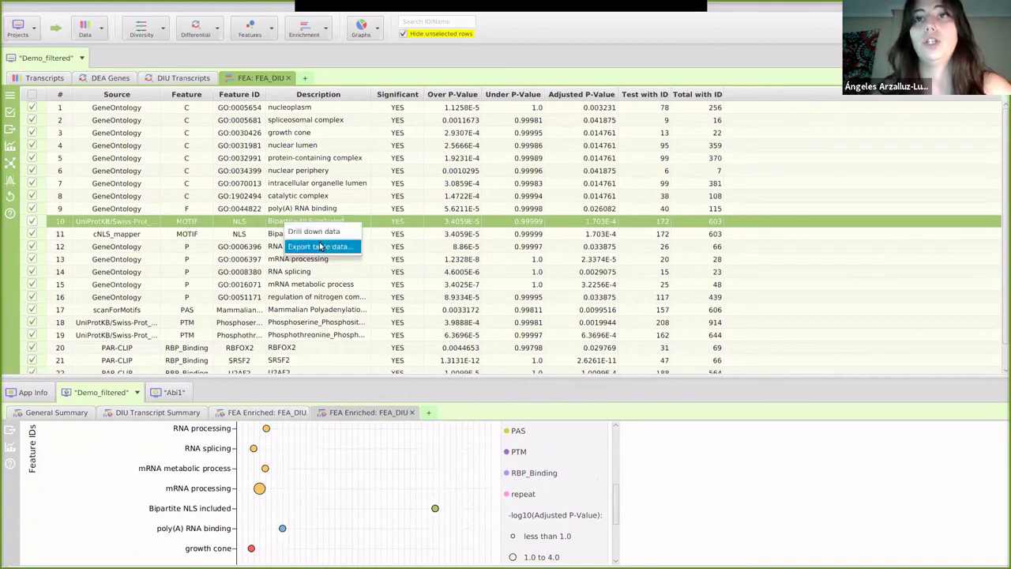
left_click(305, 234)
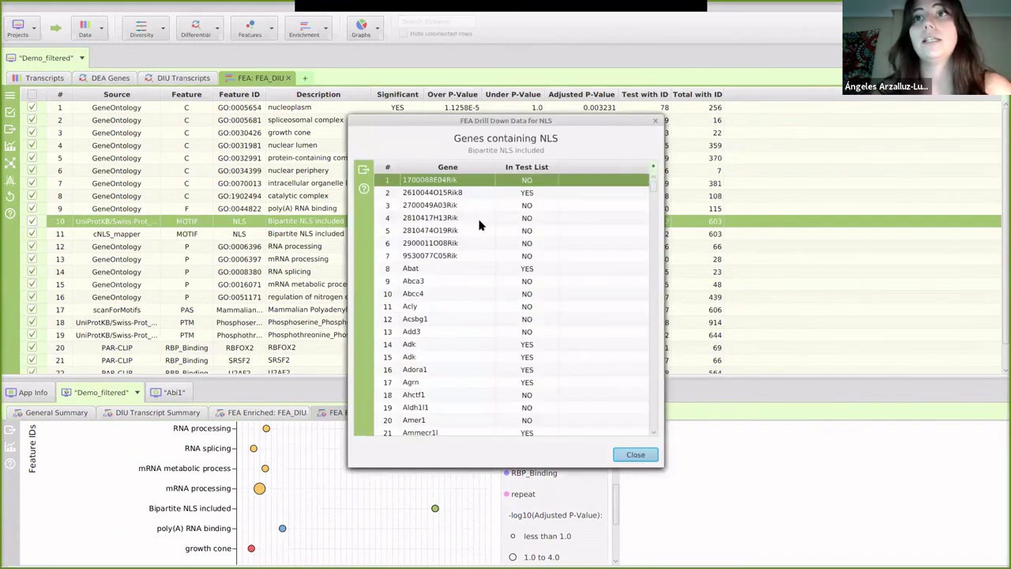
Sort the genes containing NLS by In Test List with YES first and look through the list
left_click(542, 169)
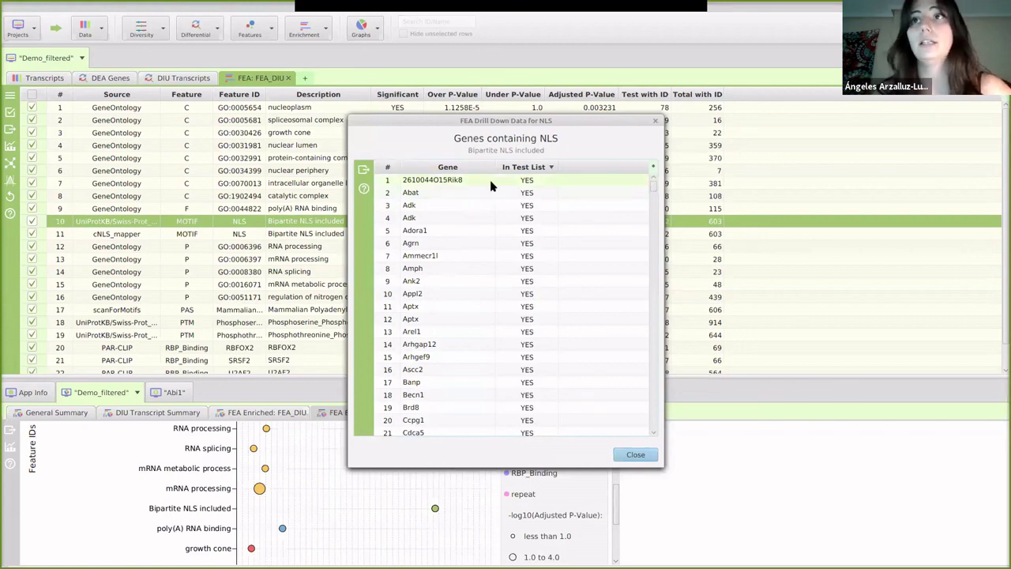
scroll(524, 232, "down", 19)
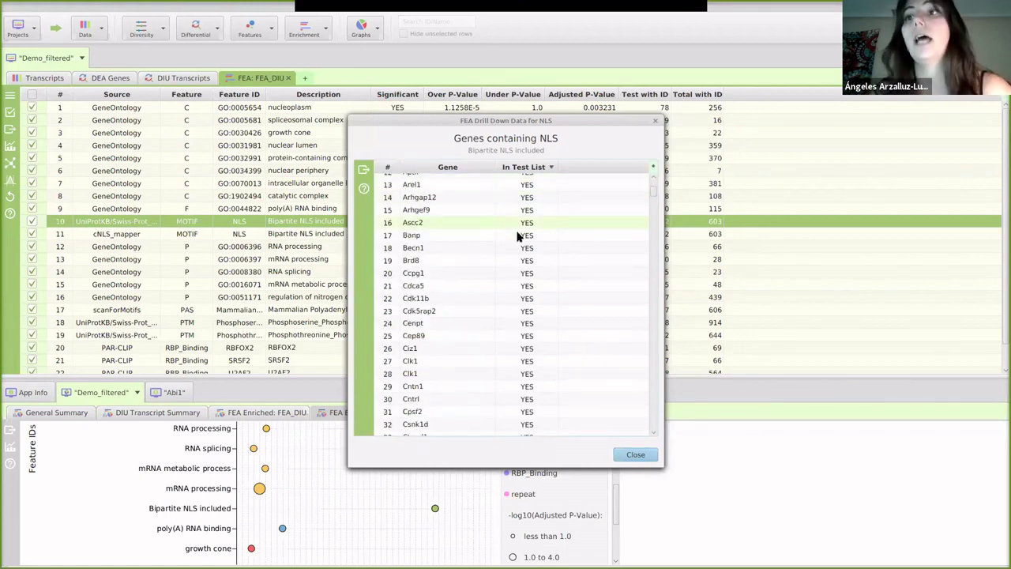
left_click(652, 407)
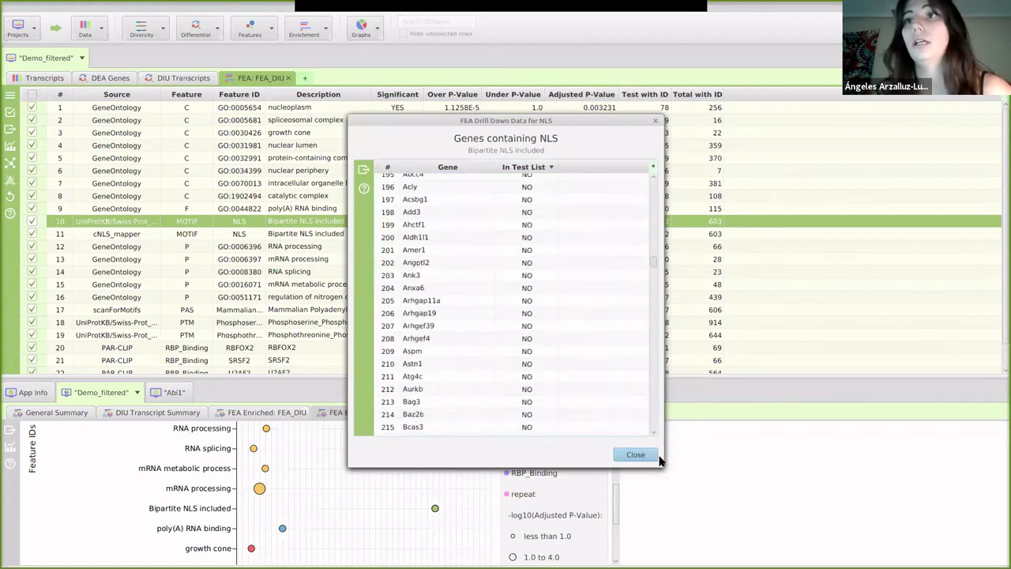
scroll(458, 341, "up", 20)
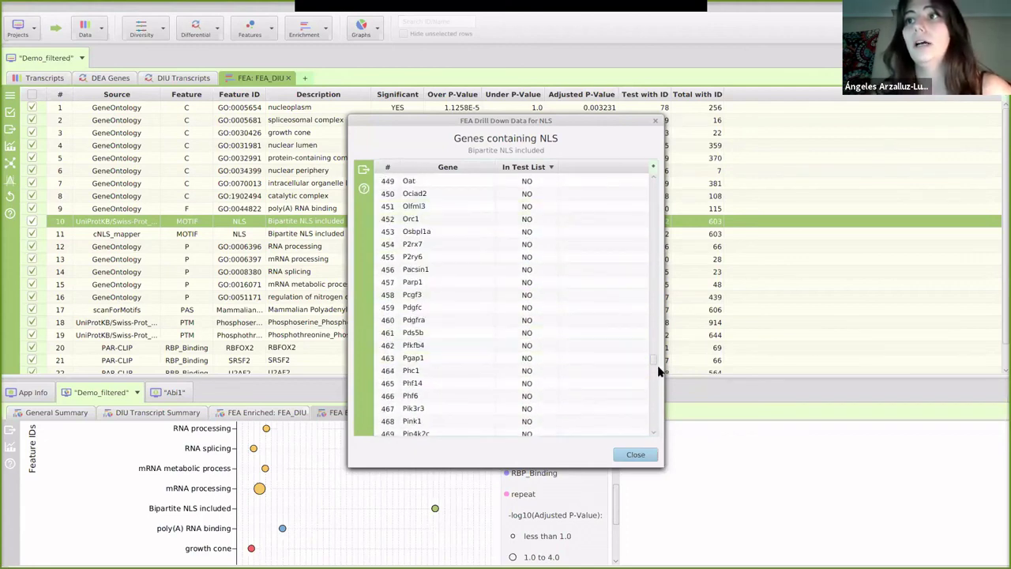
left_click(653, 182)
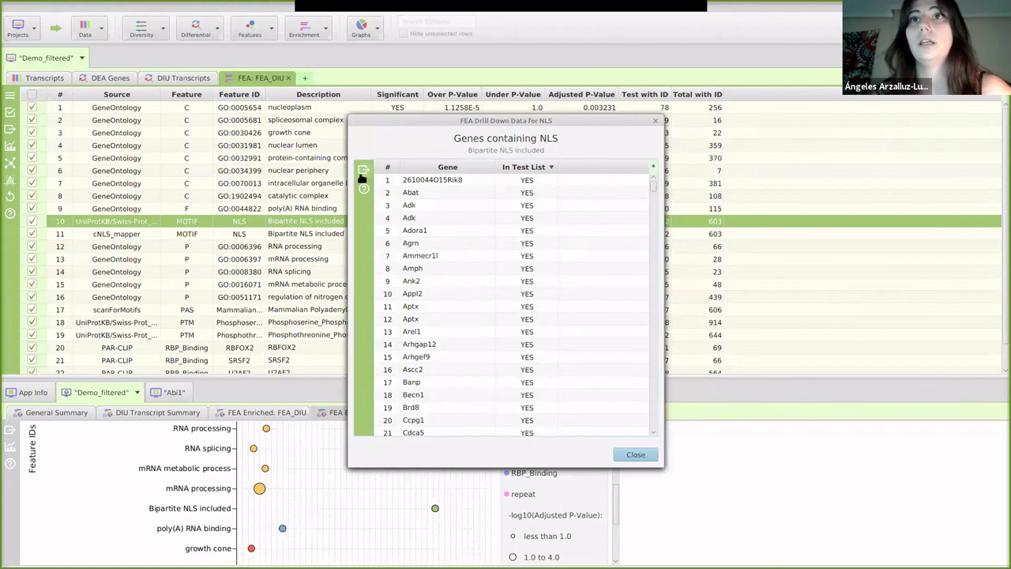
Look at the export options for the NLS gene list, then close the drill-down data and give the enriched features chart more room
left_click(363, 170)
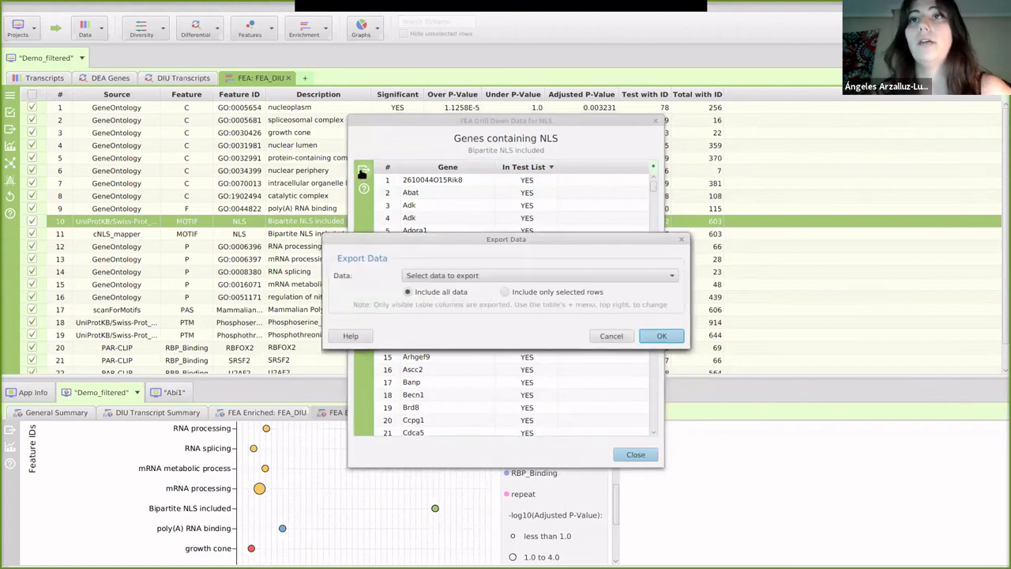
left_click(611, 336)
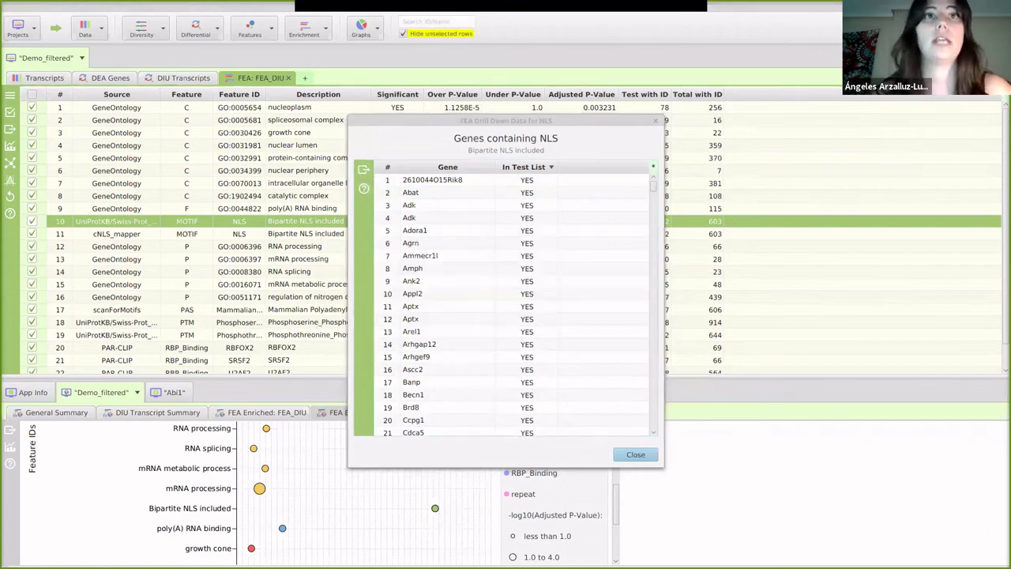
left_click(636, 455)
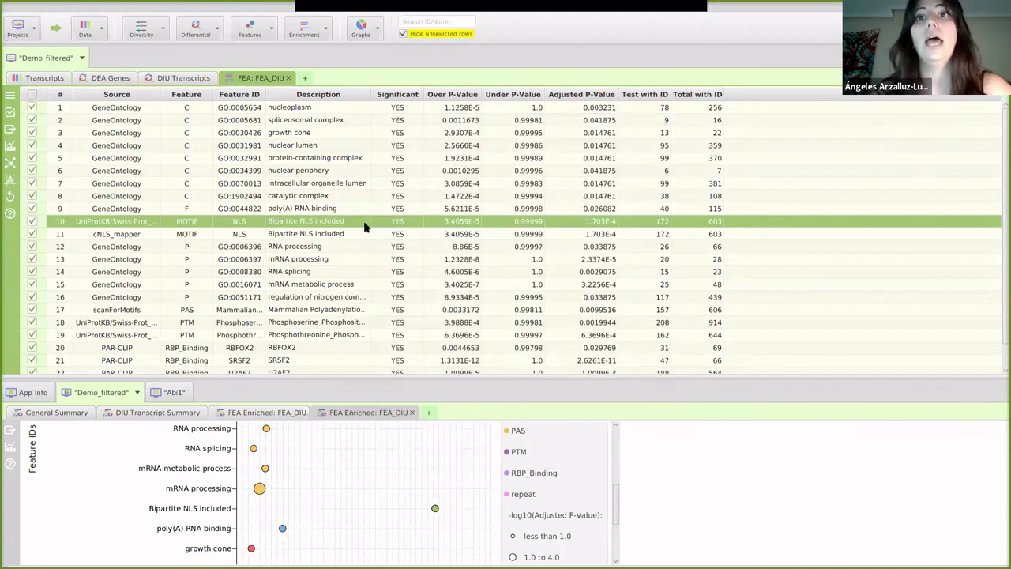
left_click_drag(382, 375, 389, 322)
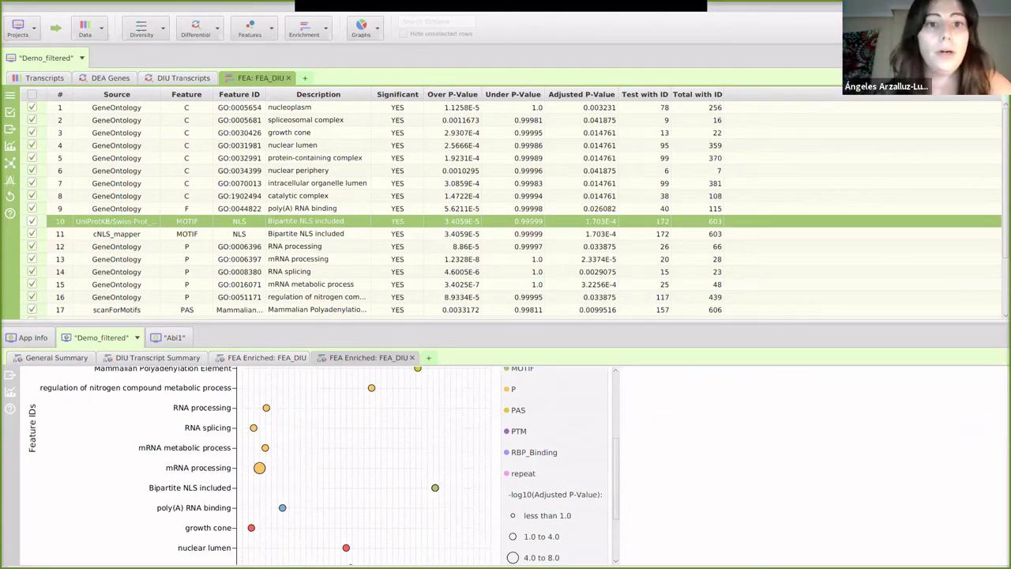
Switch to the tappAS tutorial PDF and look over the Exercise 4 DFI analysis tasks on pages 42 and 43
key("alt+Tab")
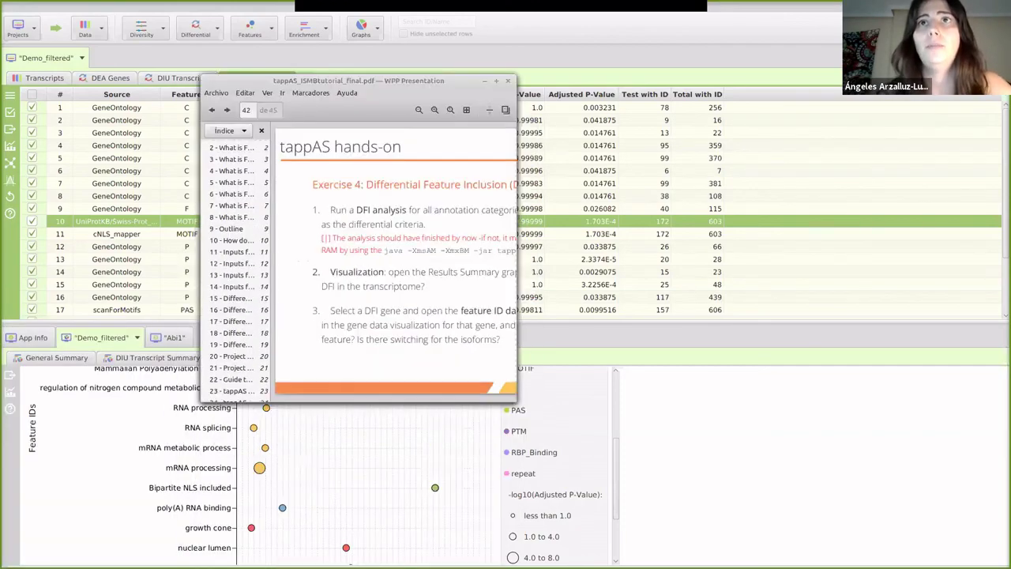
key("Right")
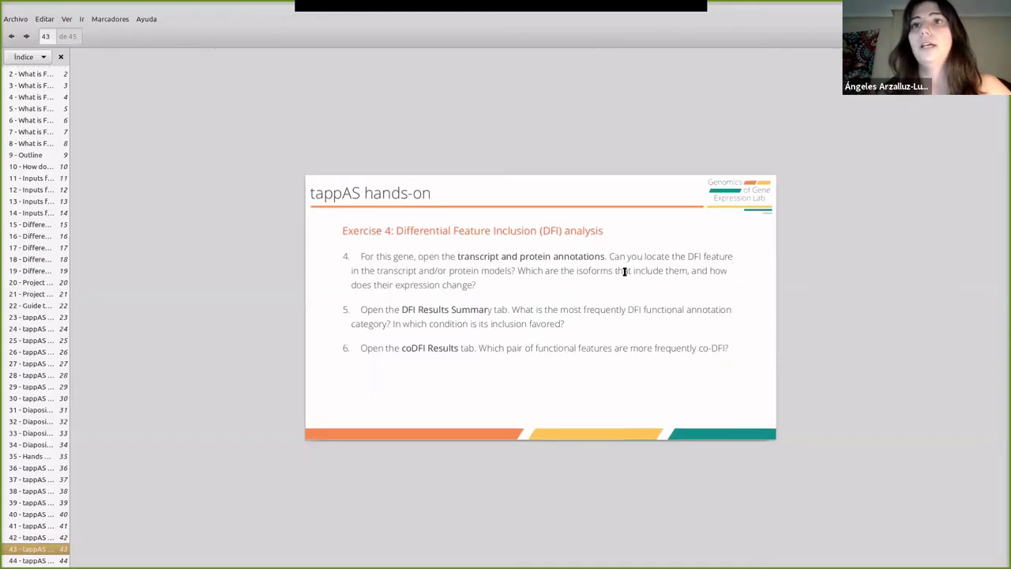
scroll(624, 270, "up", 3)
key("Left")
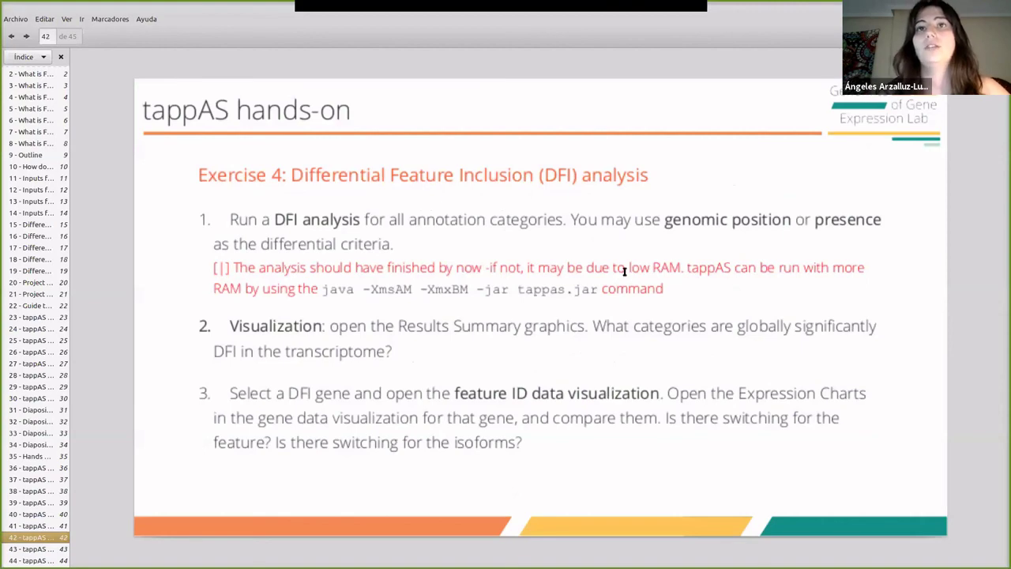
Go back through the tutorial slides to the Exercise 2 tasks on differential expression and isoform usage on page 38
key("Left")
key("Left")
key("Left")
key("Left")
key("Left")
key("Left")
key("Right")
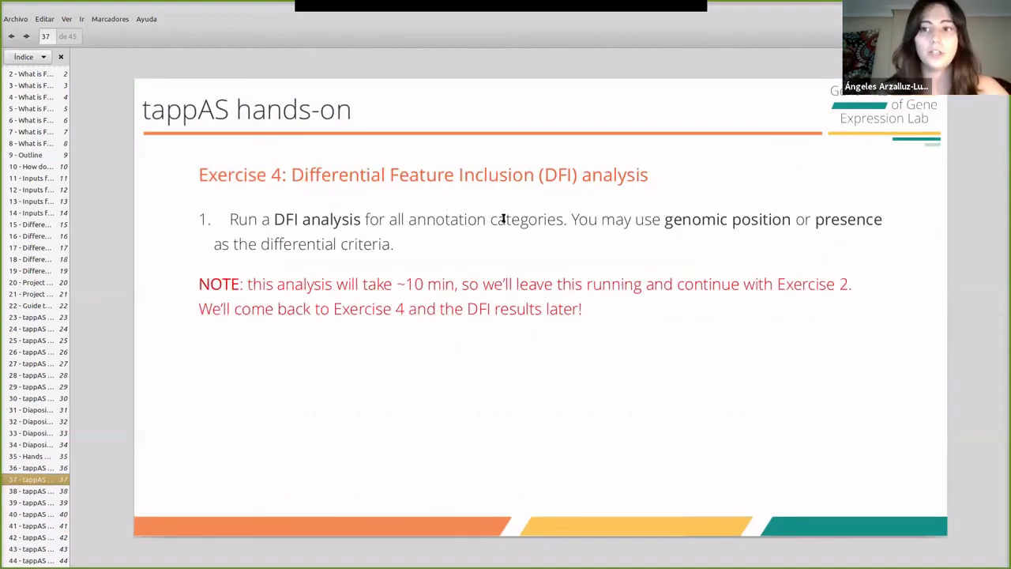
key("Right")
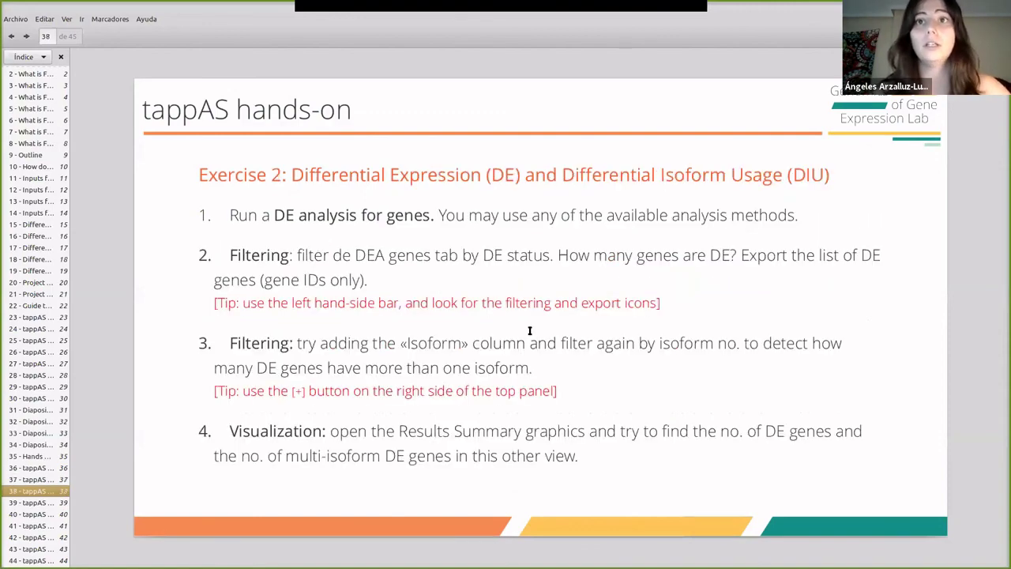